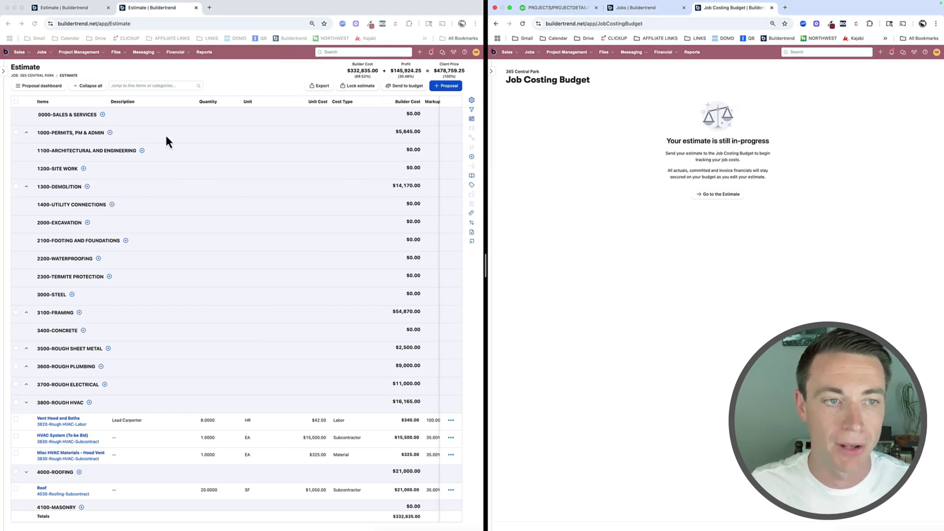
Send the 365 Central Park estimate to the budget, filling $332,835.00 original budget totals
{"action": "scroll", "coordinate": [219, 358], "scroll_direction": "down", "scroll_amount": 10}
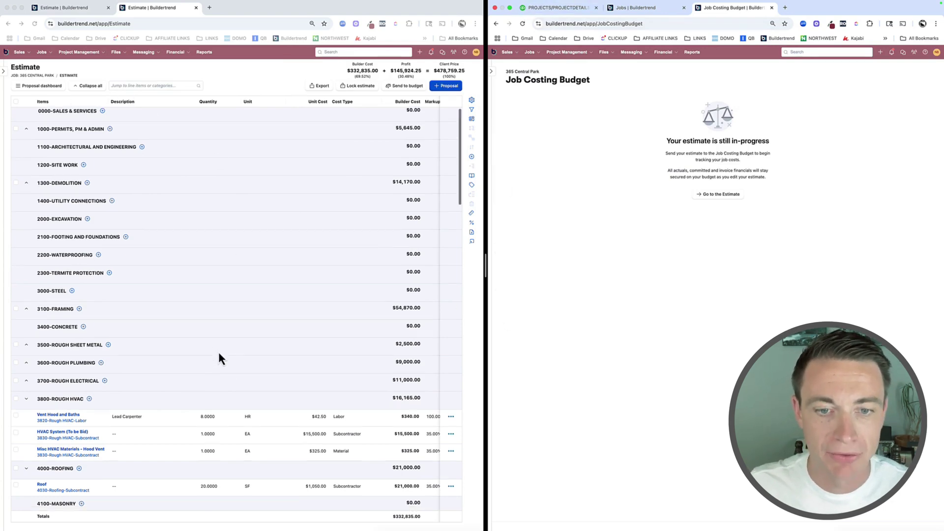
{"action": "scroll", "coordinate": [219, 358], "scroll_direction": "down", "scroll_amount": 6}
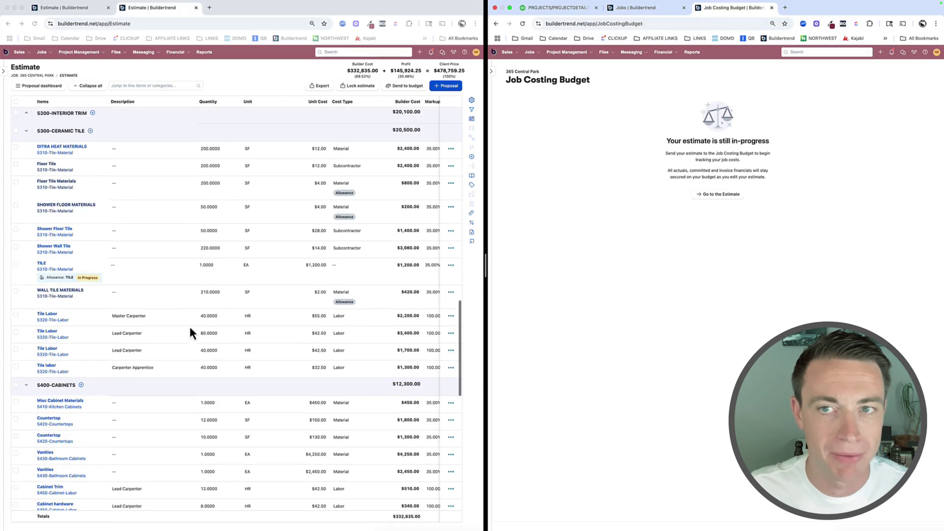
{"action": "left_click", "coordinate": [523, 24]}
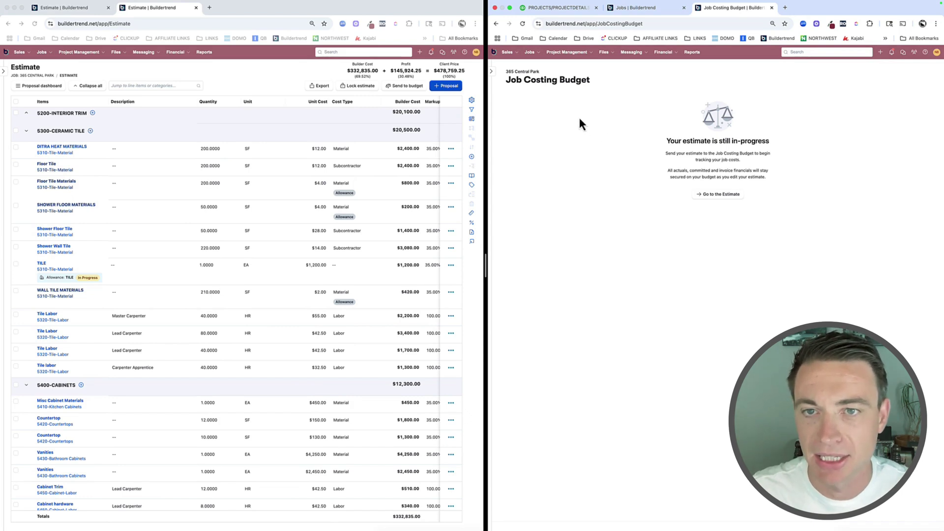
{"action": "left_click", "coordinate": [665, 52]}
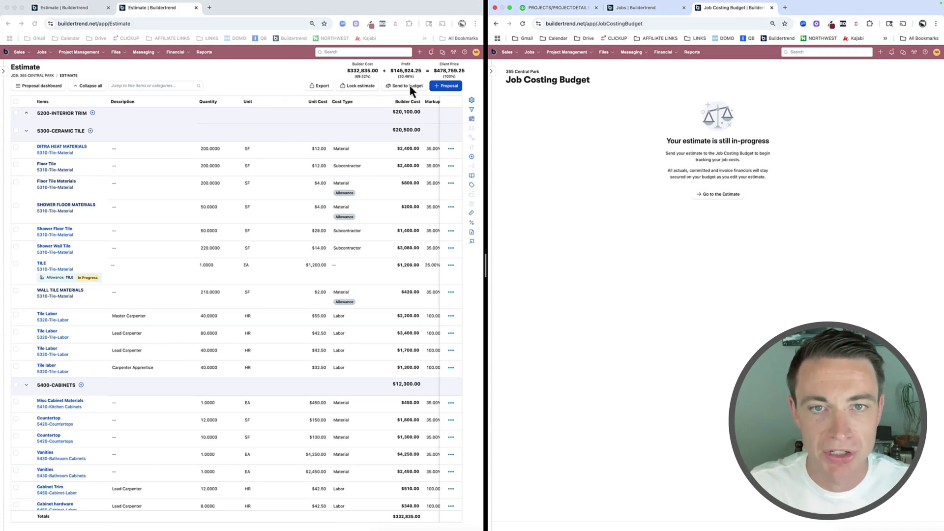
{"action": "left_click", "coordinate": [291, 76]}
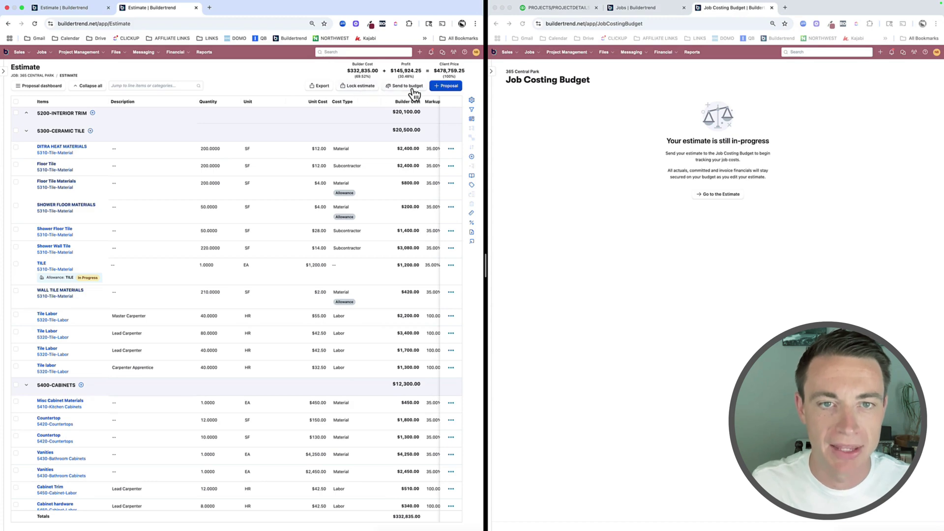
{"action": "left_click", "coordinate": [410, 88]}
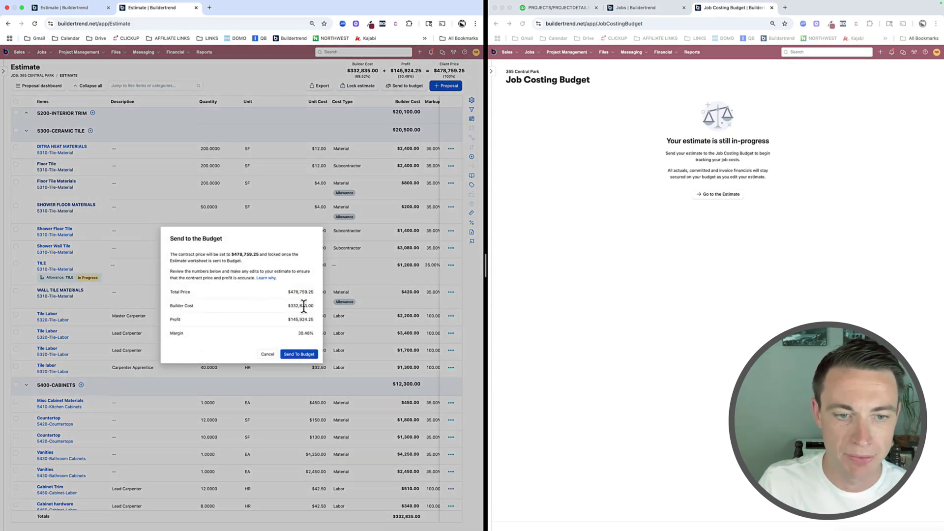
{"action": "left_click", "coordinate": [303, 355]}
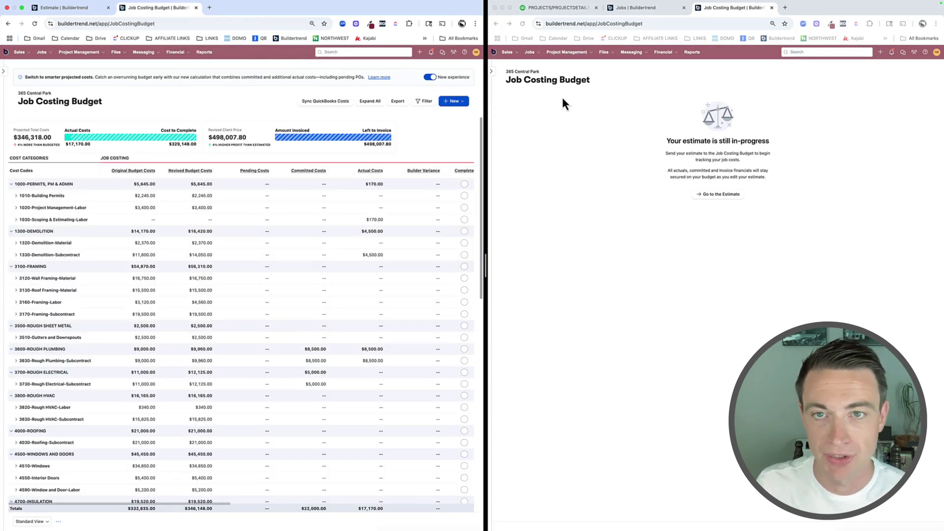
Reload the budget to show $346,148.00 revised costs, then reopen the job's estimate
{"action": "left_click", "coordinate": [522, 23]}
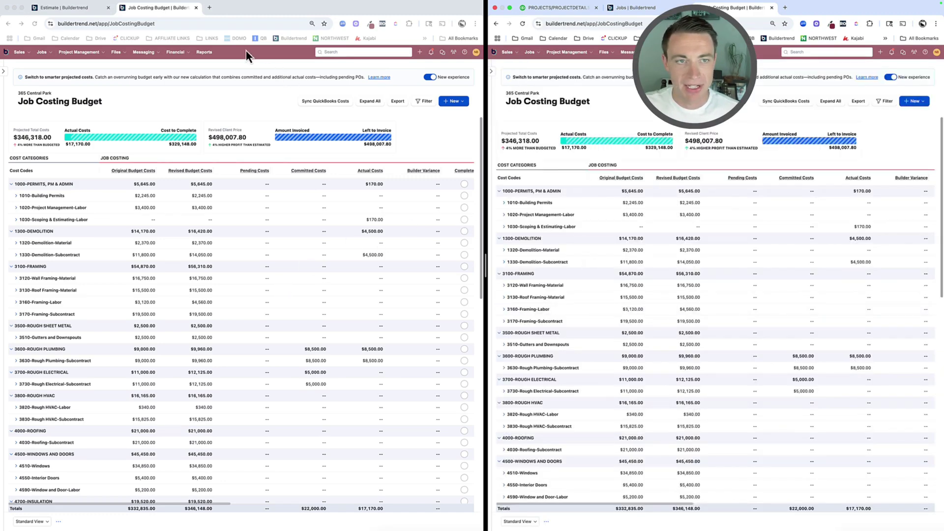
{"action": "left_click", "coordinate": [177, 54]}
{"action": "left_click", "coordinate": [184, 79]}
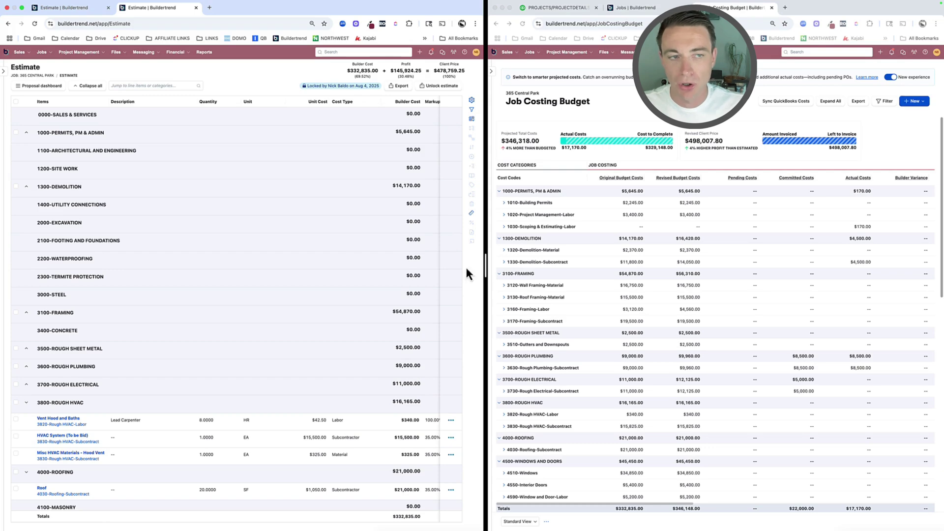
Open the 365 Central Park job details and widen the budget window beside it
{"action": "left_click", "coordinate": [4, 71]}
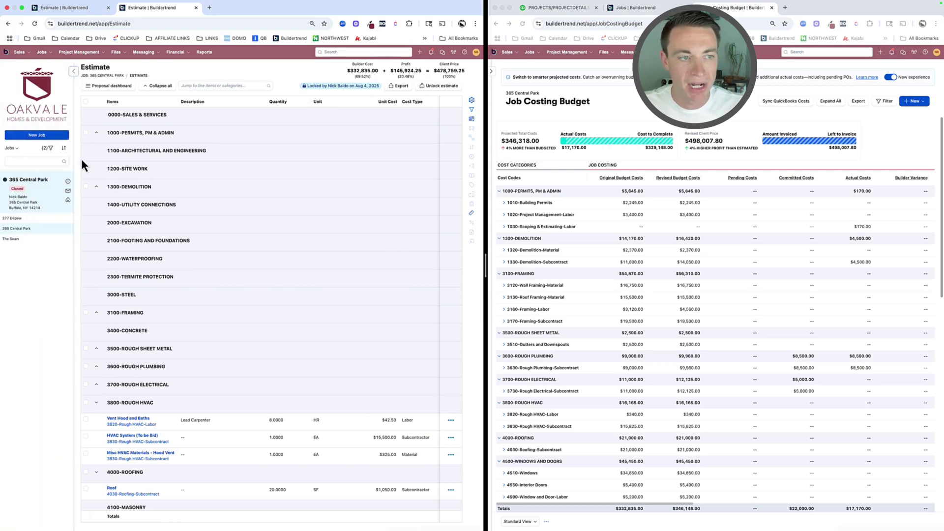
{"action": "left_click", "coordinate": [68, 186]}
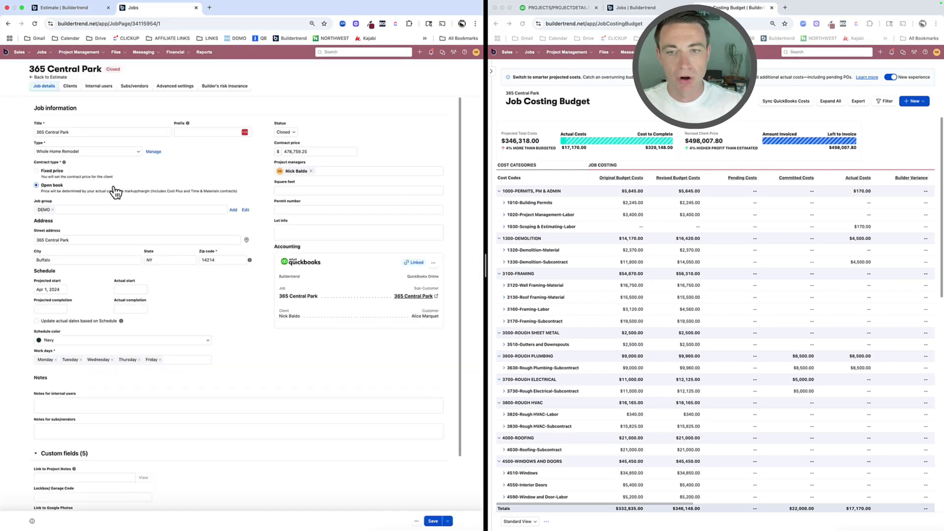
{"action": "left_click_drag", "start_coordinate": [486, 268], "coordinate": [366, 270]}
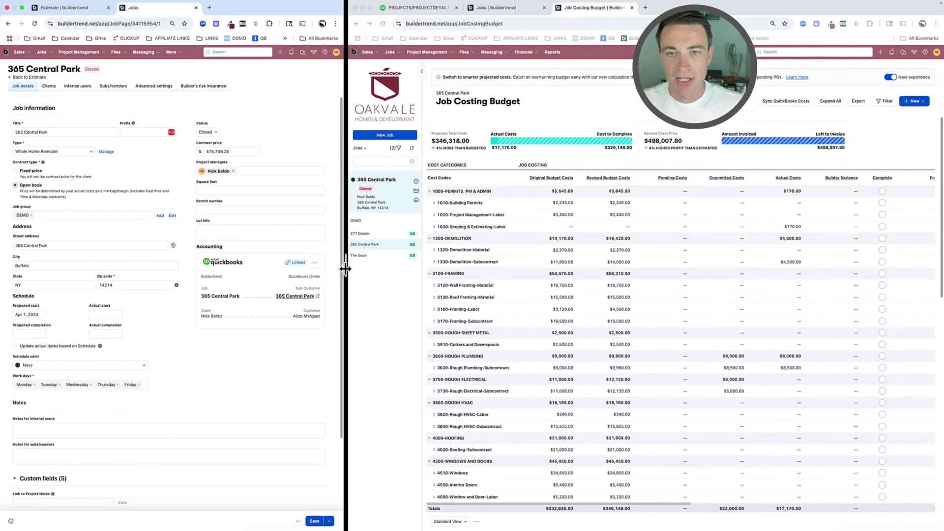
{"action": "left_click", "coordinate": [423, 73]}
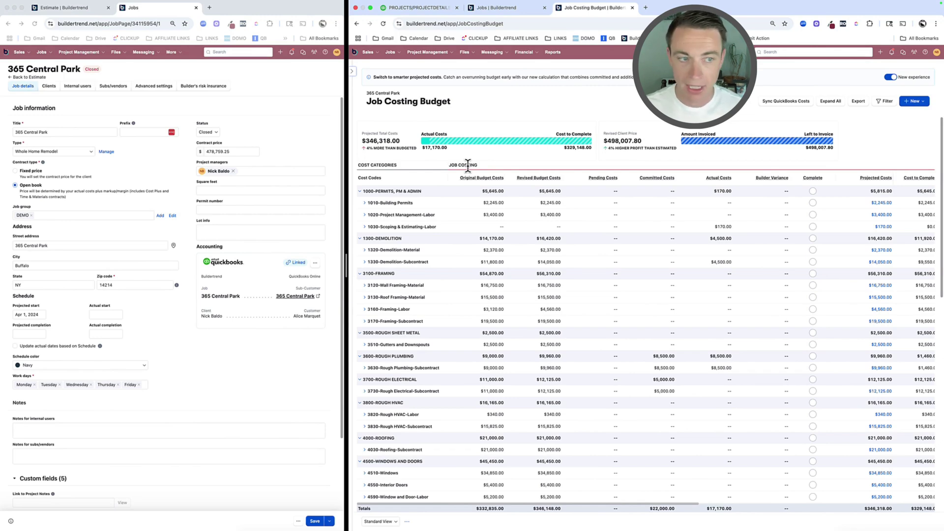
View the job's Advanced settings, which include Time Clock labor and QuickBooks costs in the budget
{"action": "left_click", "coordinate": [142, 88]}
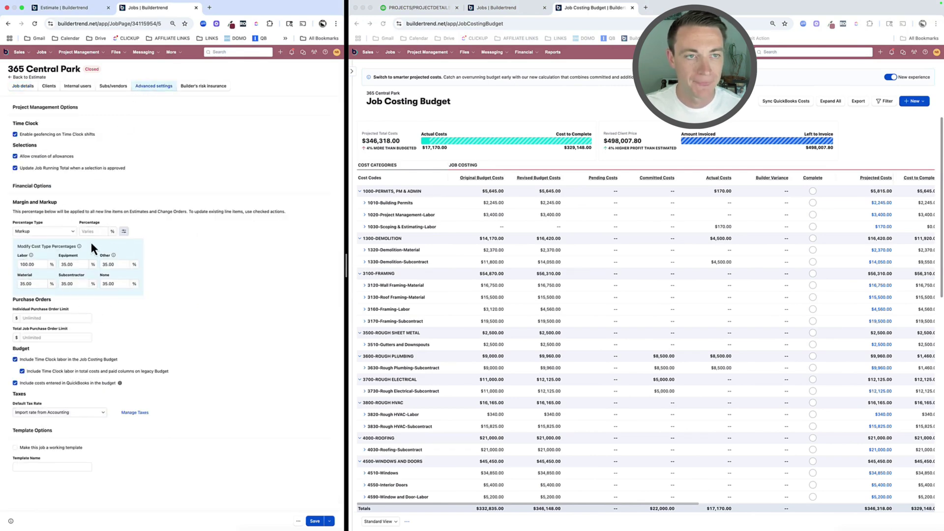
{"action": "scroll", "coordinate": [690, 293], "scroll_direction": "right", "scroll_amount": 5}
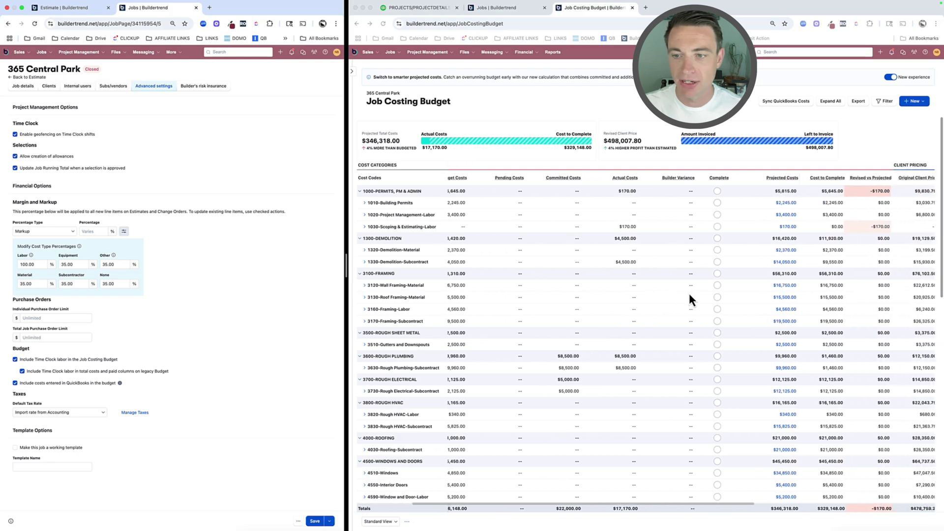
{"action": "scroll", "coordinate": [680, 291], "scroll_direction": "left", "scroll_amount": 6}
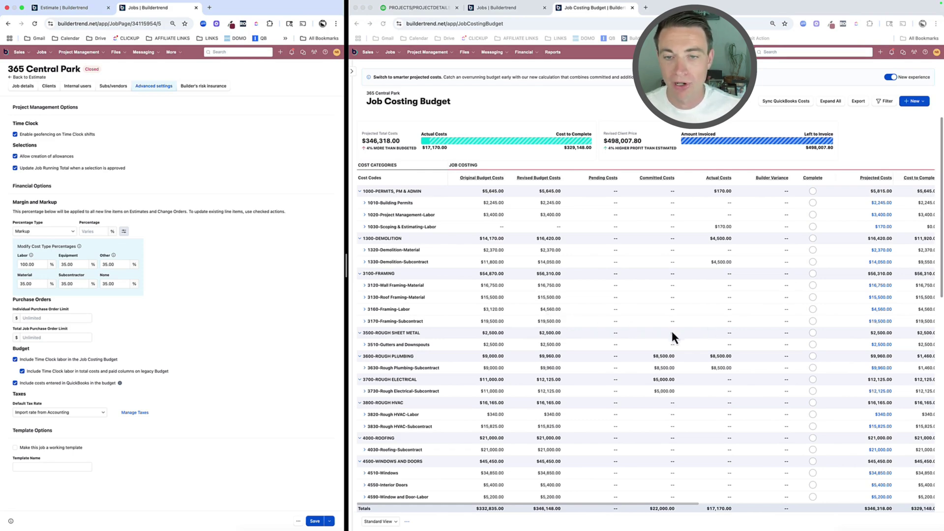
Collapse every cost code in the Job Costing Budget into summary rows
{"action": "left_click", "coordinate": [830, 103]}
{"action": "left_click", "coordinate": [830, 102]}
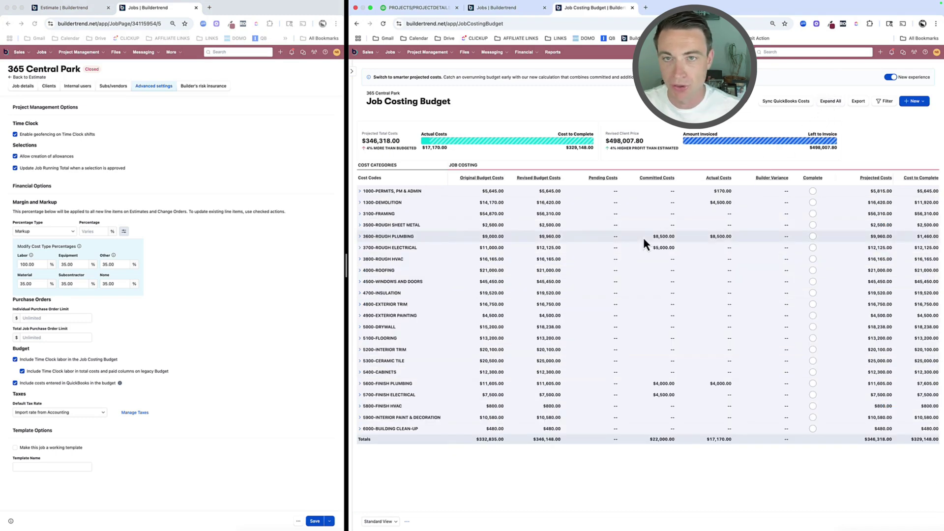
{"action": "scroll", "coordinate": [643, 237], "scroll_direction": "right", "scroll_amount": 5}
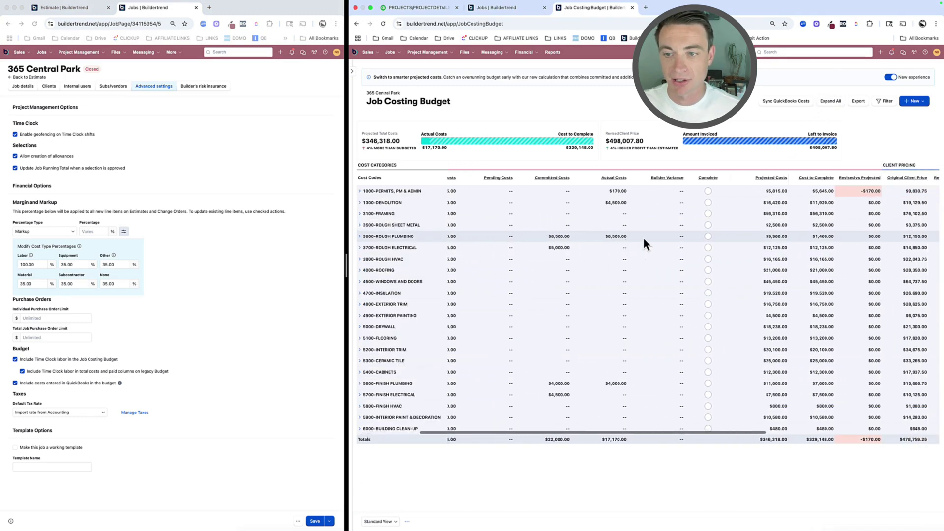
{"action": "scroll", "coordinate": [644, 236], "scroll_direction": "right", "scroll_amount": 7}
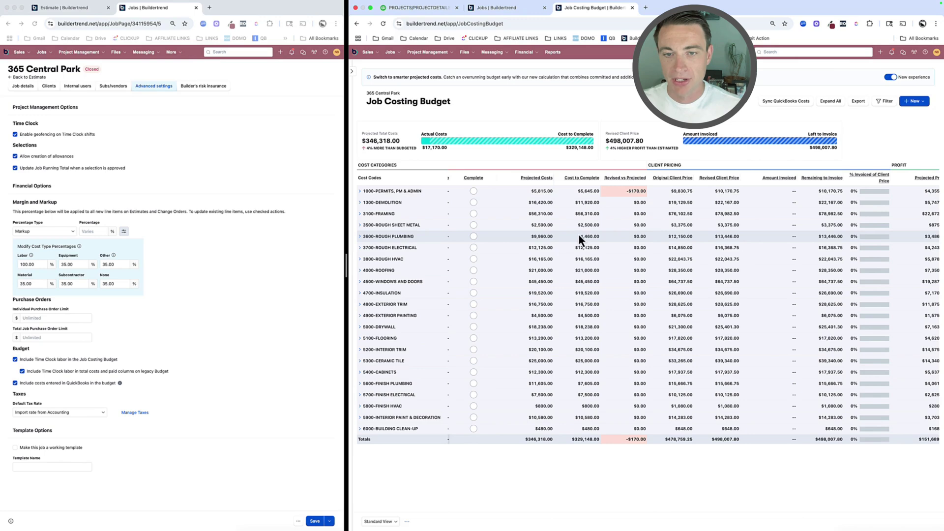
{"action": "scroll", "coordinate": [551, 232], "scroll_direction": "left", "scroll_amount": 9}
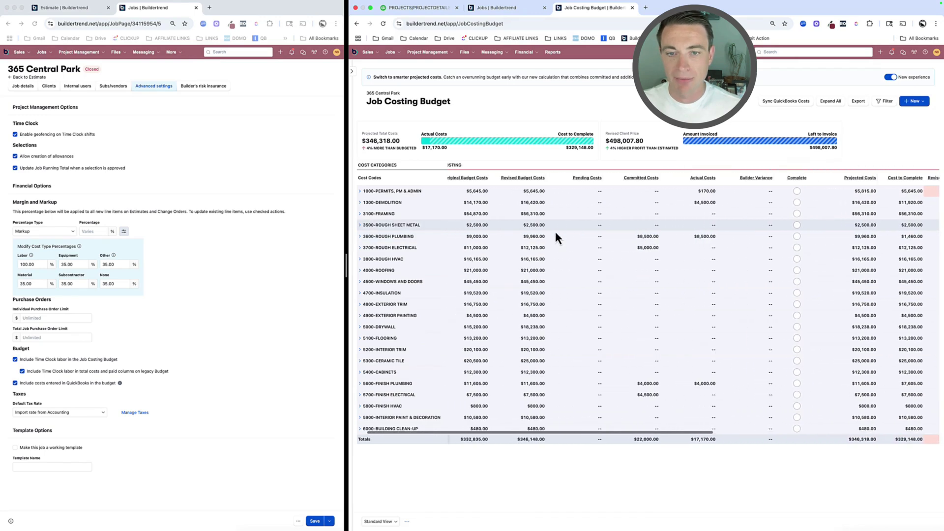
{"action": "scroll", "coordinate": [556, 234], "scroll_direction": "left", "scroll_amount": 2}
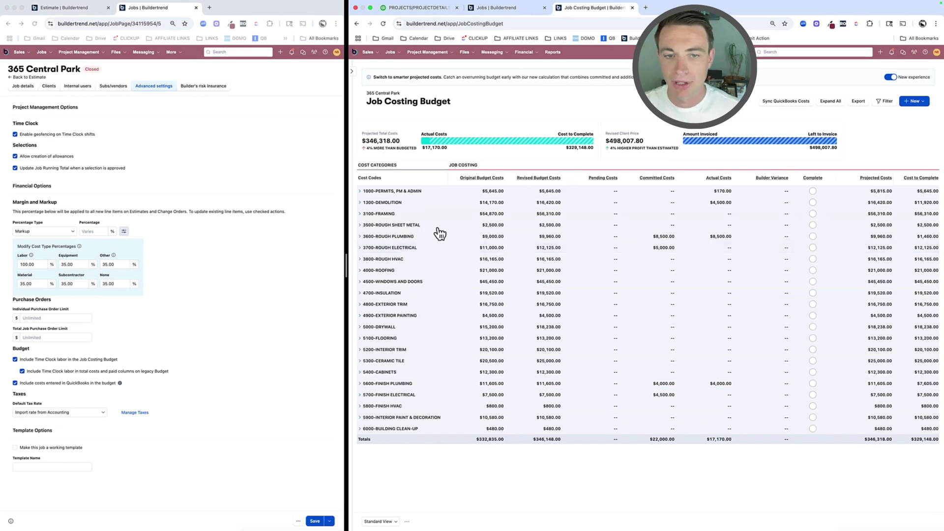
Review the budget columns: $346,318.00 projected costs, 4% over budget, $329,148.00 left to complete
{"action": "mouse_move", "coordinate": [393, 201]}
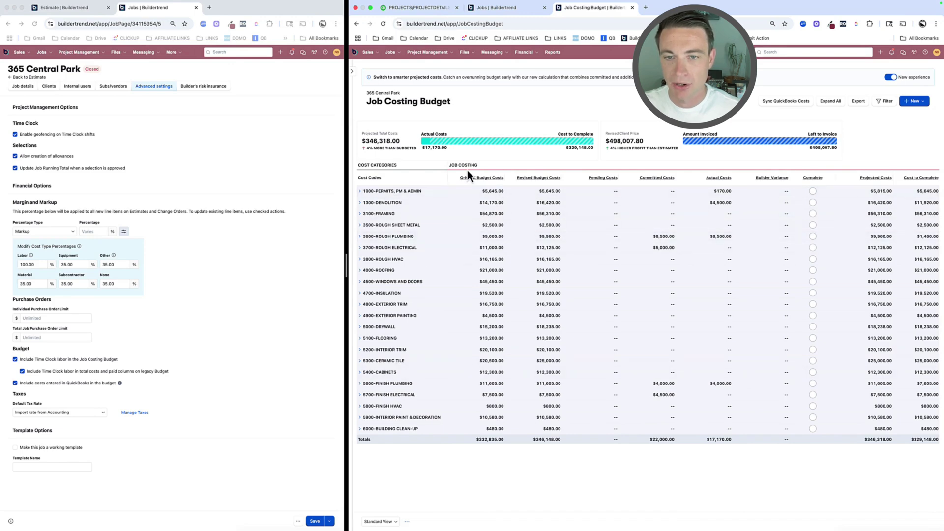
{"action": "mouse_move", "coordinate": [486, 178]}
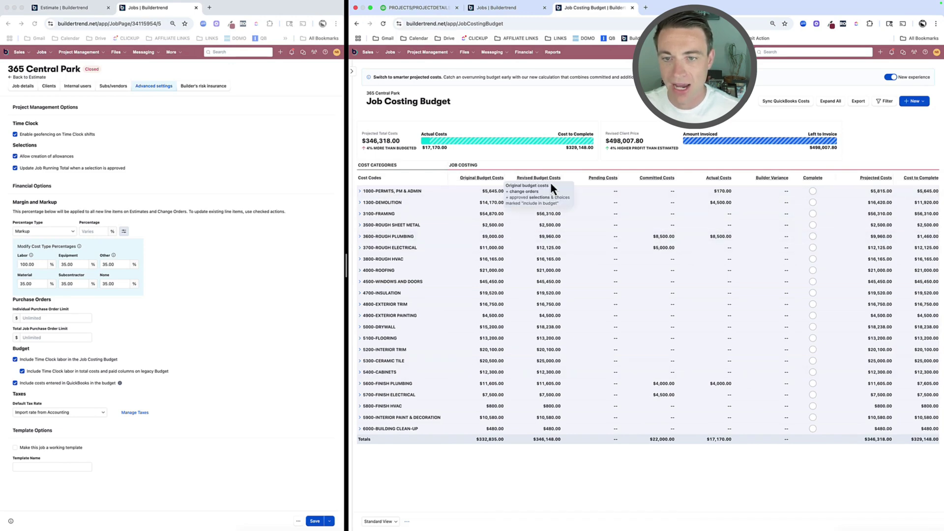
{"action": "scroll", "coordinate": [627, 256], "scroll_direction": "right", "scroll_amount": 2}
{"action": "mouse_move", "coordinate": [588, 180]}
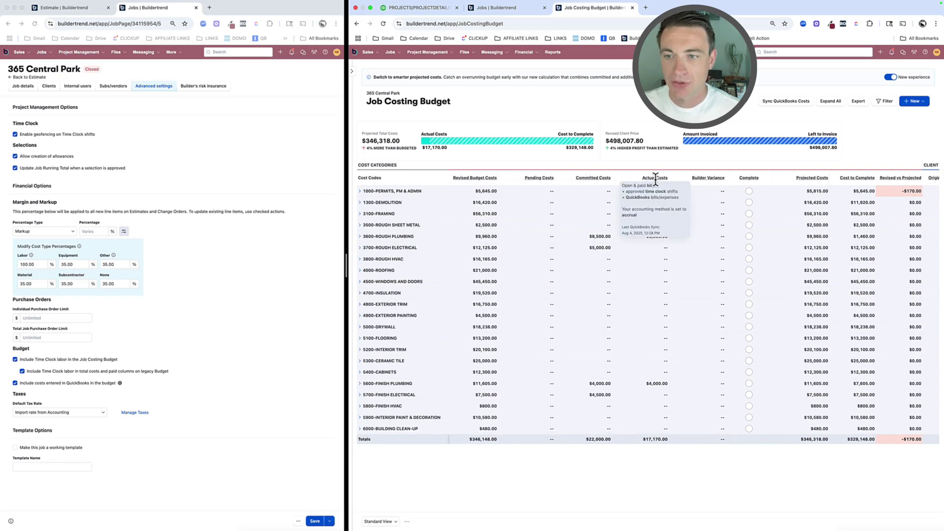
{"action": "mouse_move", "coordinate": [716, 180]}
{"action": "scroll", "coordinate": [715, 179], "scroll_direction": "right", "scroll_amount": 3}
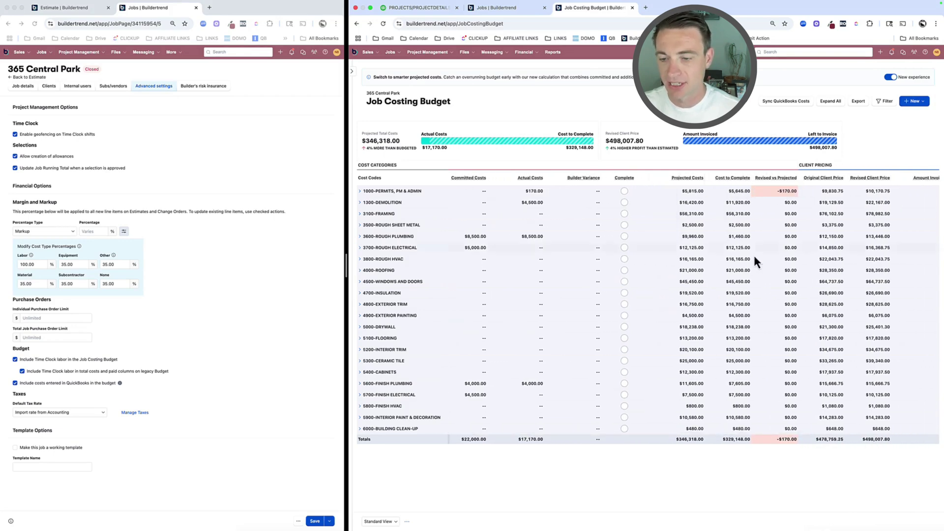
{"action": "scroll", "coordinate": [743, 260], "scroll_direction": "right", "scroll_amount": 5}
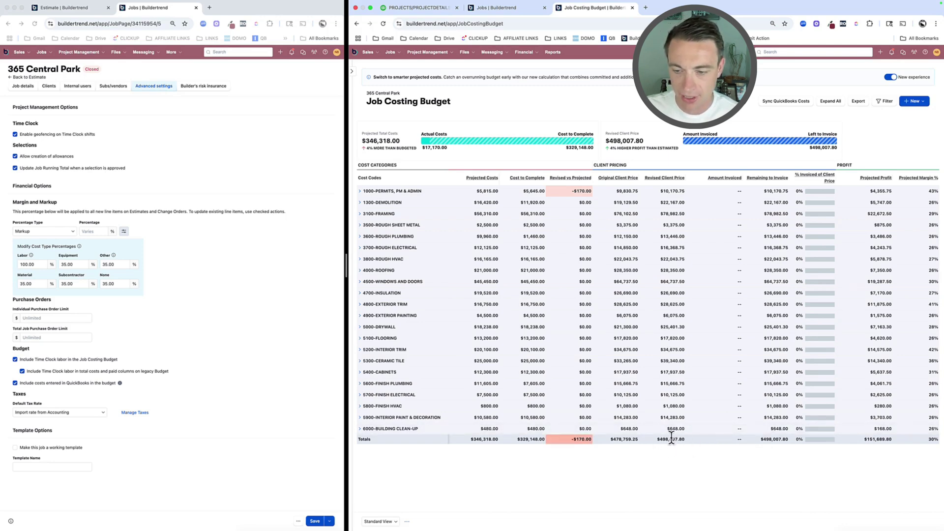
{"action": "scroll", "coordinate": [668, 393], "scroll_direction": "left", "scroll_amount": 10}
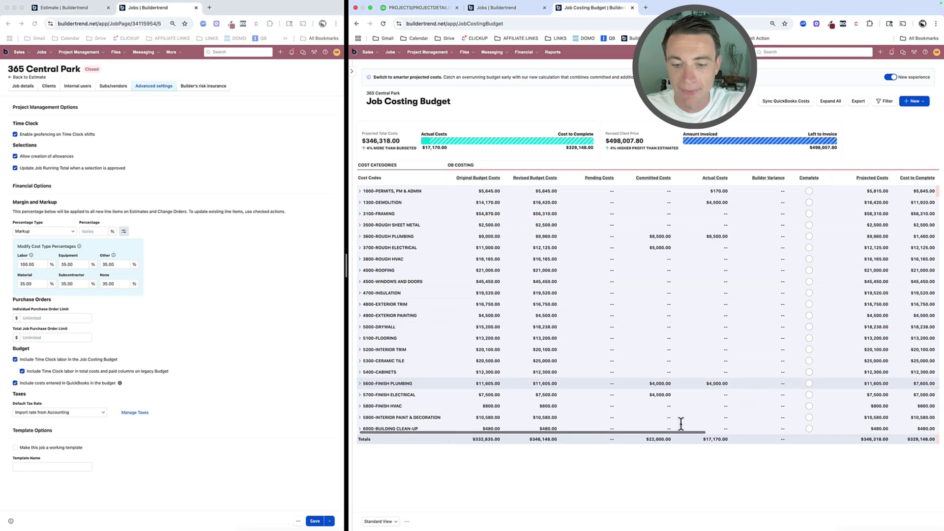
{"action": "scroll", "coordinate": [491, 437], "scroll_direction": "right", "scroll_amount": 1}
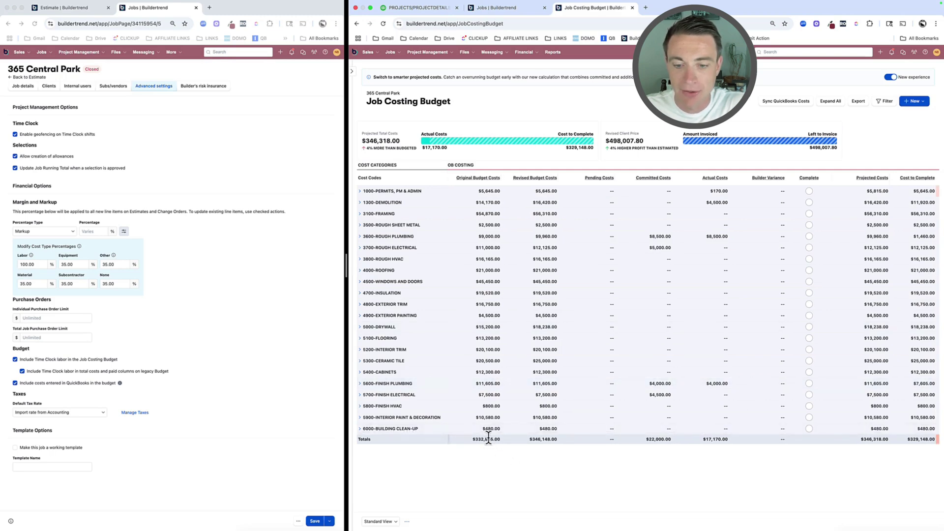
{"action": "scroll", "coordinate": [489, 438], "scroll_direction": "right", "scroll_amount": 15}
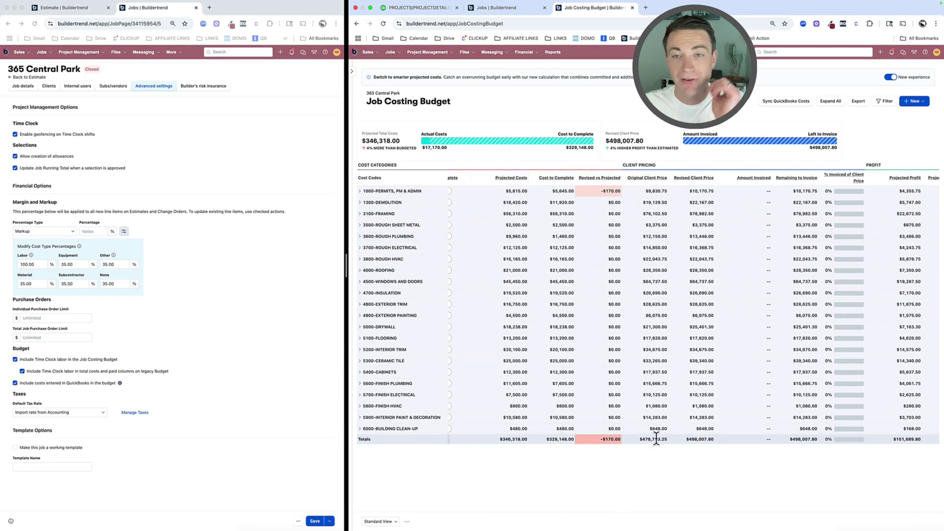
{"action": "scroll", "coordinate": [644, 440], "scroll_direction": "left", "scroll_amount": 10}
{"action": "scroll", "coordinate": [645, 439], "scroll_direction": "left", "scroll_amount": 5}
{"action": "mouse_move", "coordinate": [555, 184]}
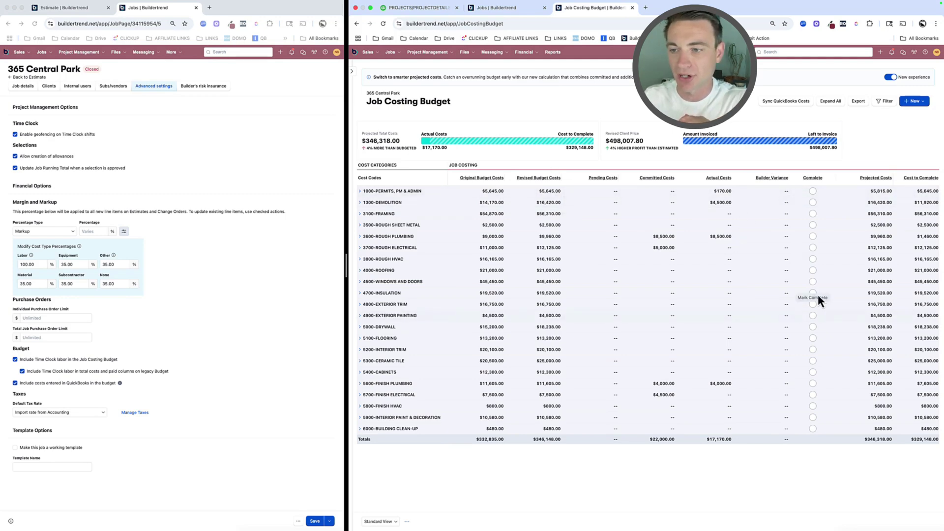
{"action": "scroll", "coordinate": [827, 341], "scroll_direction": "right", "scroll_amount": 3}
{"action": "scroll", "coordinate": [527, 285], "scroll_direction": "left", "scroll_amount": 2}
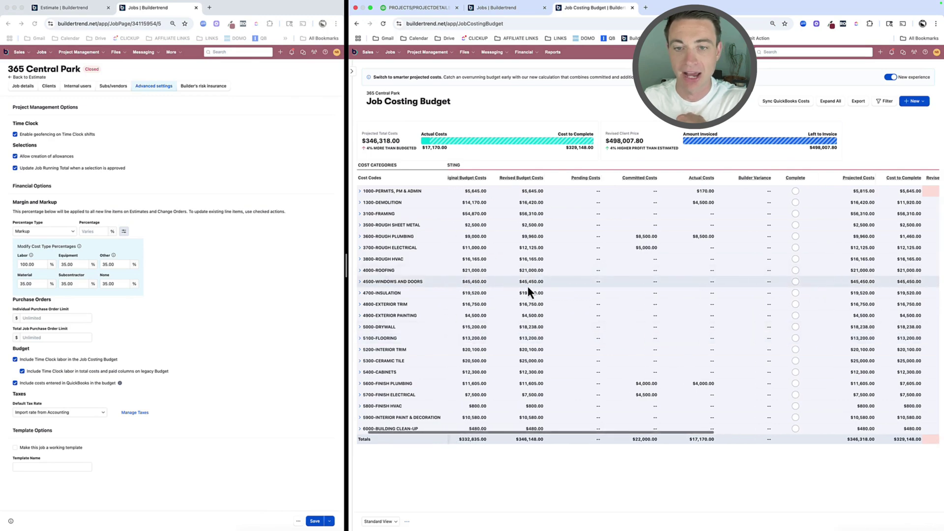
{"action": "scroll", "coordinate": [528, 288], "scroll_direction": "left", "scroll_amount": 2}
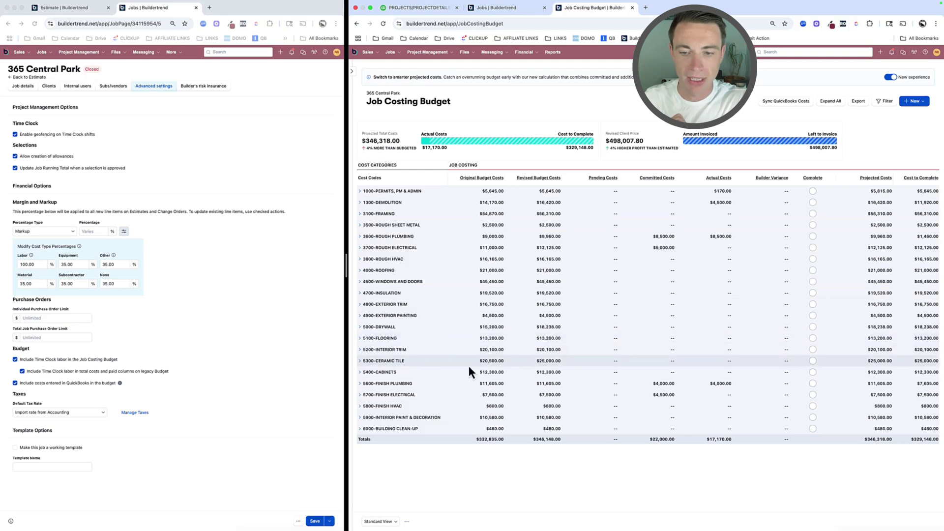
Reveal the $4,500 cost under 5330-Tile-Subcontract, then open Change Orders in a new tab
{"action": "left_click", "coordinate": [360, 363]}
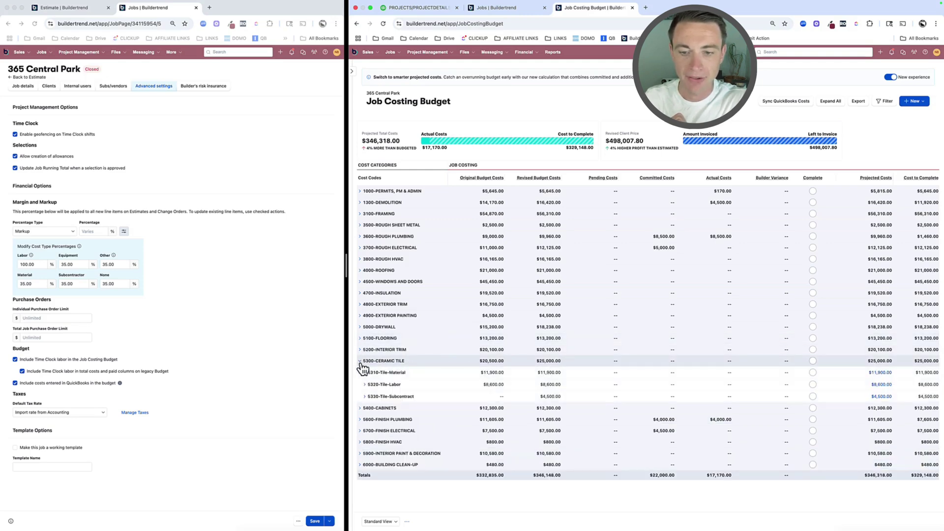
{"action": "left_click", "coordinate": [366, 399]}
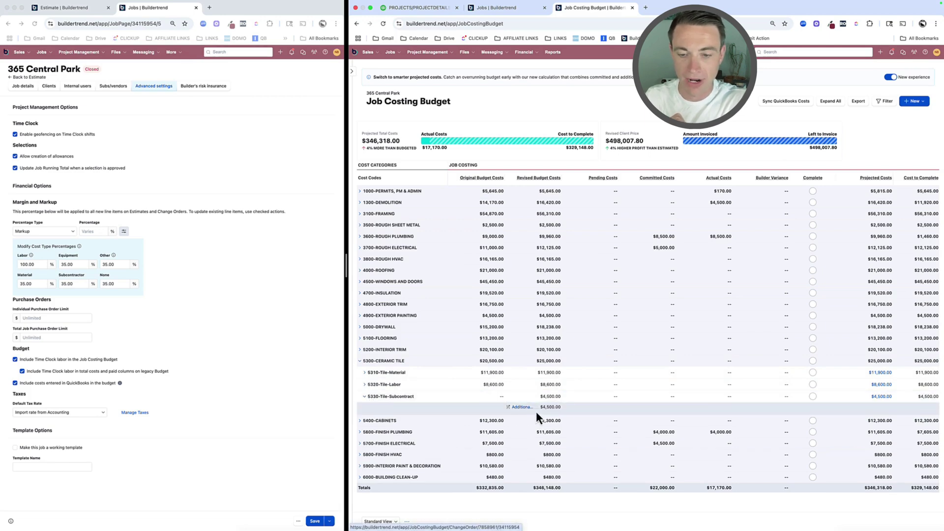
{"action": "left_click", "coordinate": [132, 144]}
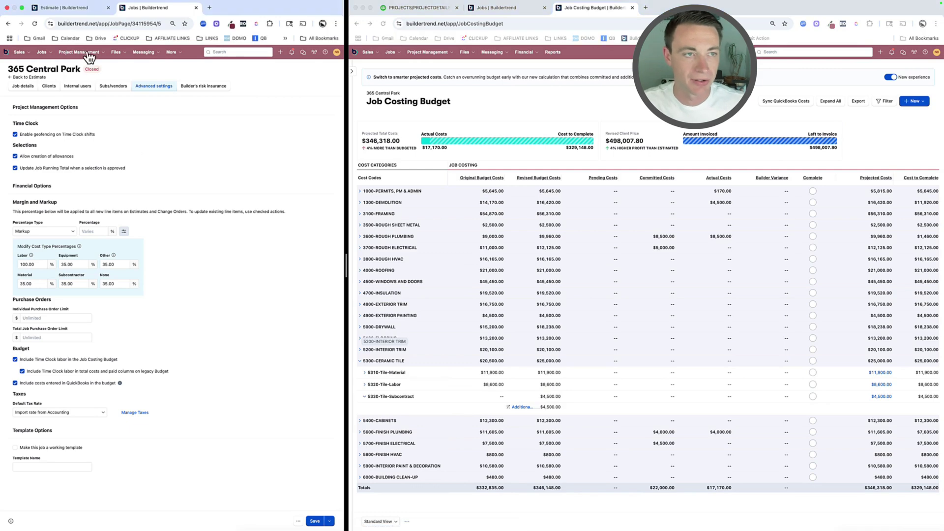
{"action": "mouse_move", "coordinate": [81, 52]}
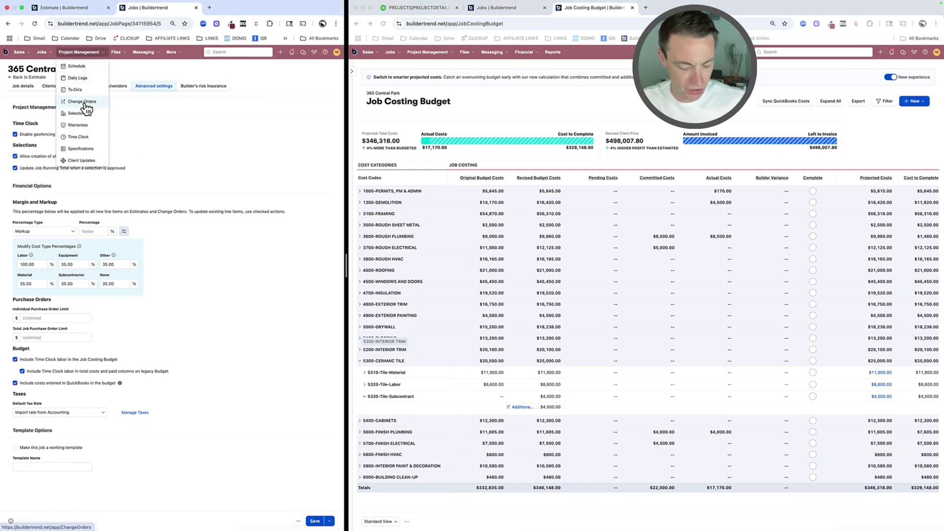
{"action": "left_click", "coordinate": [84, 101], "text": "super"}
{"action": "left_click", "coordinate": [238, 8]}
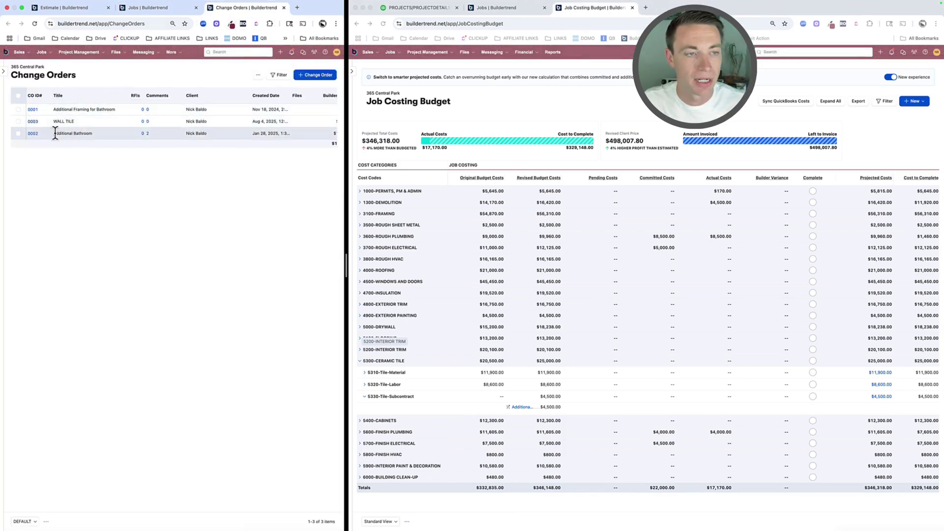
Recall change order 0002, Additional Bathroom, and reload the budget to see the effect
{"action": "left_click", "coordinate": [34, 135]}
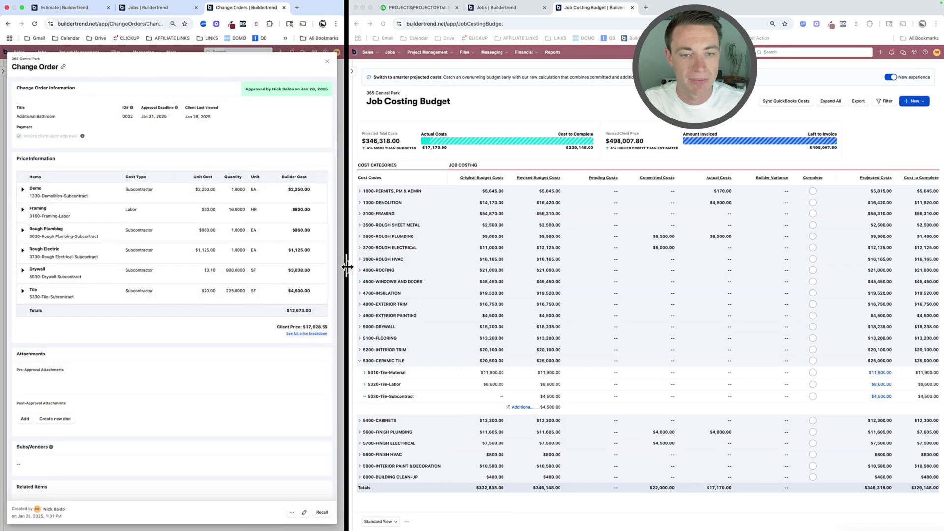
{"action": "left_click_drag", "start_coordinate": [348, 246], "coordinate": [499, 256]}
{"action": "left_click", "coordinate": [462, 512]}
{"action": "left_click", "coordinate": [291, 297]}
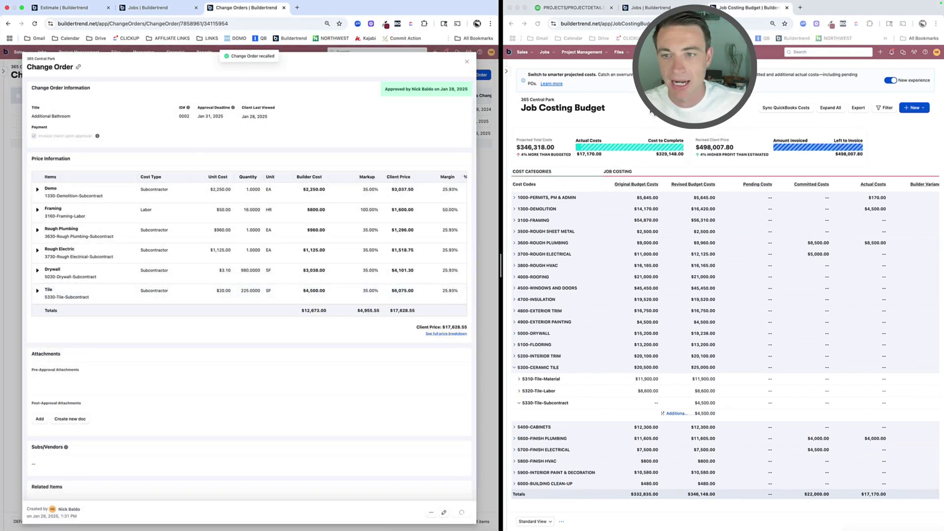
{"action": "left_click", "coordinate": [537, 24]}
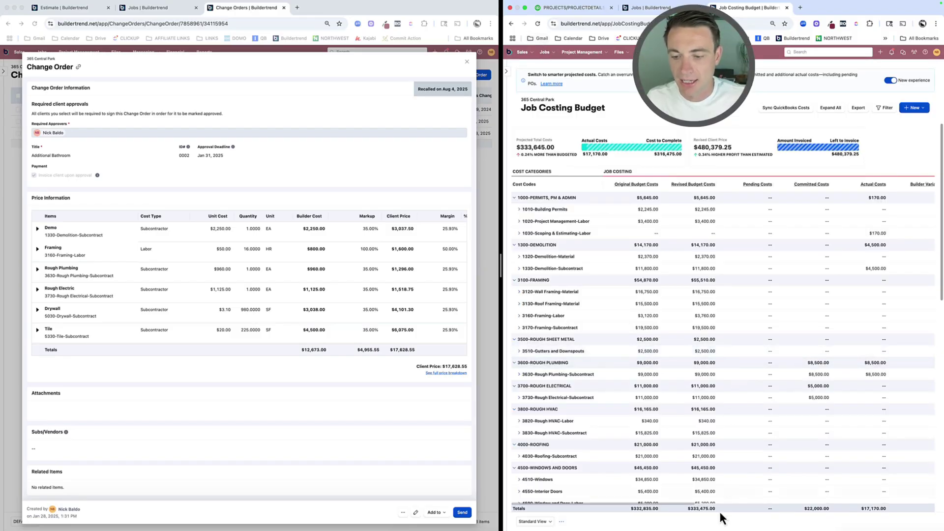
{"action": "scroll", "coordinate": [689, 417], "scroll_direction": "down", "scroll_amount": 10}
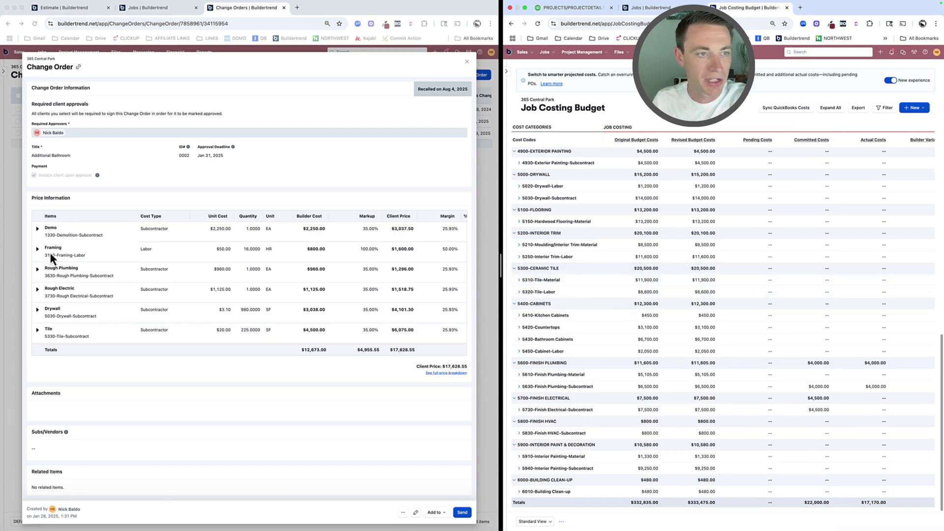
{"action": "scroll", "coordinate": [87, 320], "scroll_direction": "down", "scroll_amount": 1}
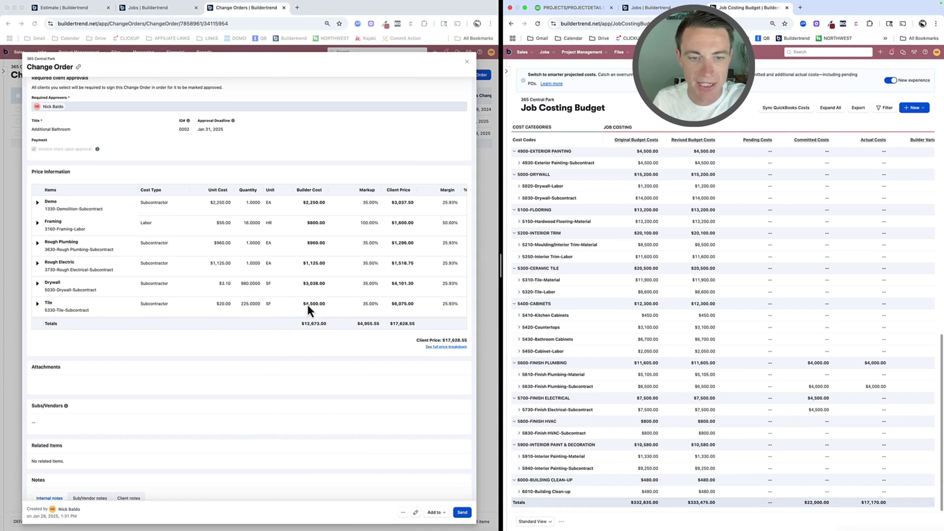
{"action": "scroll", "coordinate": [236, 355], "scroll_direction": "down", "scroll_amount": 5}
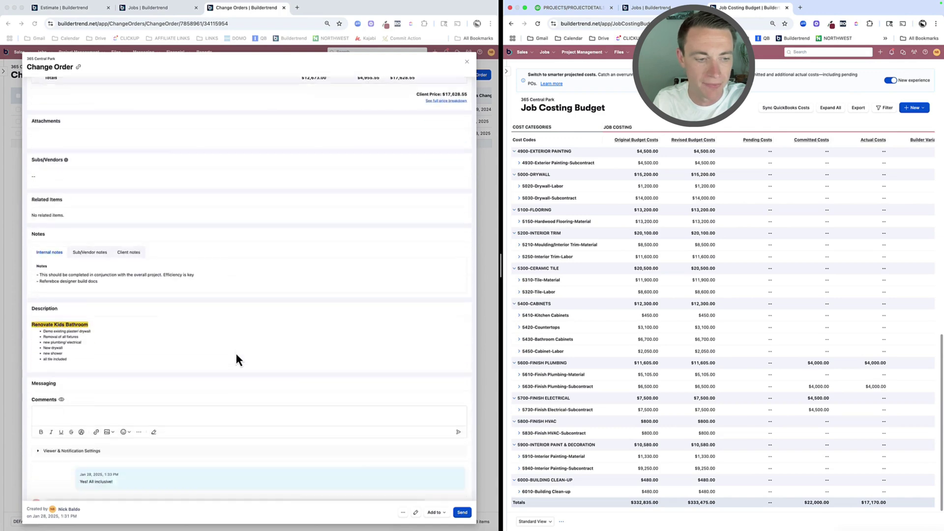
{"action": "scroll", "coordinate": [236, 355], "scroll_direction": "down", "scroll_amount": 3}
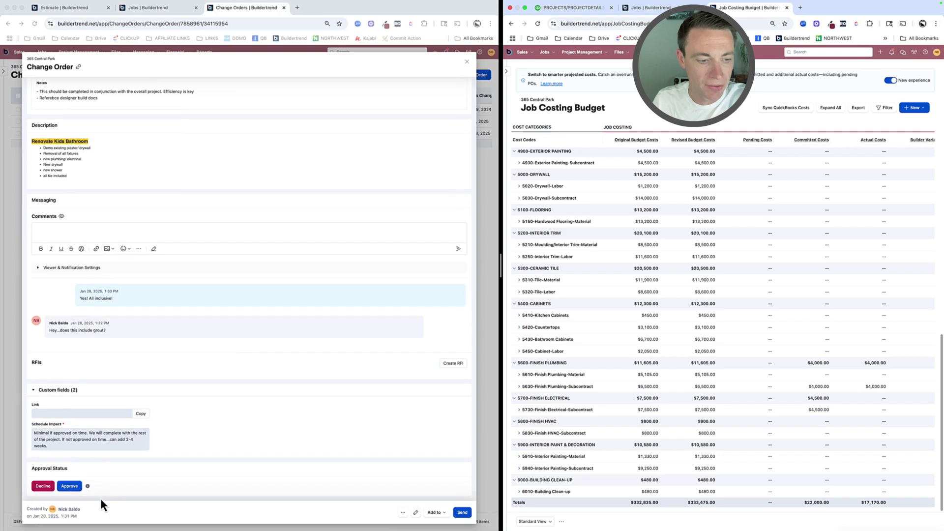
Approve the change order again with a legally binding signature
{"action": "left_click", "coordinate": [73, 489]}
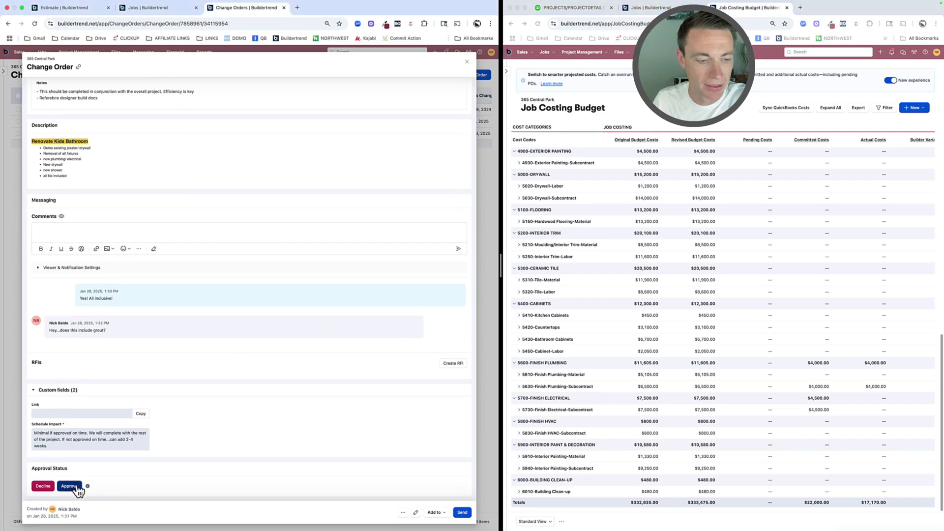
{"action": "left_click", "coordinate": [70, 486]}
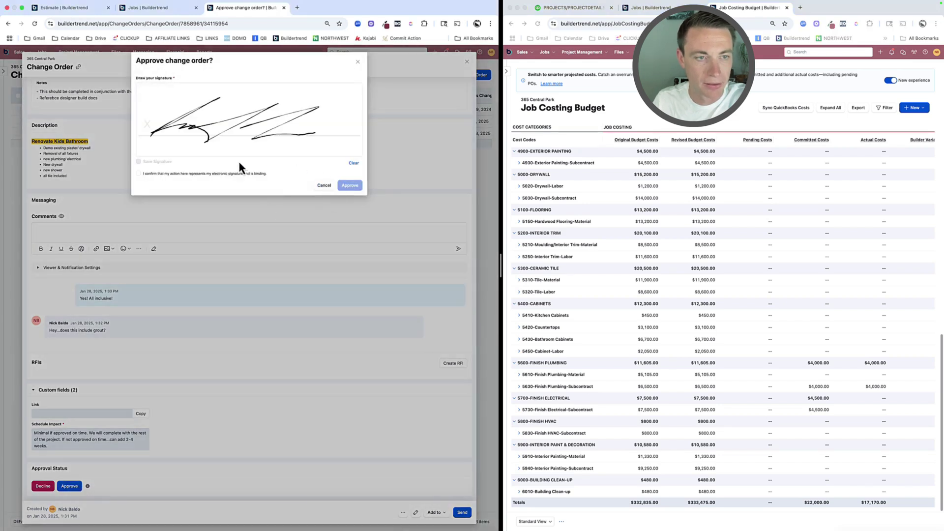
{"action": "left_click", "coordinate": [217, 175]}
{"action": "left_click", "coordinate": [350, 185]}
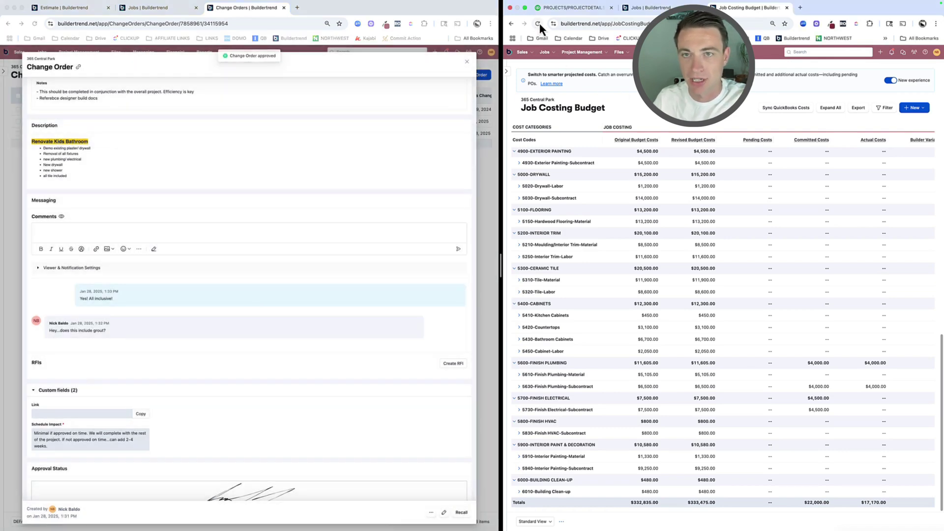
Reload the budget and review 5300-Ceramic Tile revised to $25,000.00 from $20,500.00
{"action": "left_click", "coordinate": [538, 24]}
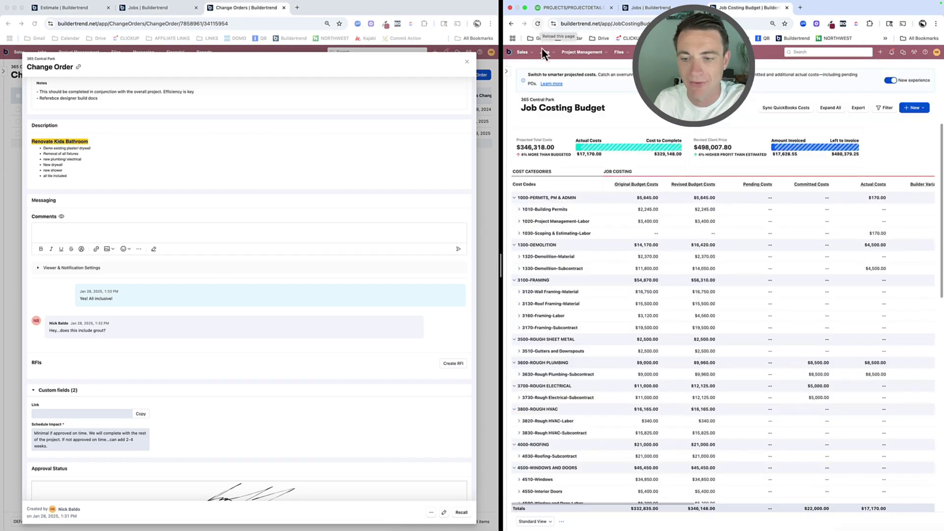
{"action": "scroll", "coordinate": [712, 388], "scroll_direction": "down", "scroll_amount": 10}
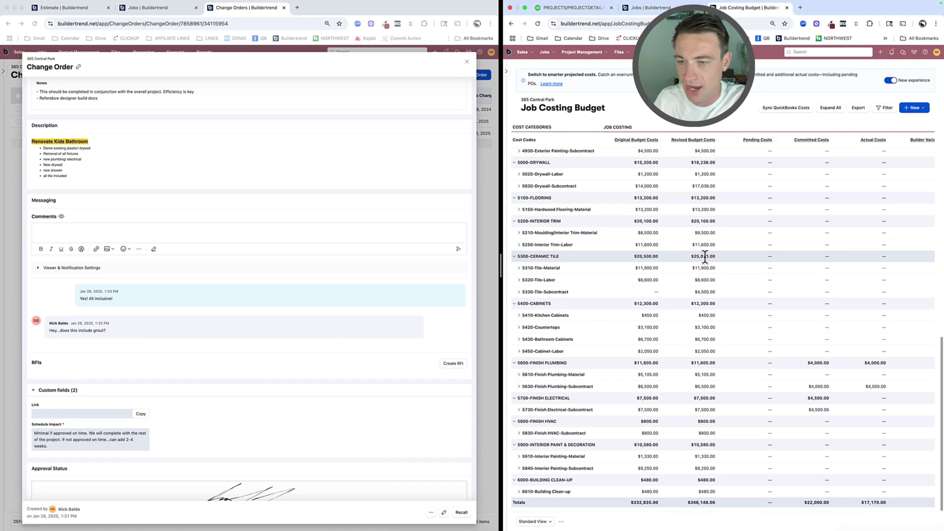
{"action": "scroll", "coordinate": [706, 258], "scroll_direction": "right", "scroll_amount": 8}
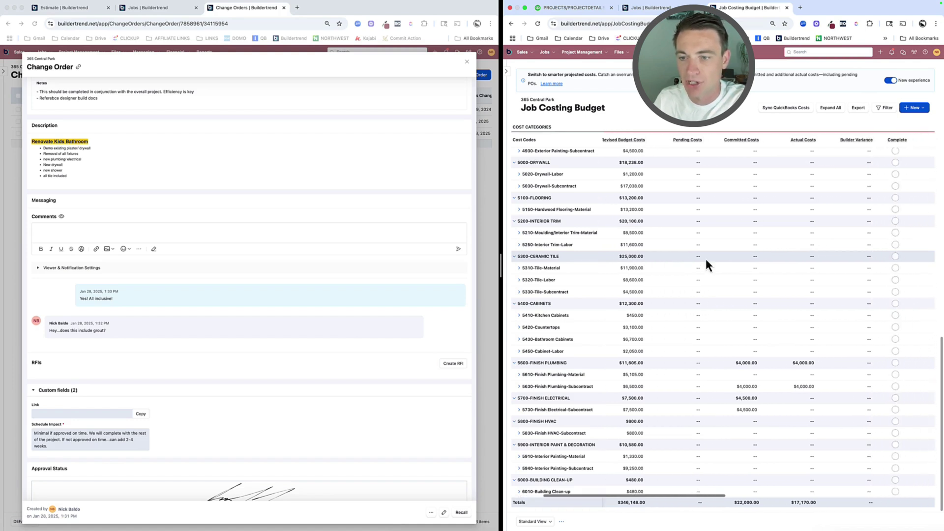
{"action": "scroll", "coordinate": [706, 259], "scroll_direction": "right", "scroll_amount": 5}
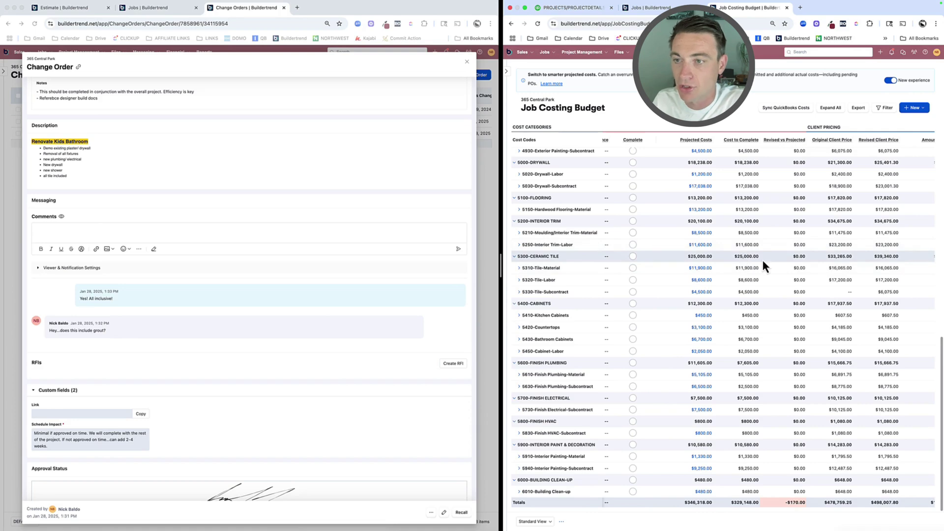
{"action": "scroll", "coordinate": [760, 259], "scroll_direction": "right", "scroll_amount": 2}
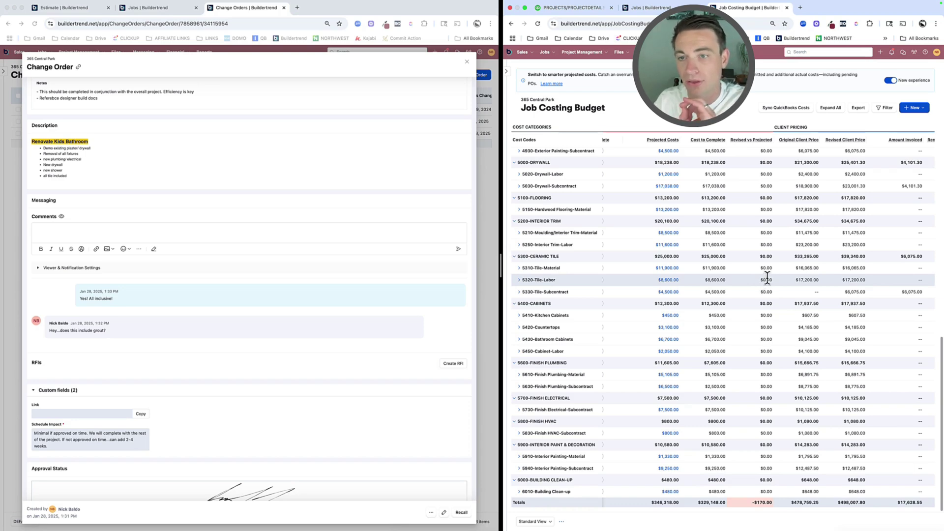
{"action": "scroll", "coordinate": [759, 279], "scroll_direction": "left", "scroll_amount": 10}
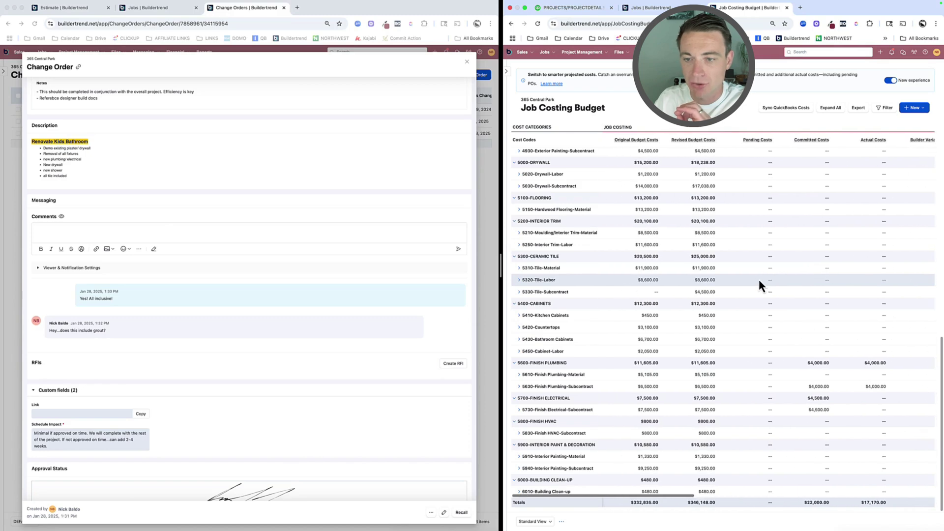
Expand 5310-Tile-Material into its line items and close the change order details
{"action": "left_click", "coordinate": [519, 268]}
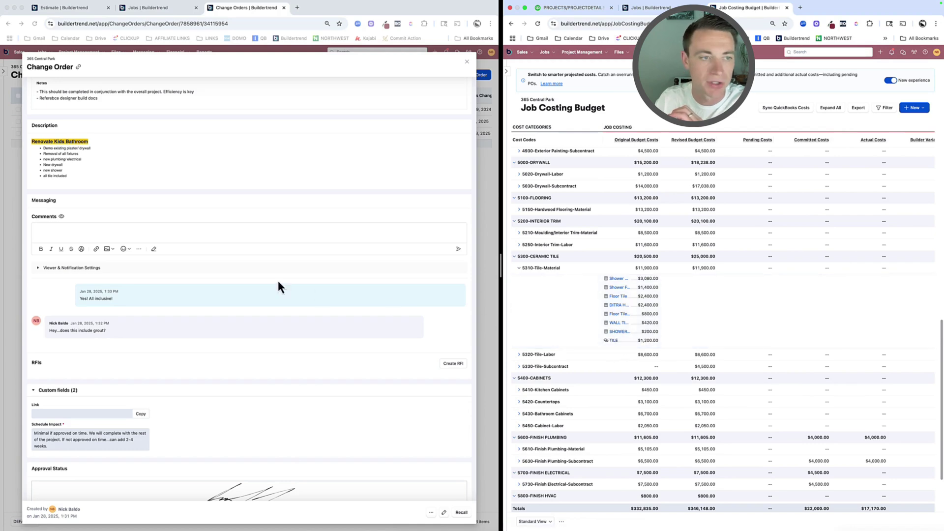
{"action": "left_click", "coordinate": [219, 160]}
{"action": "left_click", "coordinate": [467, 62]}
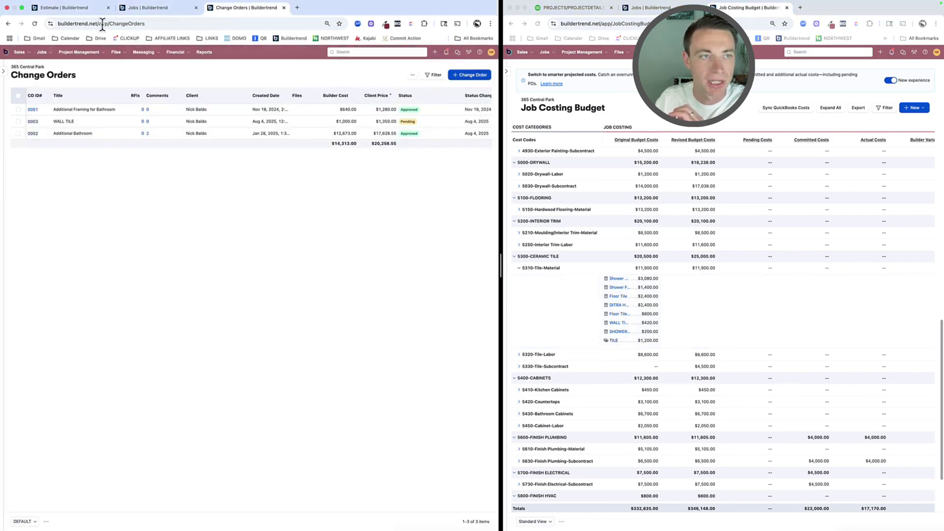
Go from the estimate page to the job's Selections list via Project Management
{"action": "left_click", "coordinate": [85, 8]}
{"action": "left_click", "coordinate": [153, 8]}
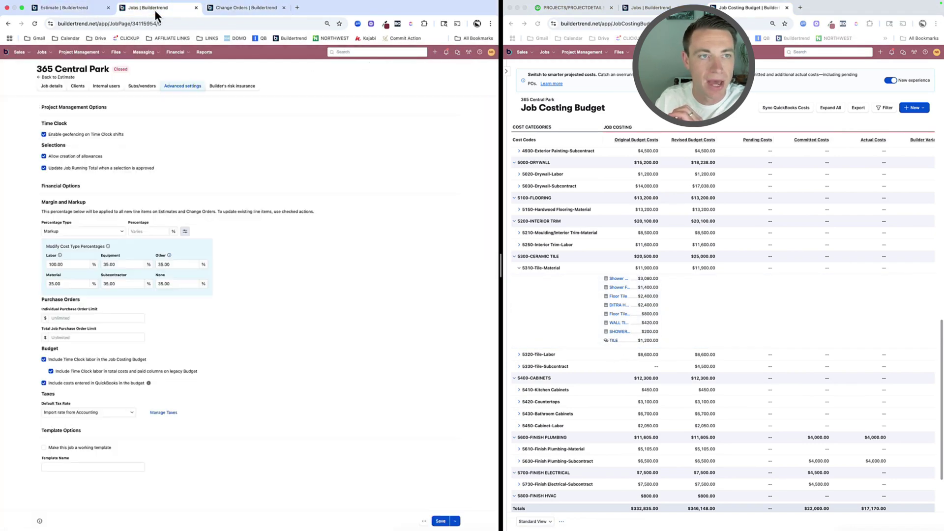
{"action": "left_click", "coordinate": [58, 9]}
{"action": "left_click", "coordinate": [82, 53]}
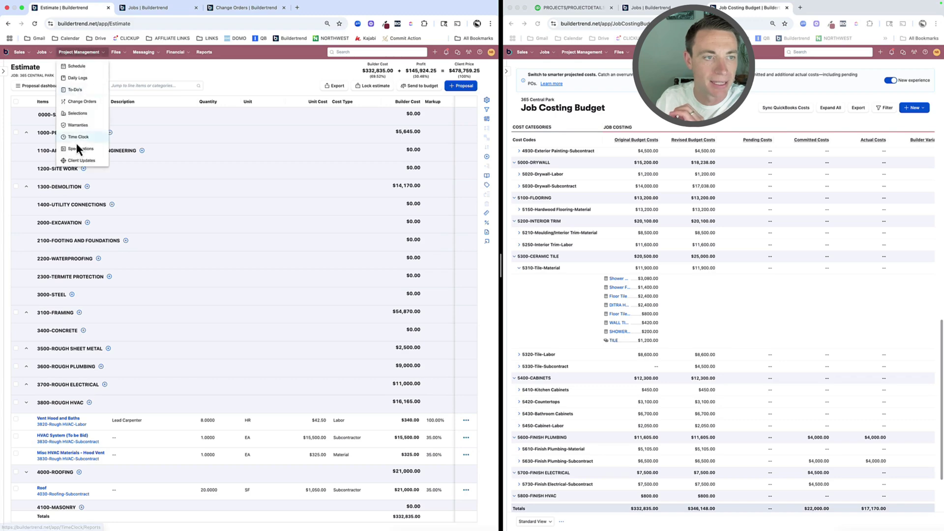
{"action": "left_click", "coordinate": [77, 114]}
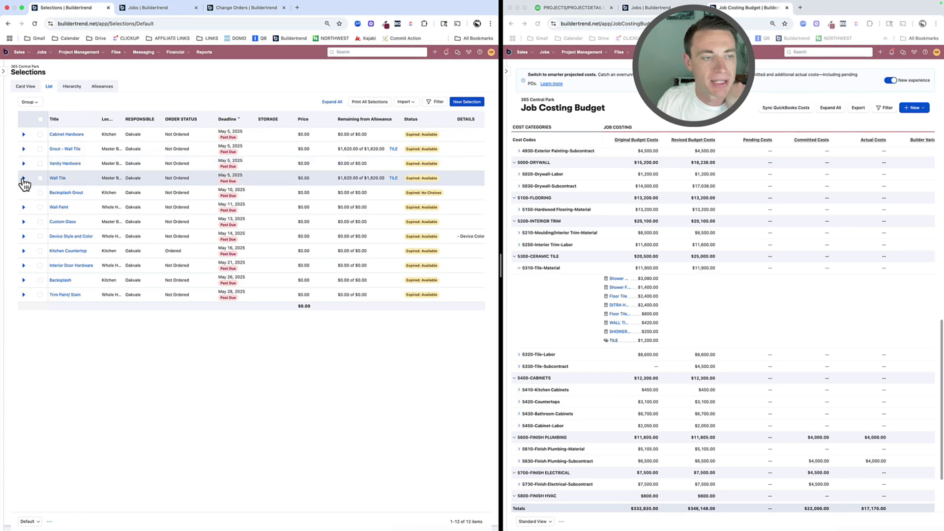
Approve the Field Tile and Wall Tile Trim choices under Wall Tile
{"action": "left_click", "coordinate": [23, 178]}
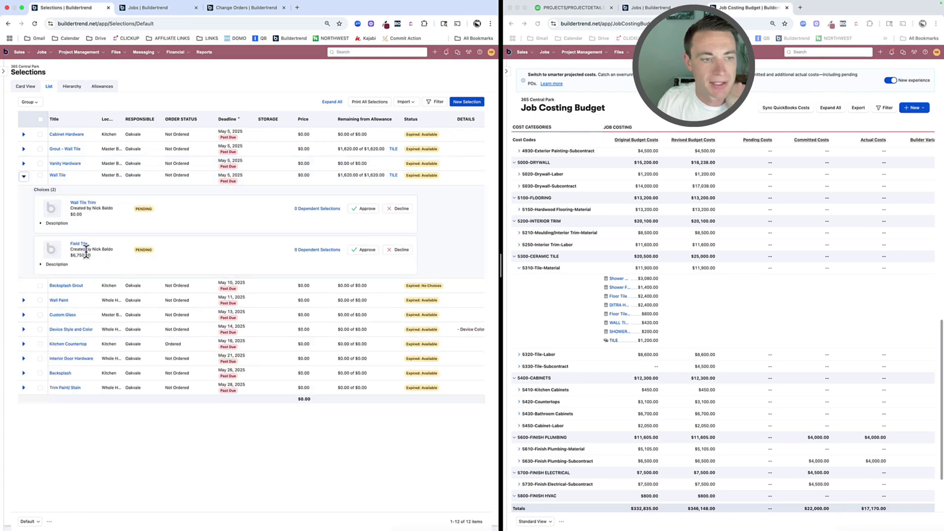
{"action": "left_click", "coordinate": [370, 254]}
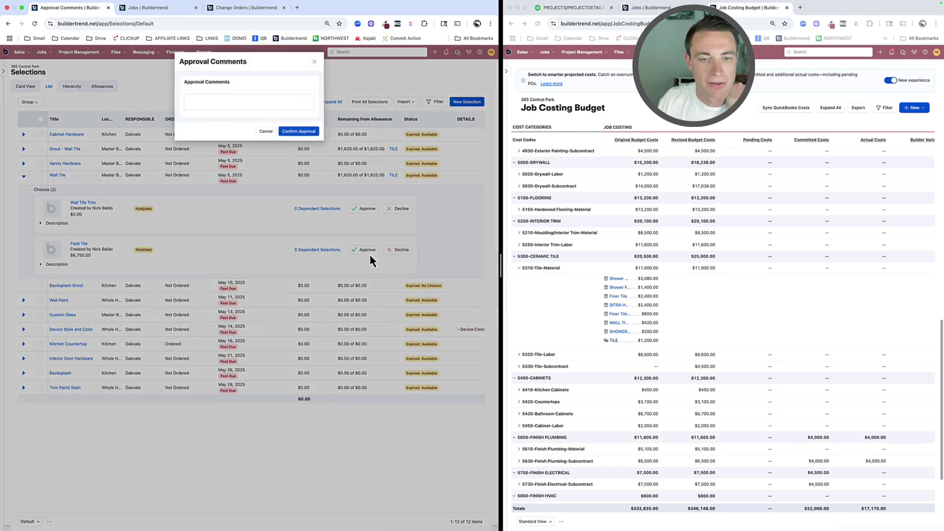
{"action": "left_click", "coordinate": [301, 131]}
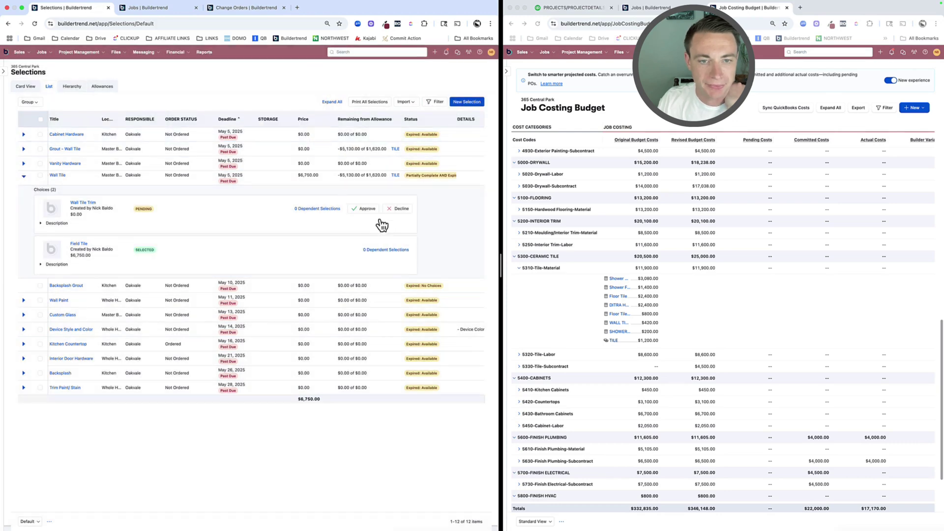
{"action": "left_click", "coordinate": [364, 209]}
{"action": "left_click", "coordinate": [285, 132]}
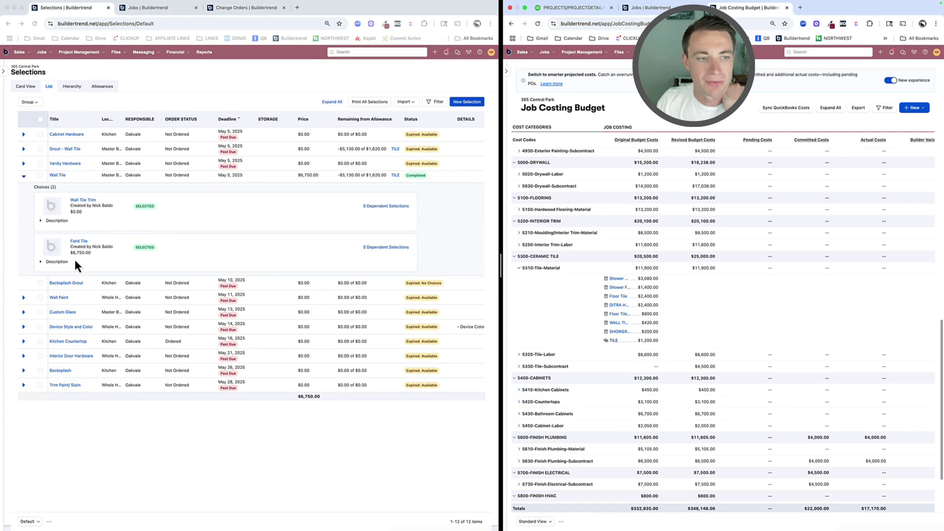
Review the TILE allowance and the $6,750.00 Field Tile choice against its $1,620.00 allowance
{"action": "left_click", "coordinate": [62, 174]}
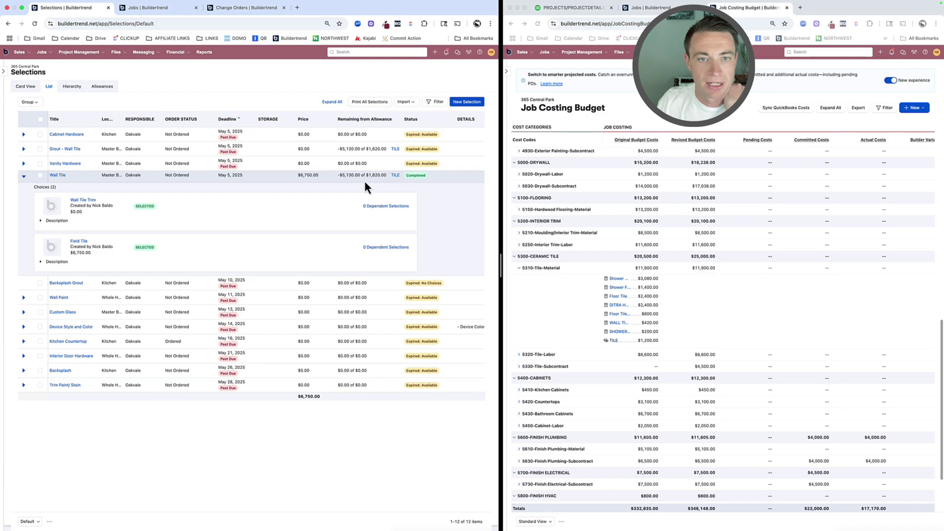
{"action": "left_click", "coordinate": [396, 176]}
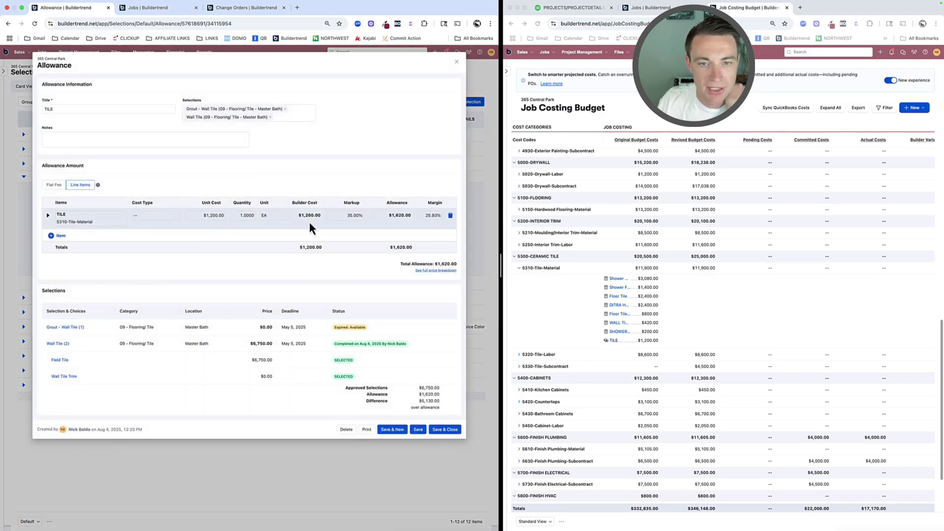
{"action": "scroll", "coordinate": [745, 367], "scroll_direction": "right", "scroll_amount": 5}
{"action": "scroll", "coordinate": [745, 364], "scroll_direction": "left", "scroll_amount": 5}
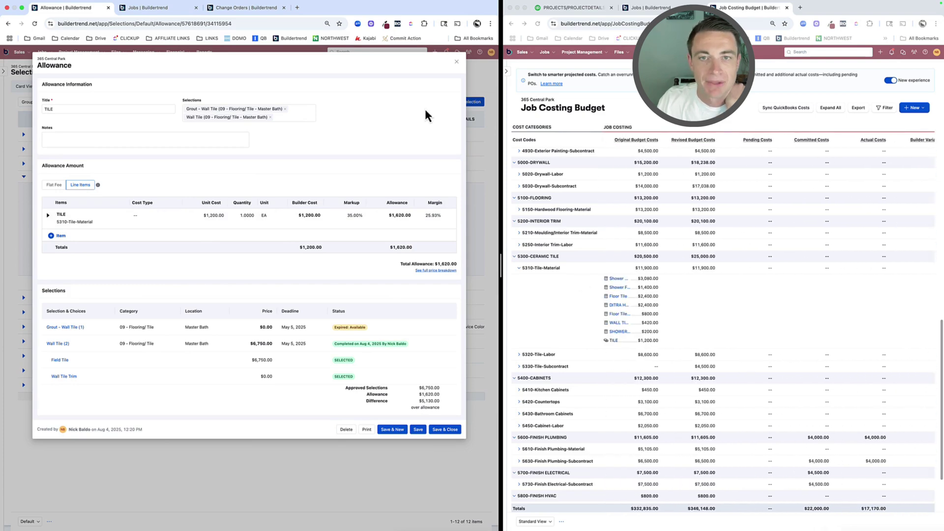
{"action": "left_click", "coordinate": [461, 63]}
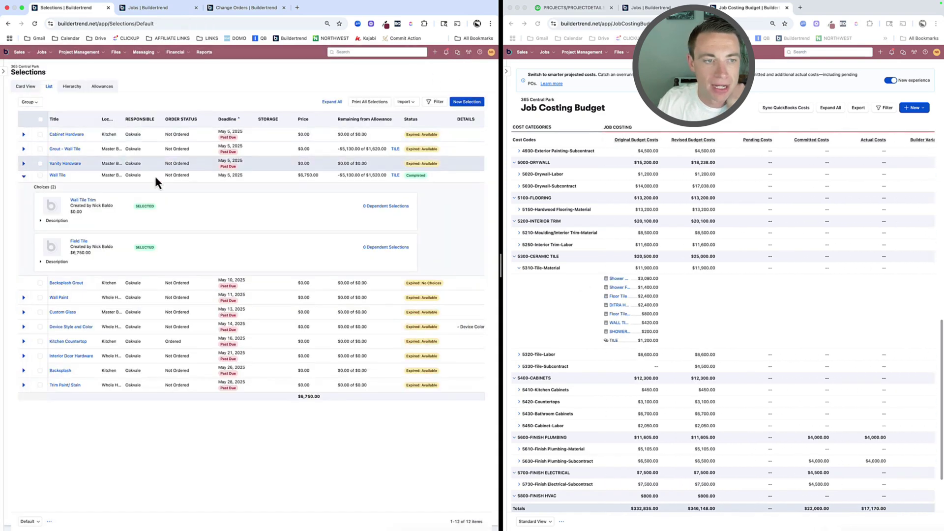
{"action": "left_click", "coordinate": [75, 242]}
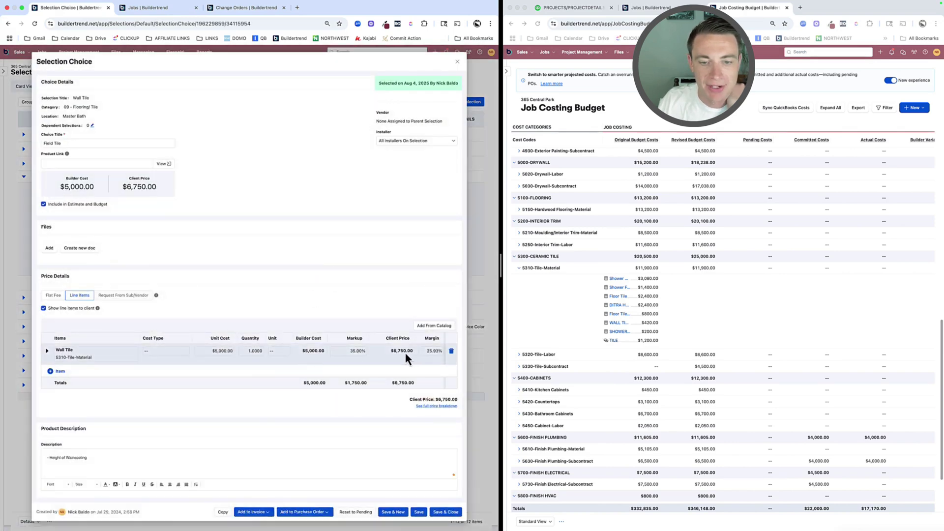
{"action": "left_click", "coordinate": [457, 62]}
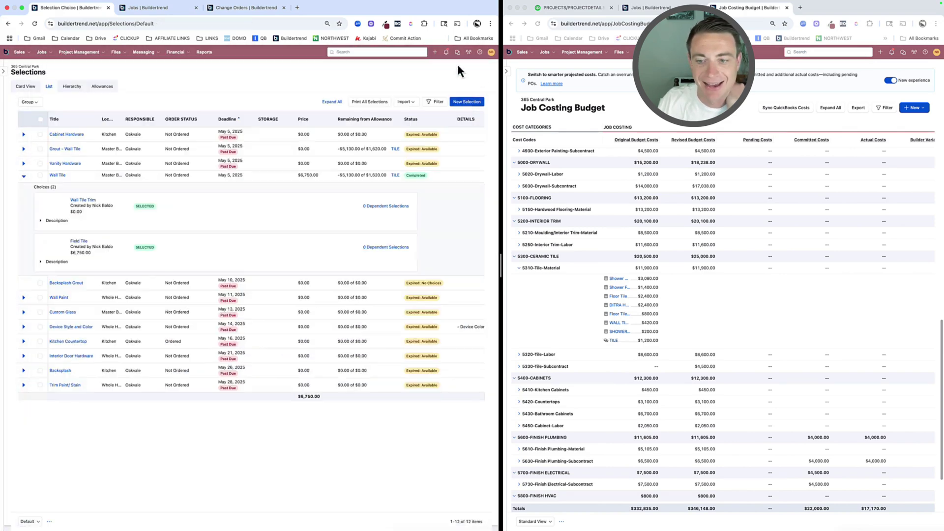
Reload the Job Costing Budget and reopen the TILE allowance under 5310-Tile-Material
{"action": "left_click", "coordinate": [538, 23]}
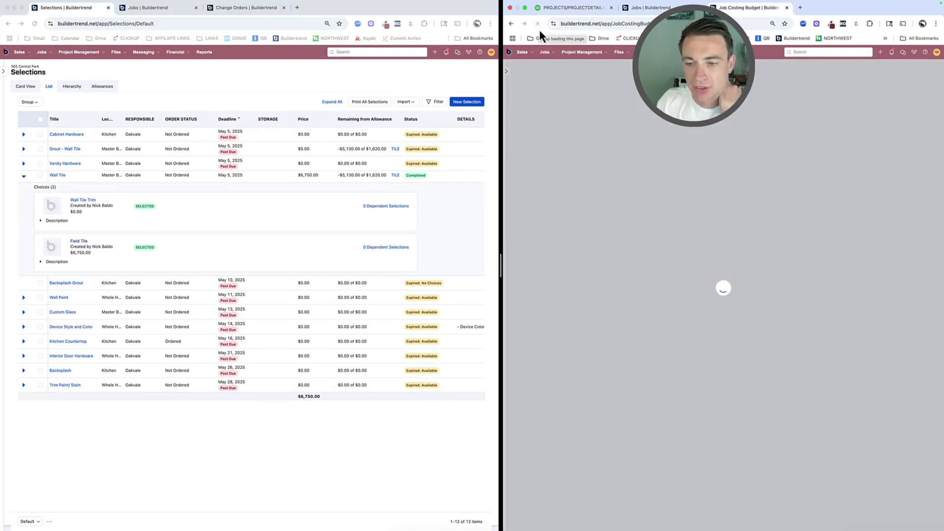
{"action": "scroll", "coordinate": [599, 224], "scroll_direction": "down", "scroll_amount": 5}
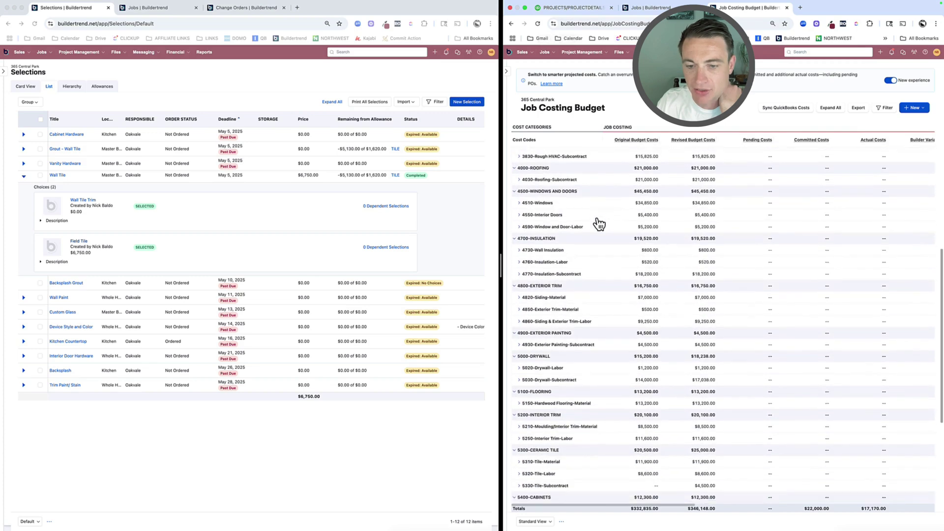
{"action": "scroll", "coordinate": [599, 224], "scroll_direction": "down", "scroll_amount": 4}
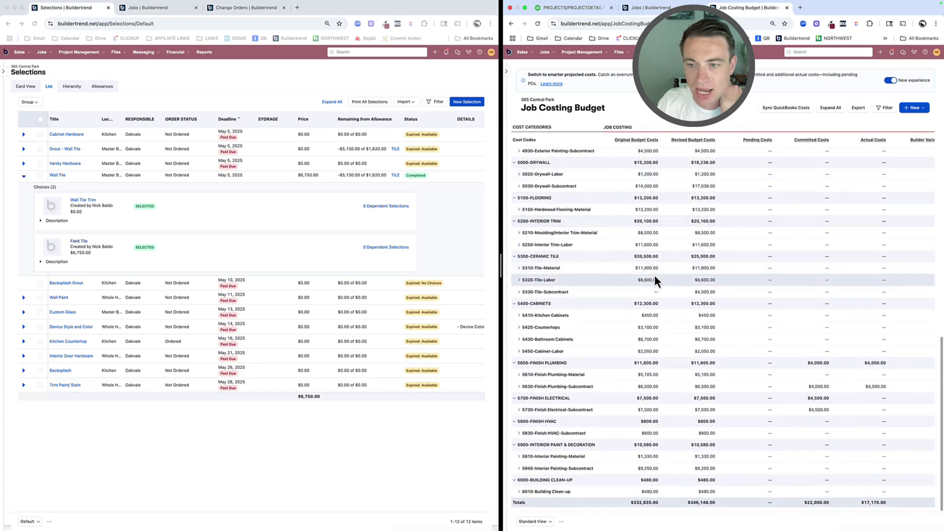
{"action": "left_click", "coordinate": [519, 268]}
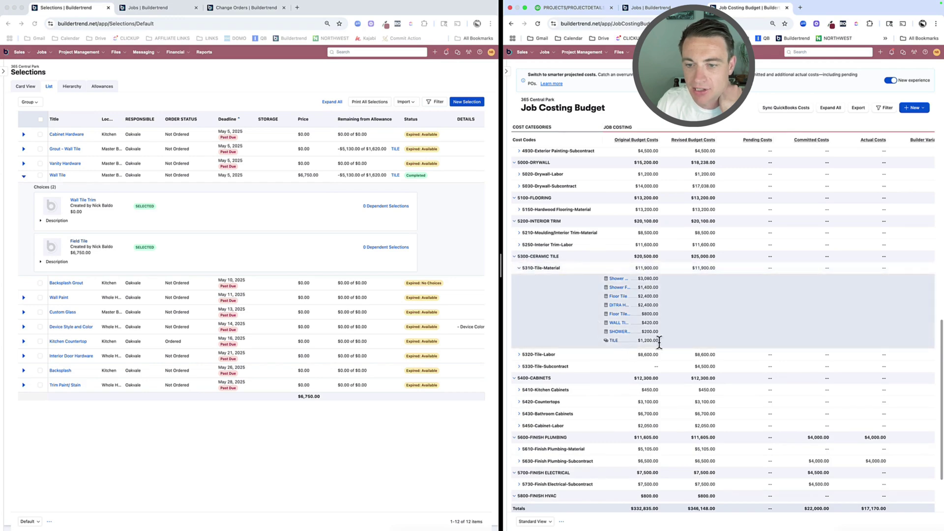
{"action": "left_click", "coordinate": [398, 183]}
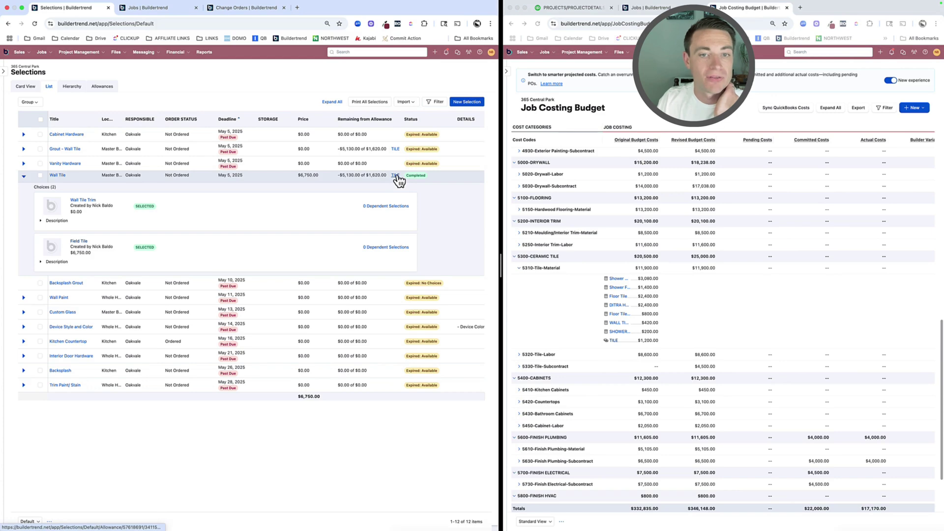
{"action": "left_click", "coordinate": [396, 176]}
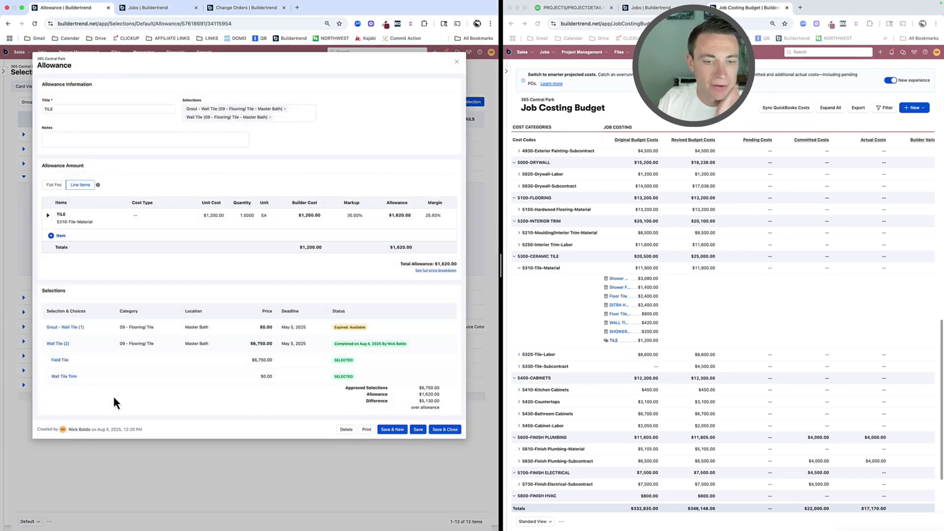
Approve and confirm the $0.00 Grout choice for Grout – Wall Tile
{"action": "left_click", "coordinate": [66, 327]}
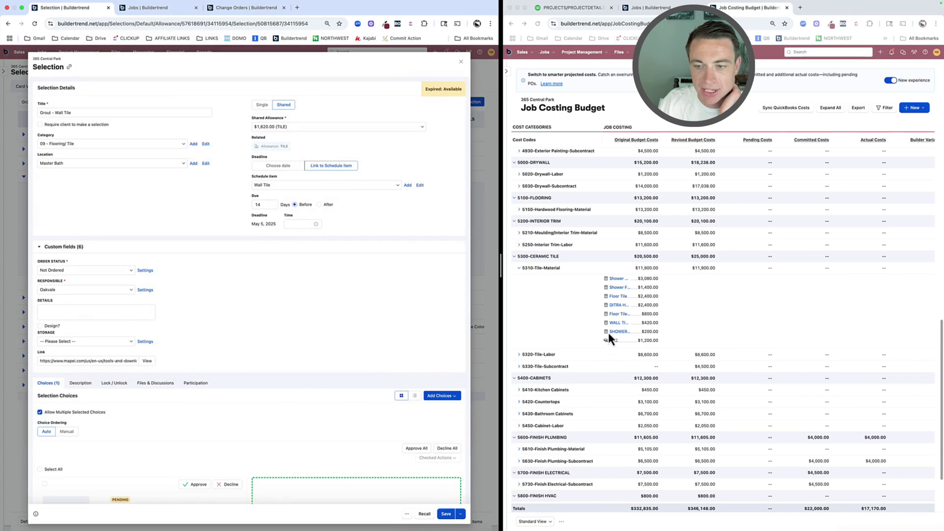
{"action": "scroll", "coordinate": [237, 345], "scroll_direction": "down", "scroll_amount": 3}
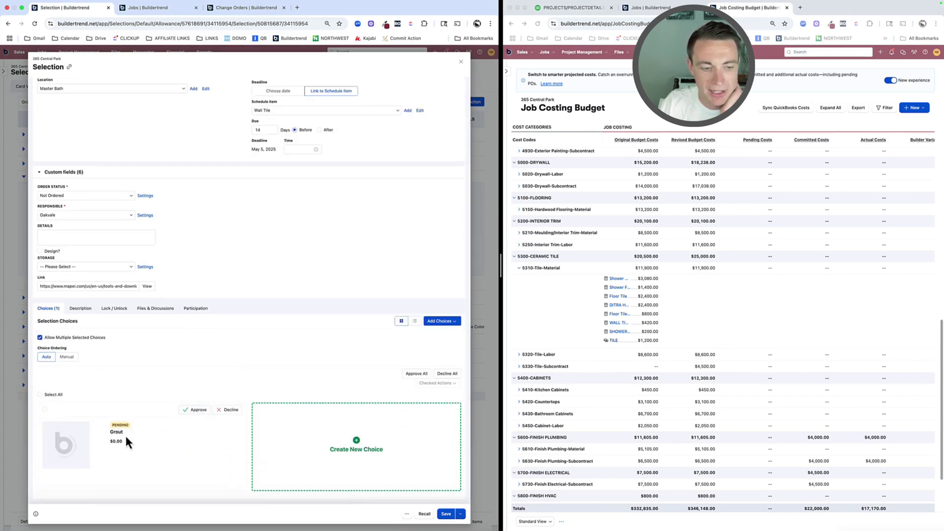
{"action": "left_click", "coordinate": [192, 413]}
{"action": "left_click", "coordinate": [299, 132]}
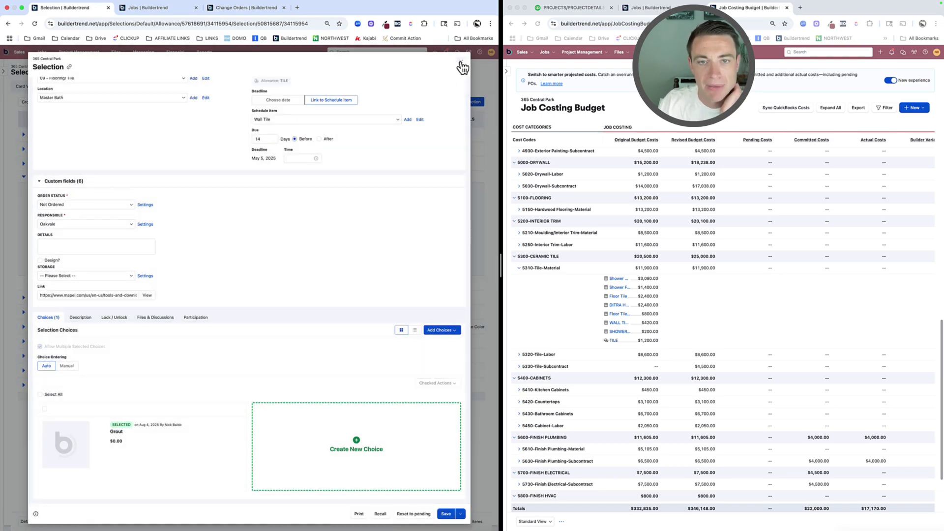
{"action": "left_click", "coordinate": [461, 64]}
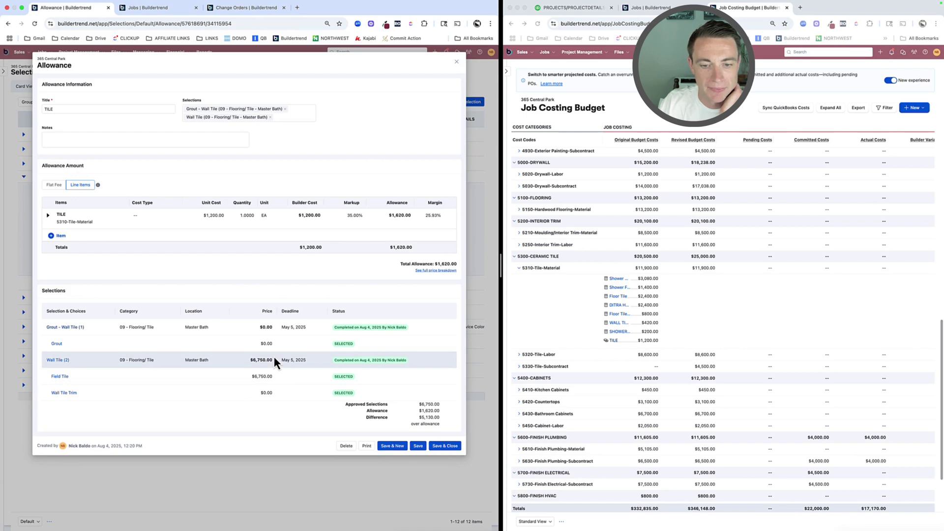
Reload and widen the budget, scrolling right to the Projected Costs and Client Pricing columns
{"action": "left_click", "coordinate": [540, 16]}
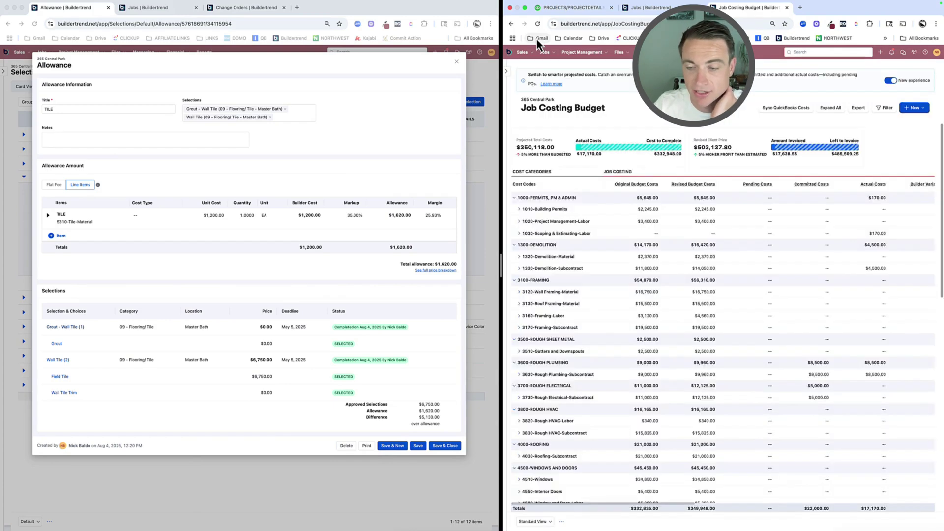
{"action": "scroll", "coordinate": [654, 302], "scroll_direction": "down", "scroll_amount": 15}
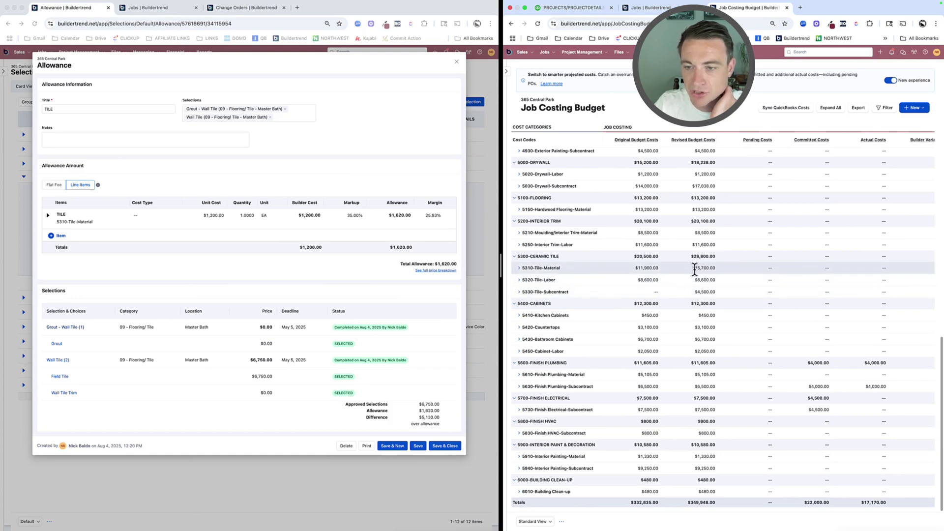
{"action": "left_click_drag", "start_coordinate": [500, 273], "coordinate": [404, 268]}
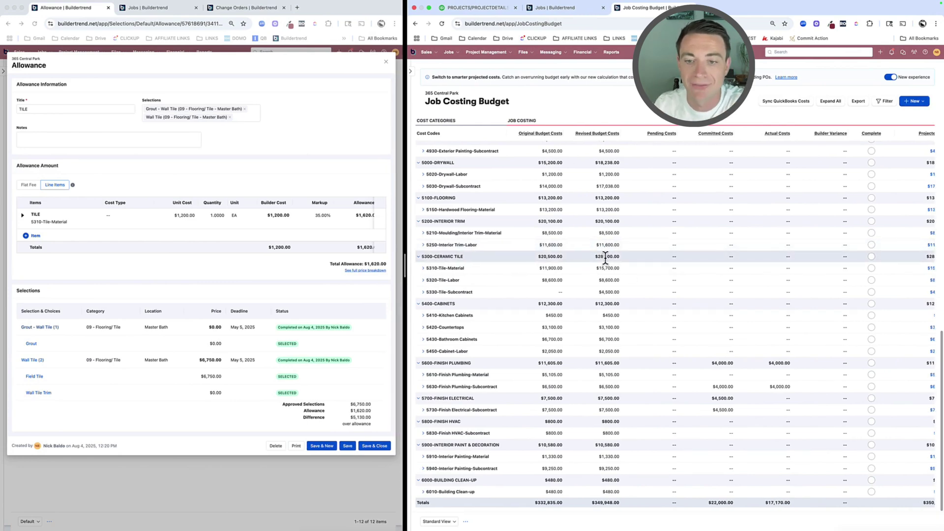
{"action": "scroll", "coordinate": [606, 256], "scroll_direction": "right", "scroll_amount": 5}
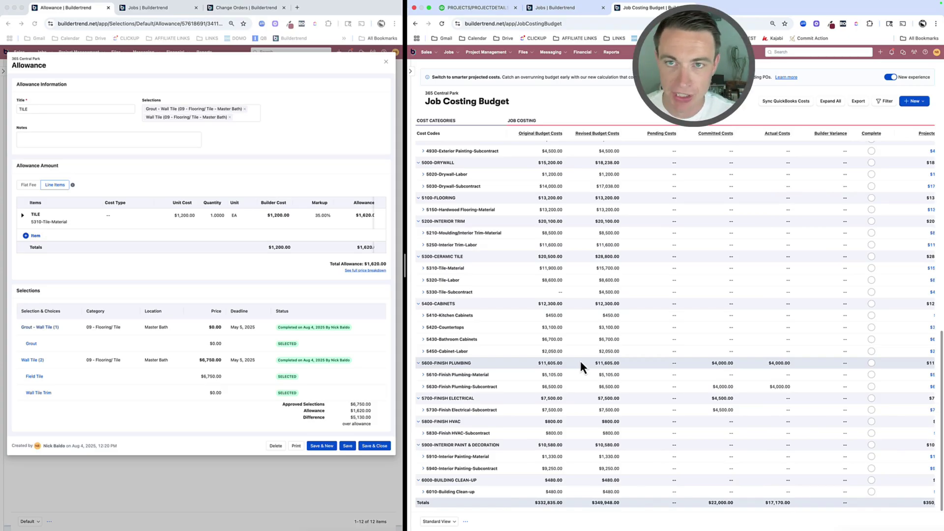
{"action": "scroll", "coordinate": [672, 382], "scroll_direction": "right", "scroll_amount": 5}
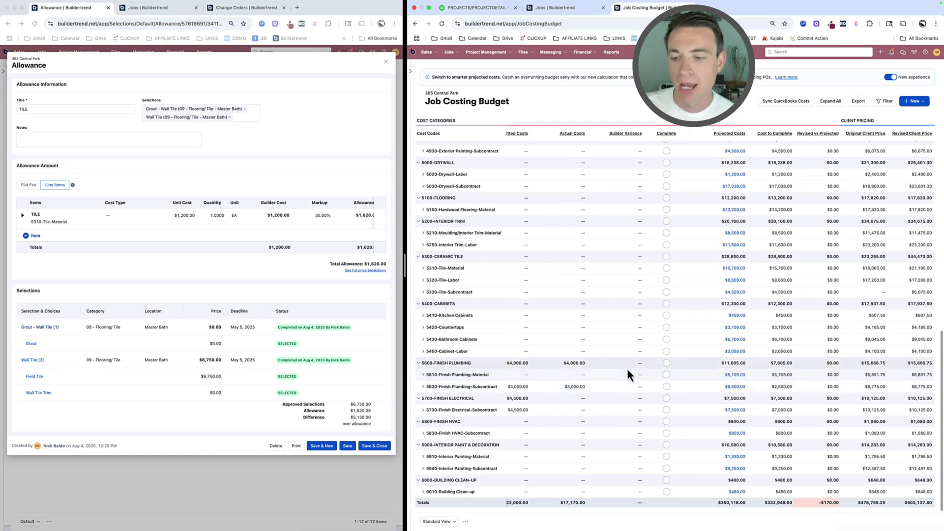
{"action": "scroll", "coordinate": [626, 367], "scroll_direction": "up", "scroll_amount": 5}
{"action": "scroll", "coordinate": [622, 364], "scroll_direction": "left", "scroll_amount": 4}
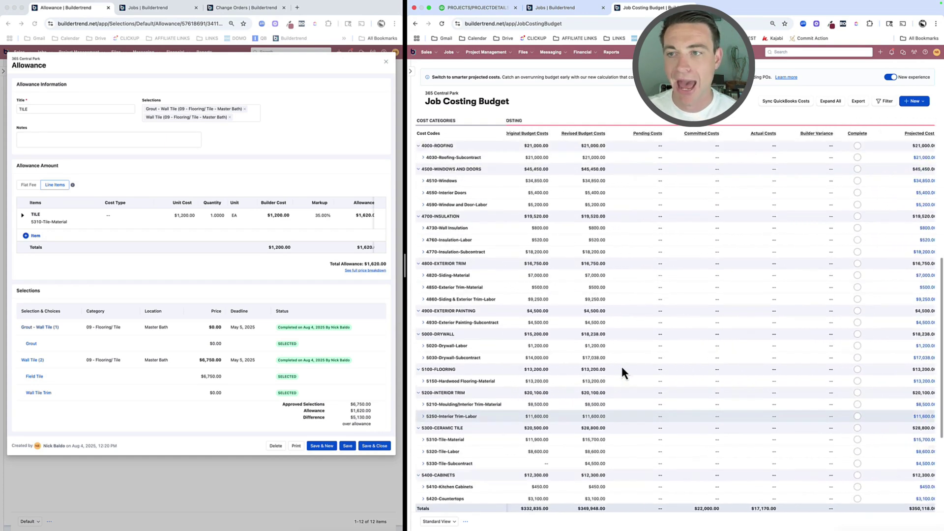
{"action": "scroll", "coordinate": [621, 365], "scroll_direction": "up", "scroll_amount": 6}
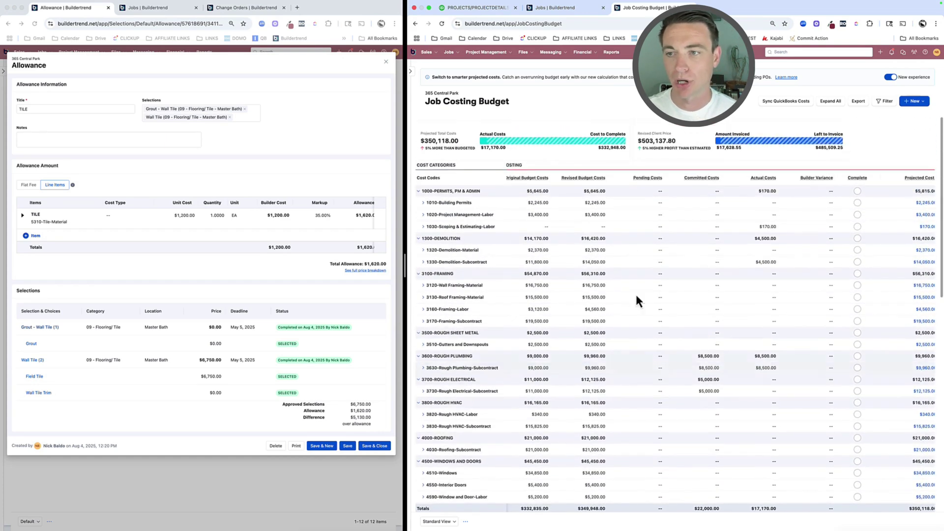
{"action": "left_click", "coordinate": [828, 104]}
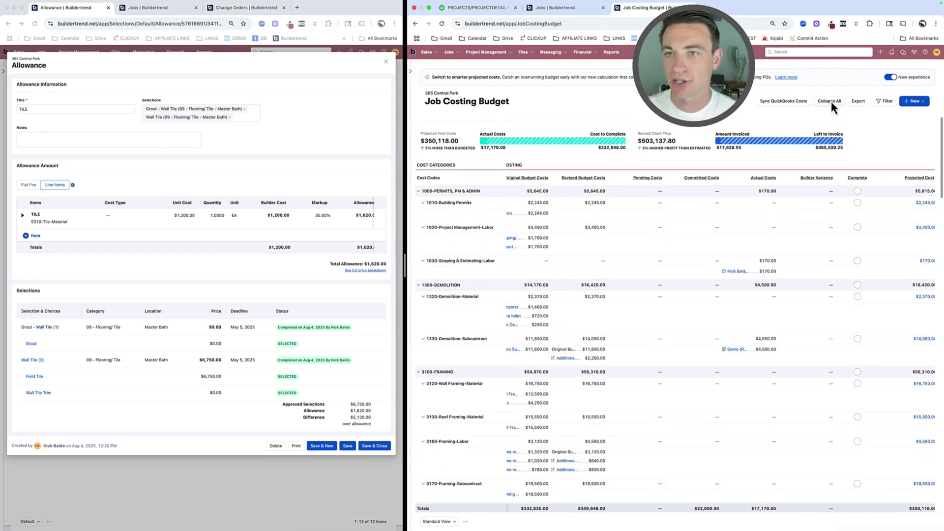
{"action": "left_click", "coordinate": [831, 102]}
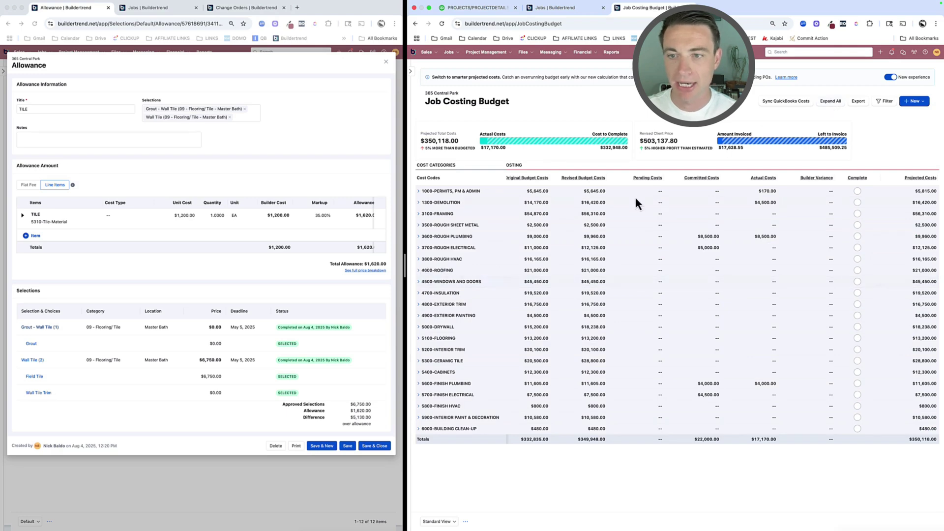
{"action": "scroll", "coordinate": [714, 205], "scroll_direction": "right", "scroll_amount": 2}
{"action": "scroll", "coordinate": [712, 212], "scroll_direction": "right", "scroll_amount": 1}
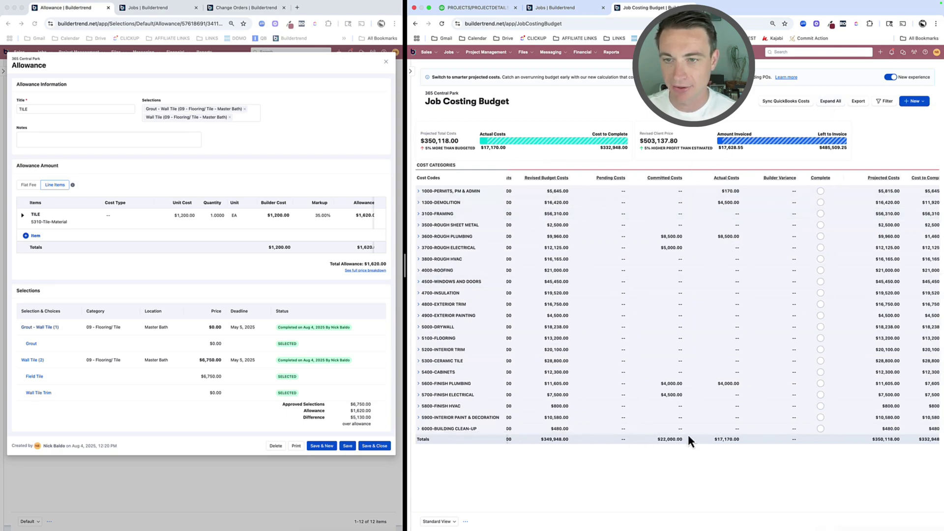
{"action": "mouse_move", "coordinate": [612, 182]}
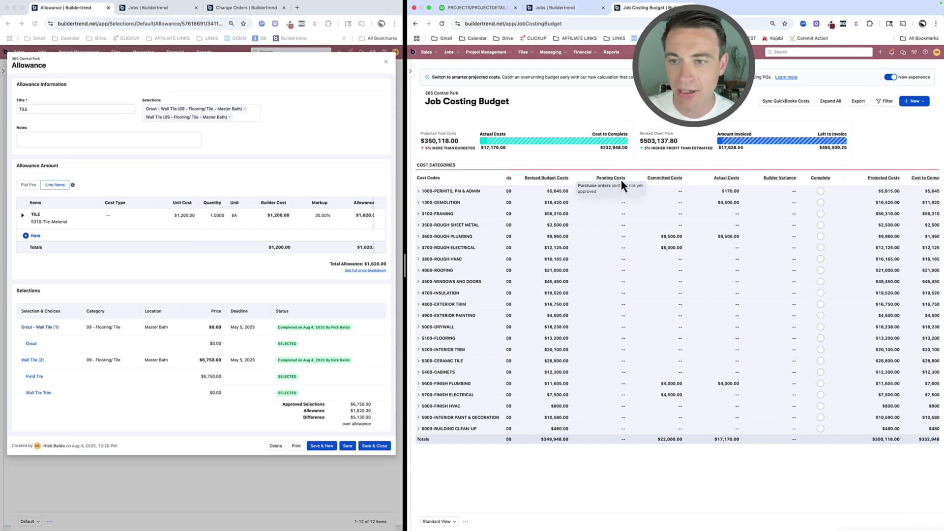
{"action": "mouse_move", "coordinate": [663, 181]}
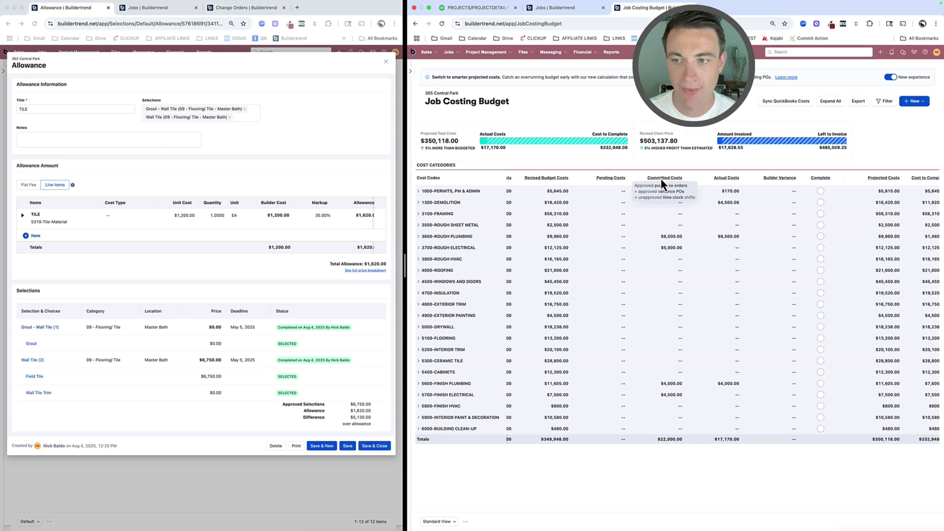
{"action": "mouse_move", "coordinate": [730, 179]}
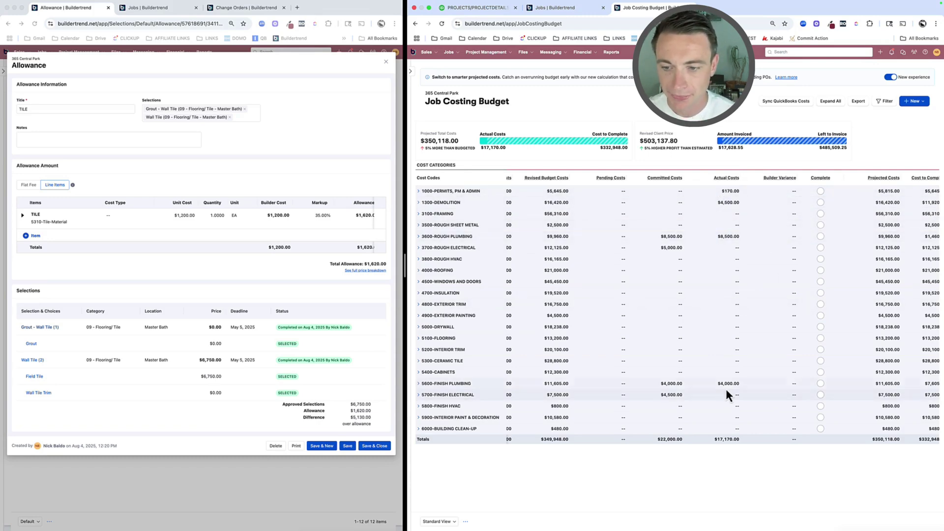
Expand 3600-Rough Plumbing and its 3630-Rough Plumbing-Subcontract row to show budget and PO lines
{"action": "scroll", "coordinate": [735, 237], "scroll_direction": "right", "scroll_amount": 2}
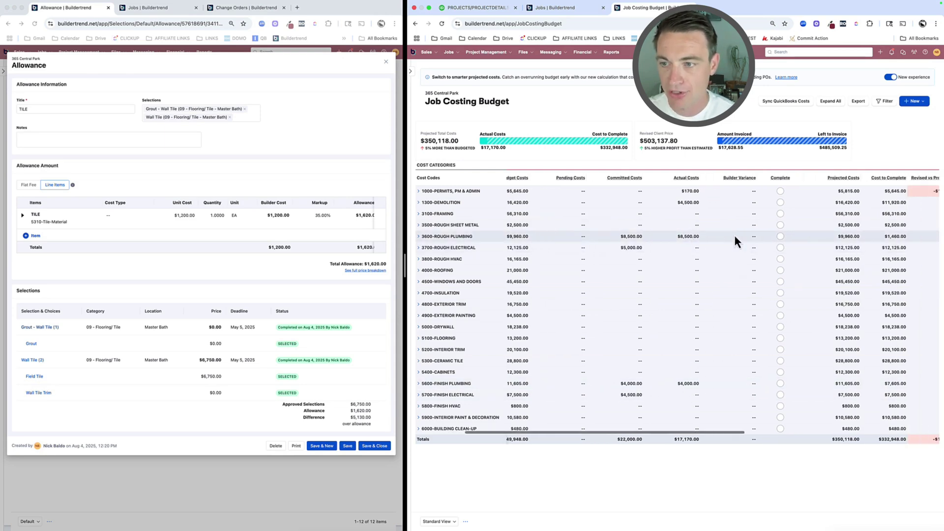
{"action": "scroll", "coordinate": [735, 238], "scroll_direction": "right", "scroll_amount": 3}
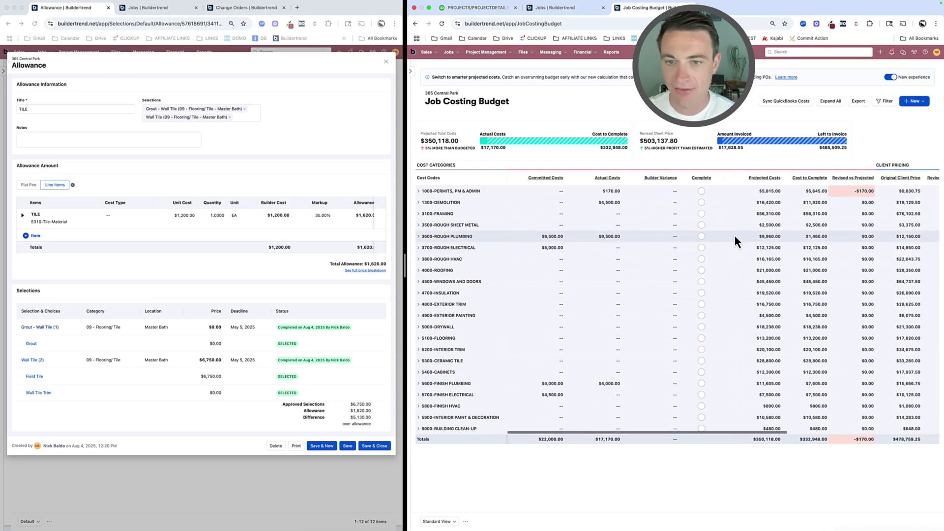
{"action": "scroll", "coordinate": [735, 237], "scroll_direction": "right", "scroll_amount": 1}
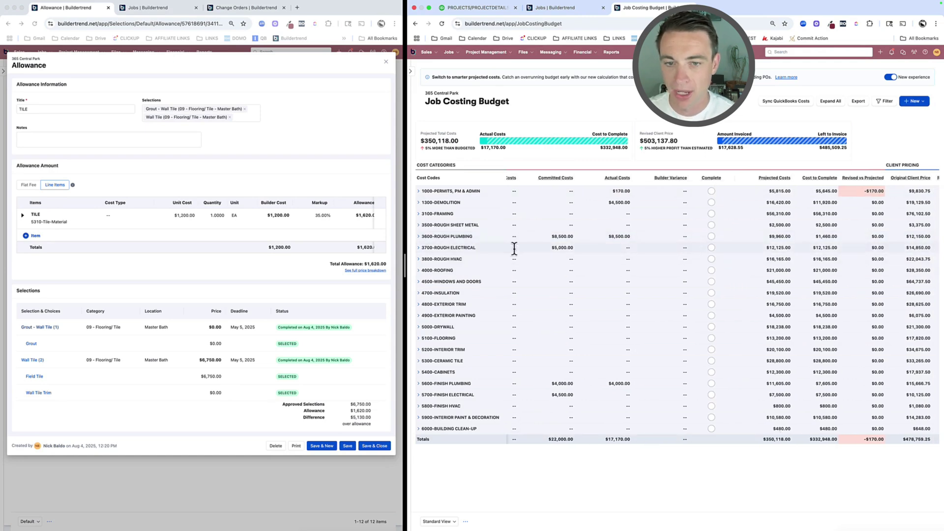
{"action": "scroll", "coordinate": [614, 244], "scroll_direction": "left", "scroll_amount": 6}
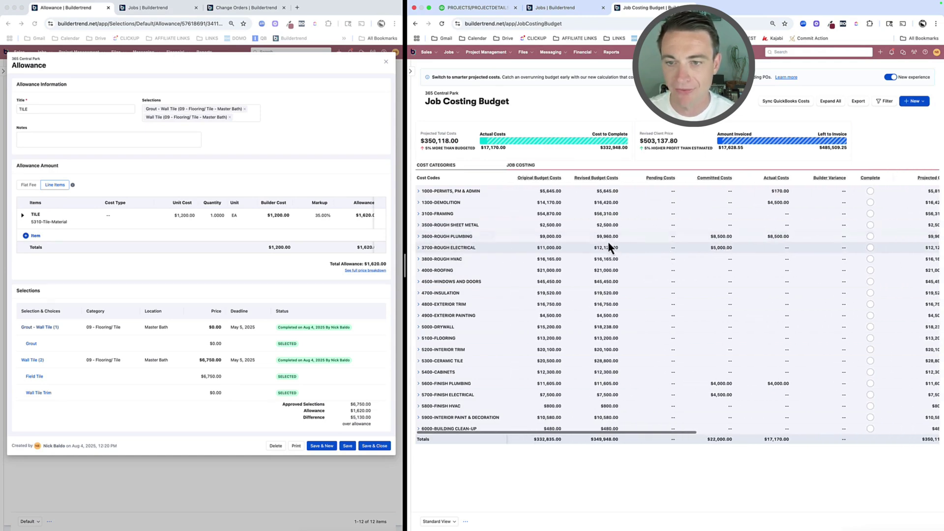
{"action": "left_click", "coordinate": [420, 237]}
{"action": "left_click", "coordinate": [424, 248]}
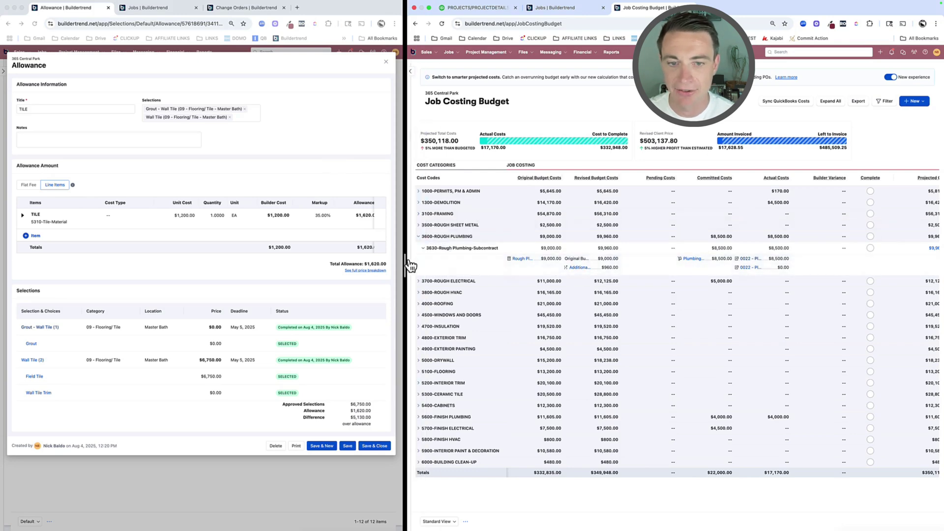
Widen the budget and scroll across to 3630's $8,500.00 committed and $1,460.00 to-complete figures
{"action": "left_click_drag", "start_coordinate": [405, 266], "coordinate": [347, 258]}
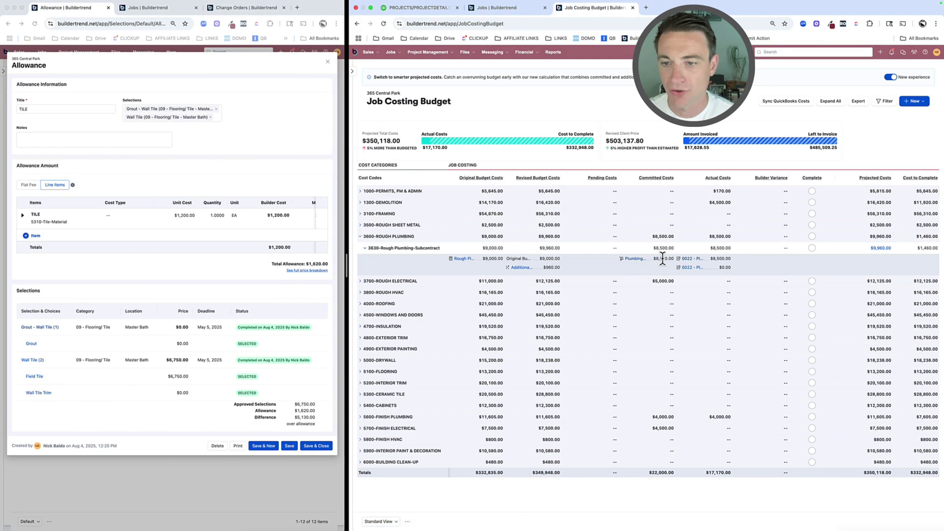
{"action": "scroll", "coordinate": [690, 265], "scroll_direction": "right", "scroll_amount": 2}
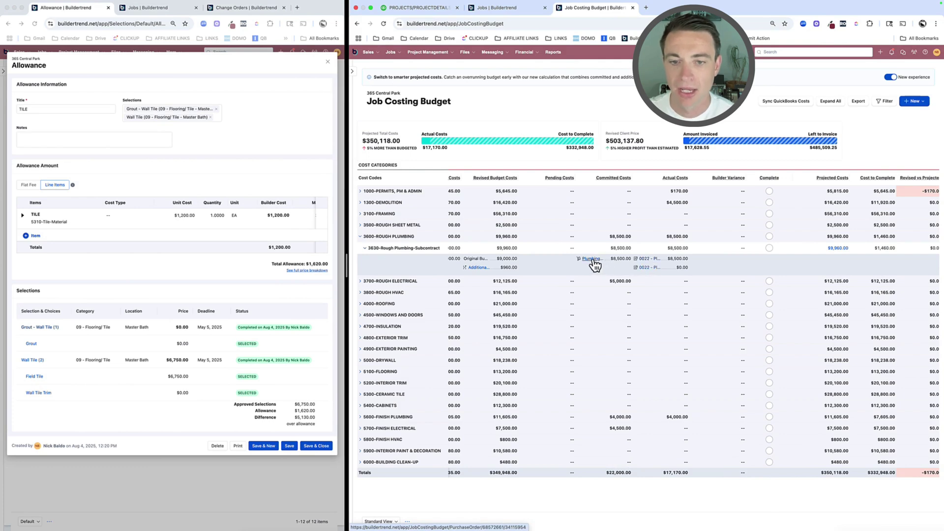
{"action": "scroll", "coordinate": [649, 254], "scroll_direction": "right", "scroll_amount": 2}
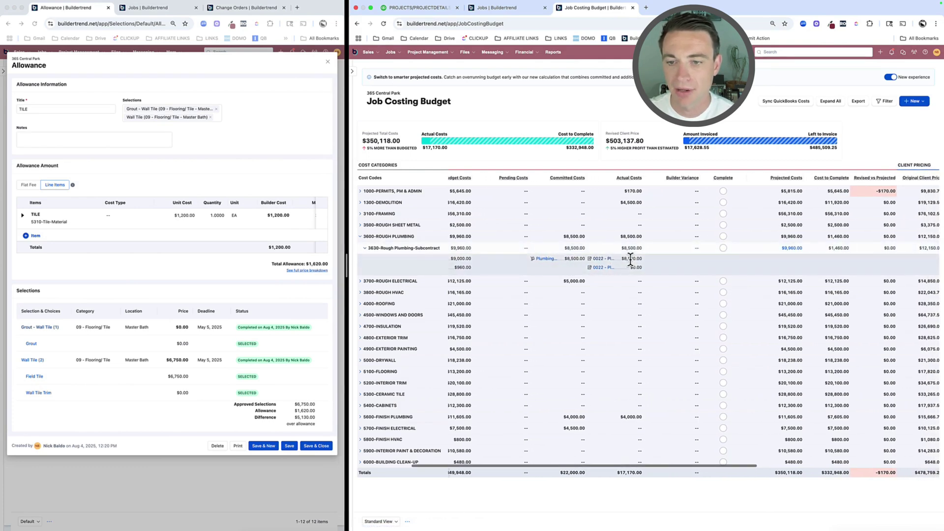
{"action": "scroll", "coordinate": [631, 261], "scroll_direction": "right", "scroll_amount": 1}
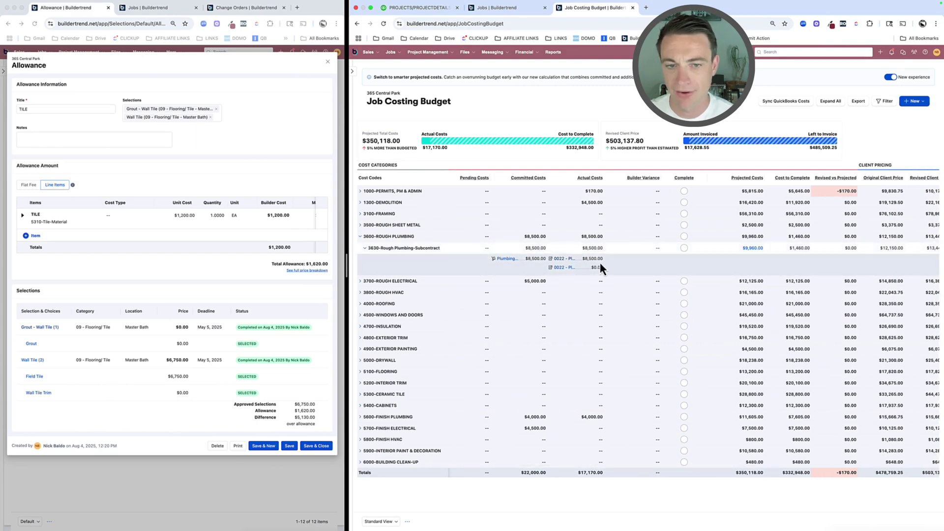
{"action": "scroll", "coordinate": [685, 261], "scroll_direction": "right", "scroll_amount": 1}
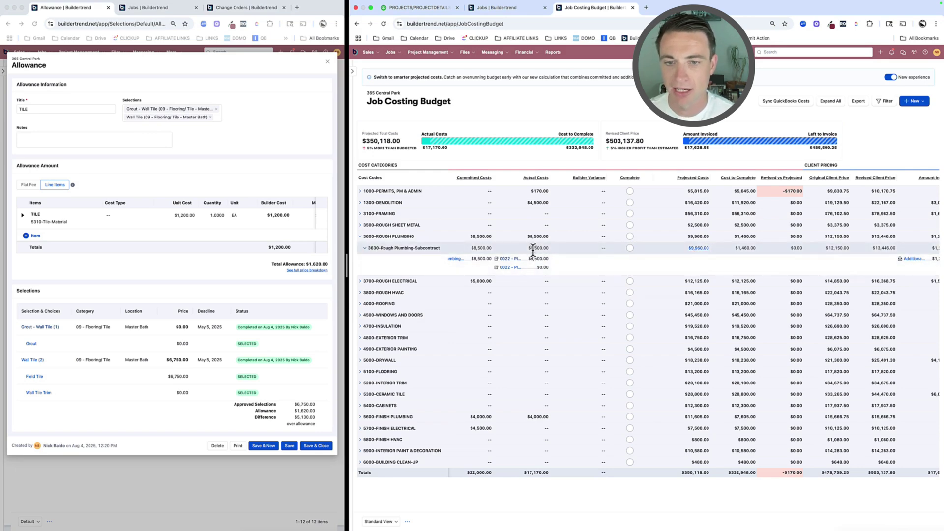
{"action": "scroll", "coordinate": [532, 248], "scroll_direction": "left", "scroll_amount": 5}
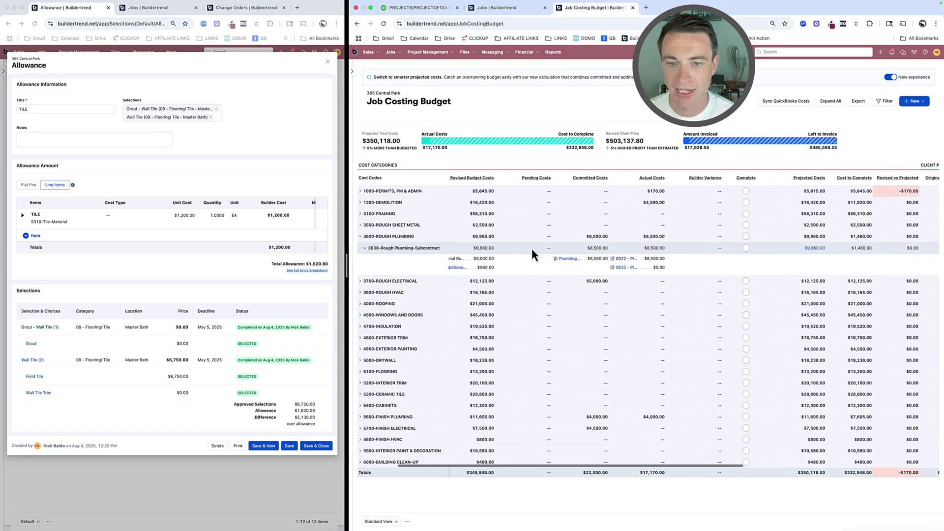
{"action": "scroll", "coordinate": [532, 249], "scroll_direction": "right", "scroll_amount": 3}
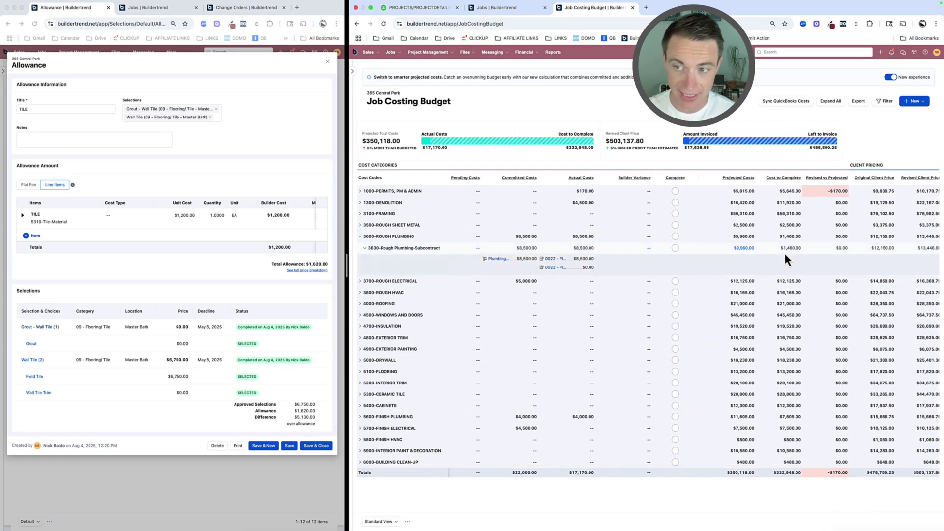
{"action": "scroll", "coordinate": [786, 257], "scroll_direction": "right", "scroll_amount": 3}
{"action": "scroll", "coordinate": [786, 252], "scroll_direction": "right", "scroll_amount": 1}
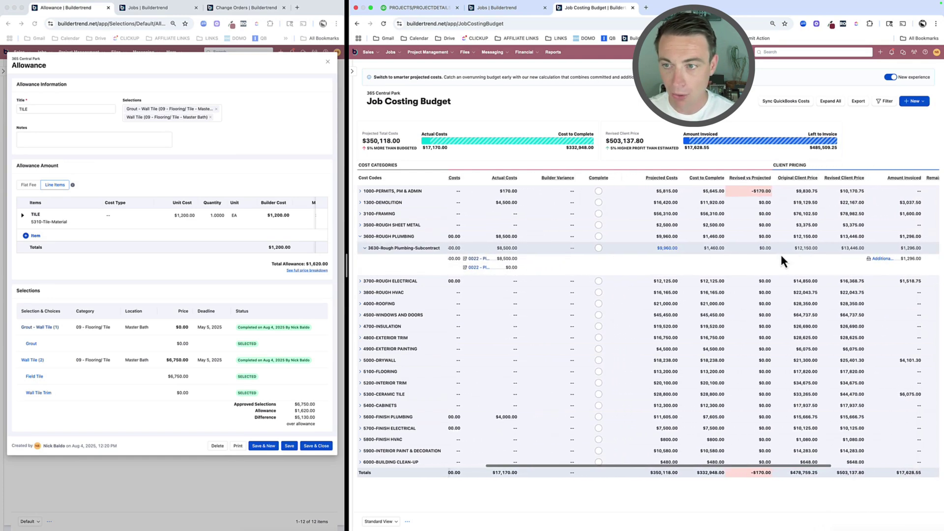
Mark 3600-Rough Plumbing complete, bringing its projected cost to $8,500.00 and the job total to $348,658.00
{"action": "left_click", "coordinate": [599, 248]}
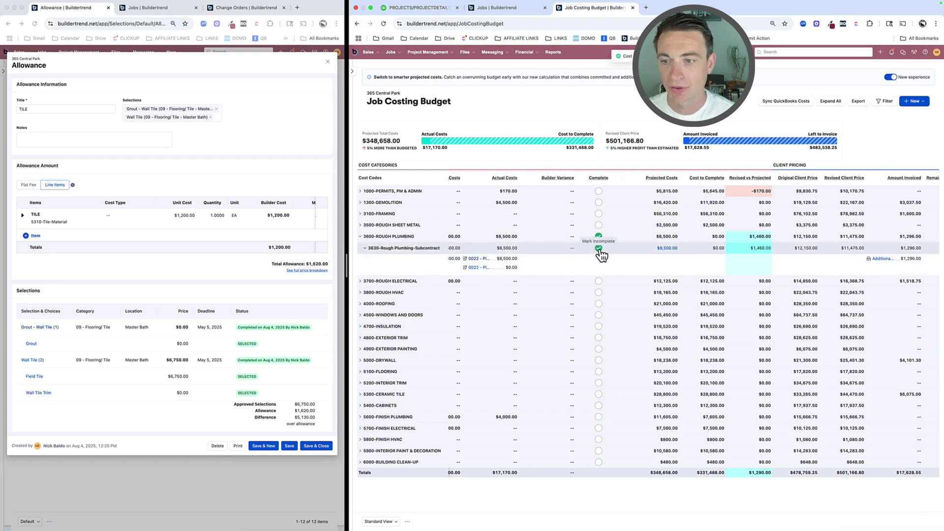
{"action": "scroll", "coordinate": [598, 249], "scroll_direction": "right", "scroll_amount": 5}
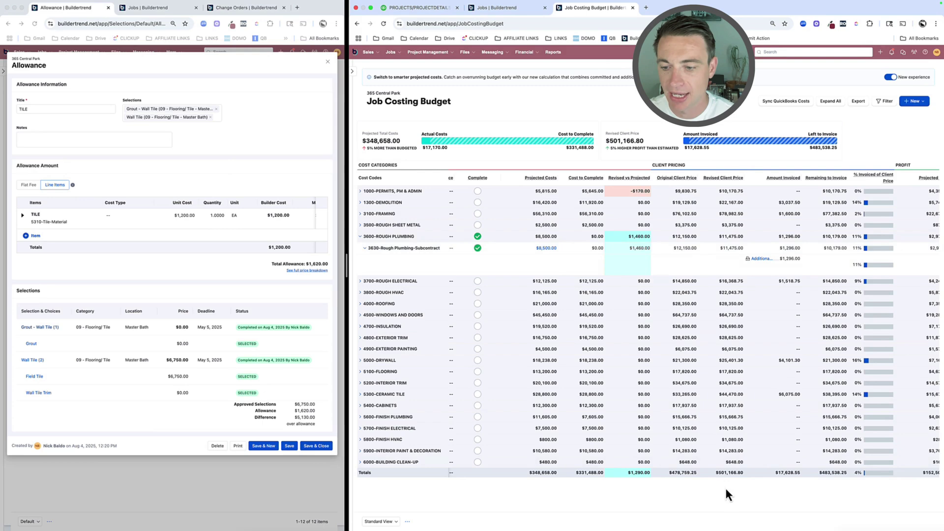
{"action": "left_click", "coordinate": [480, 240]}
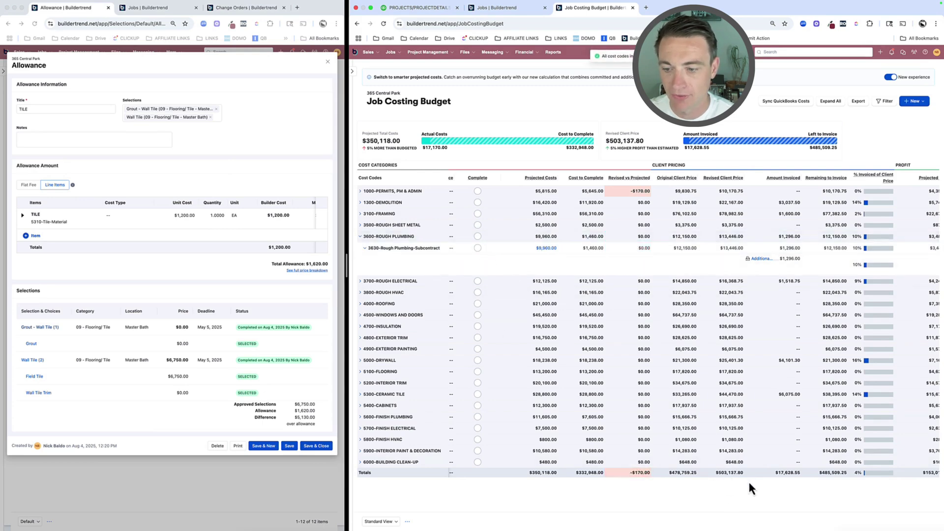
{"action": "left_click", "coordinate": [480, 240]}
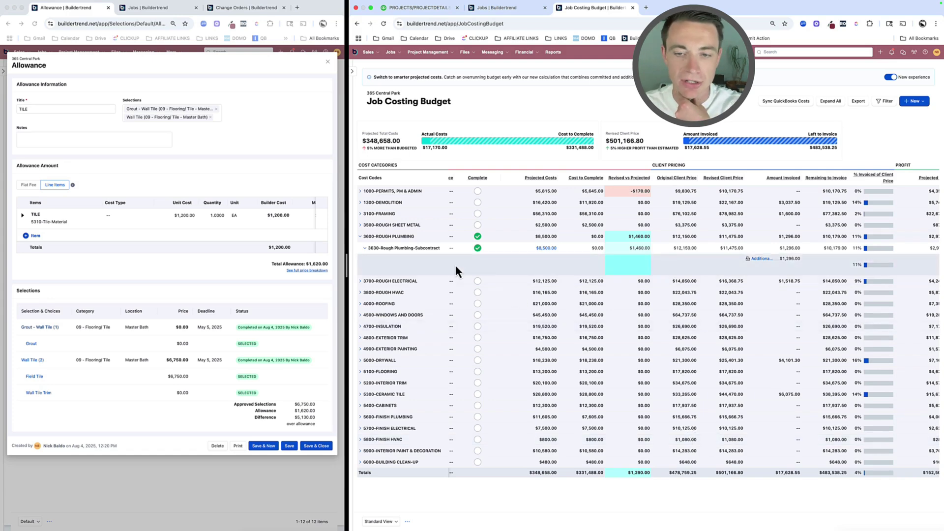
{"action": "scroll", "coordinate": [507, 250], "scroll_direction": "left", "scroll_amount": 3}
{"action": "scroll", "coordinate": [507, 250], "scroll_direction": "left", "scroll_amount": 1}
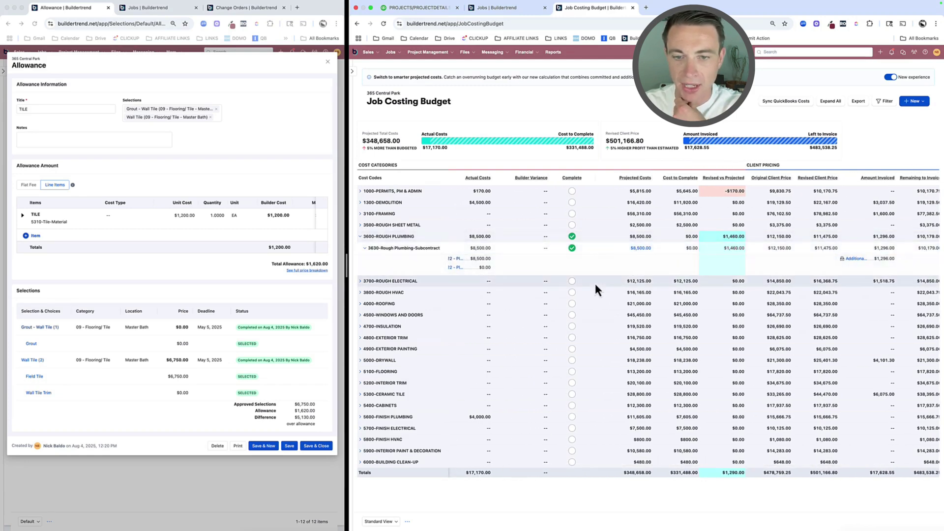
{"action": "scroll", "coordinate": [595, 283], "scroll_direction": "left", "scroll_amount": 4}
{"action": "scroll", "coordinate": [594, 282], "scroll_direction": "left", "scroll_amount": 2}
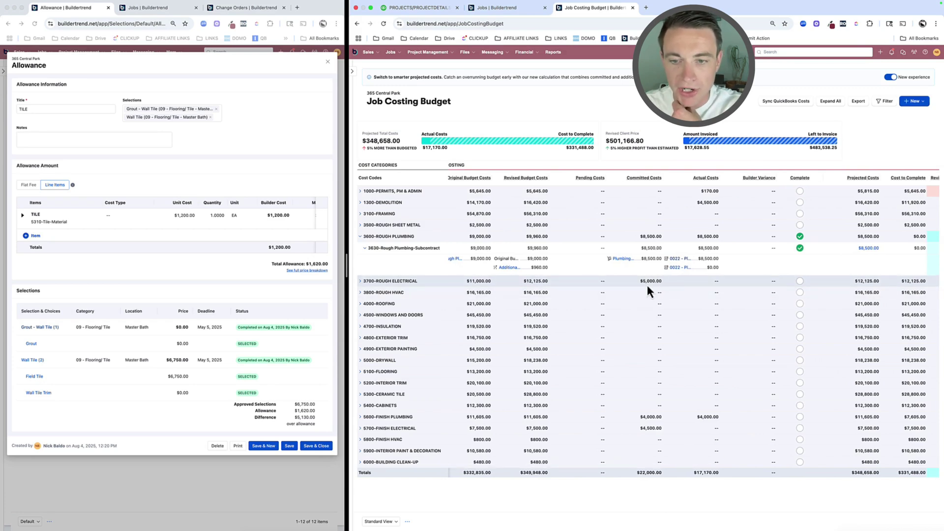
{"action": "scroll", "coordinate": [551, 286], "scroll_direction": "left", "scroll_amount": 1}
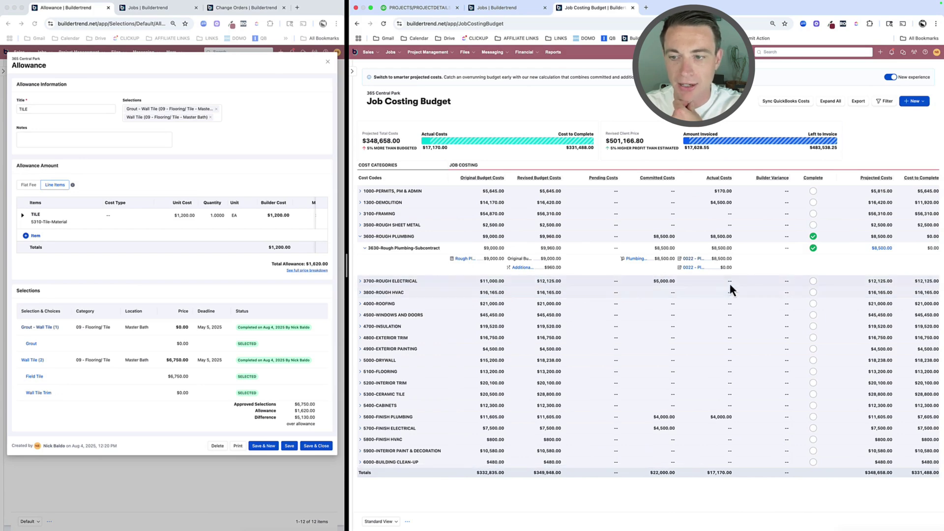
Dock the QuickBooks project beside the budget and expand 3700-Rough Electrical to its 3730 subcontract lines
{"action": "left_click", "coordinate": [432, 9]}
{"action": "left_click_drag", "start_coordinate": [433, 9], "coordinate": [209, 22]}
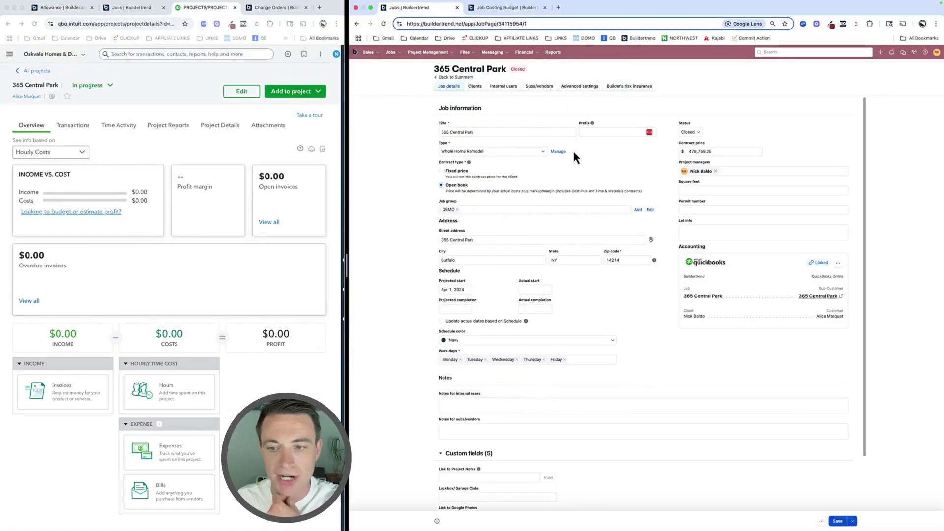
{"action": "left_click", "coordinate": [507, 8]}
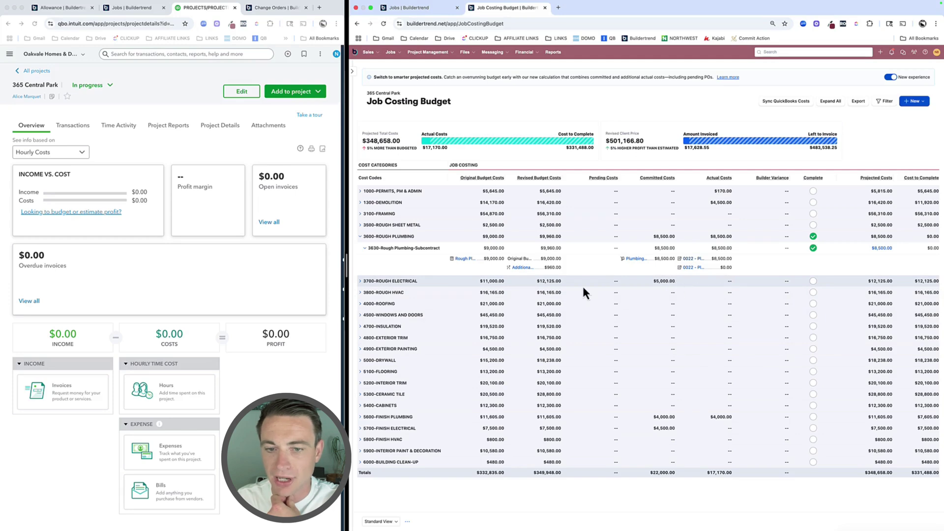
{"action": "left_click", "coordinate": [360, 282]}
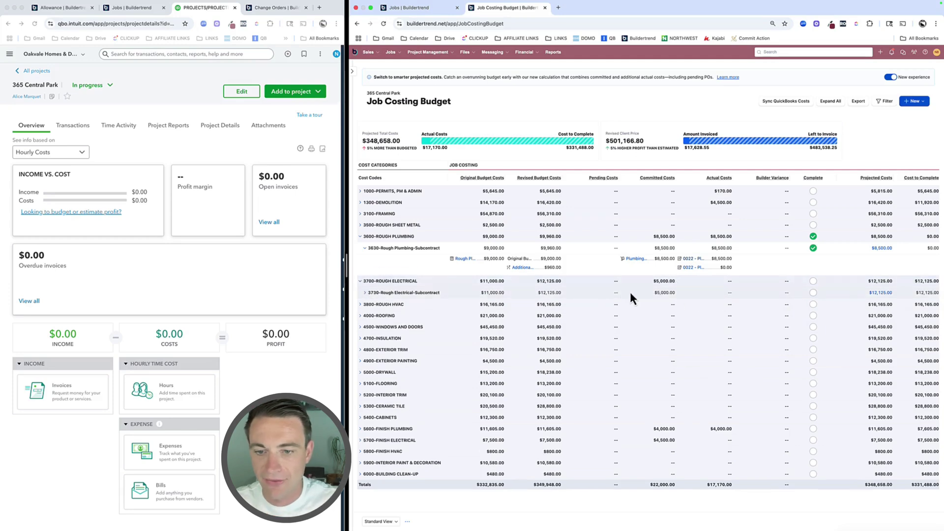
{"action": "left_click", "coordinate": [364, 295]}
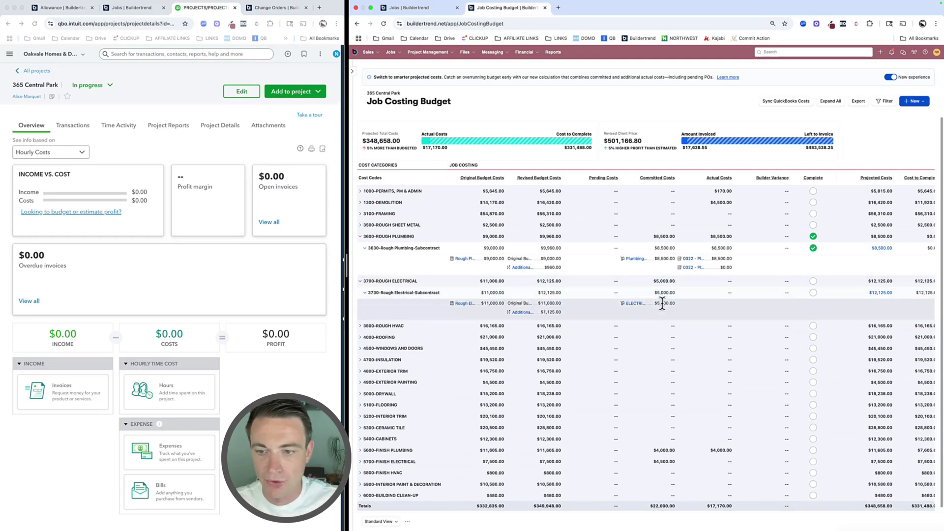
Create bill 0020 - ELECTRIC-1 for $9,500.00 from the electrical purchase order
{"action": "left_click", "coordinate": [634, 304], "text": "super"}
{"action": "left_click", "coordinate": [600, 8]}
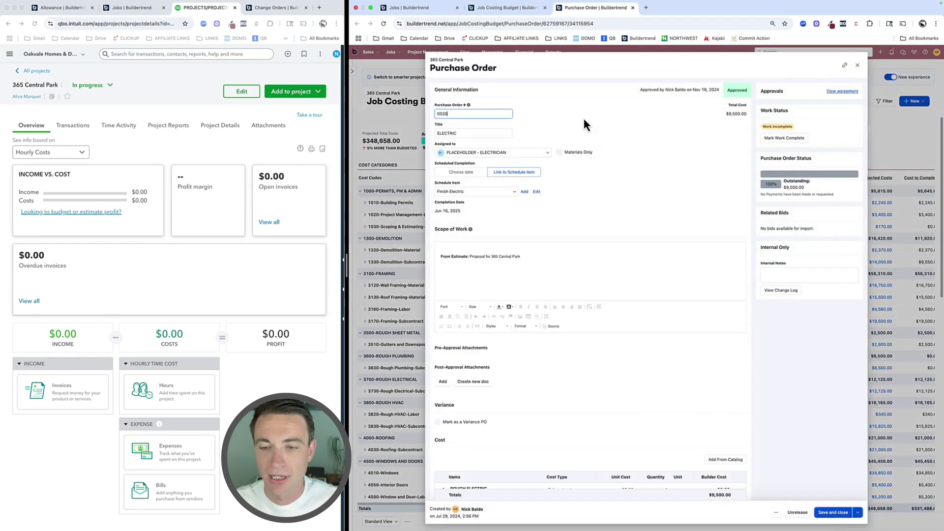
{"action": "scroll", "coordinate": [621, 242], "scroll_direction": "down", "scroll_amount": 5}
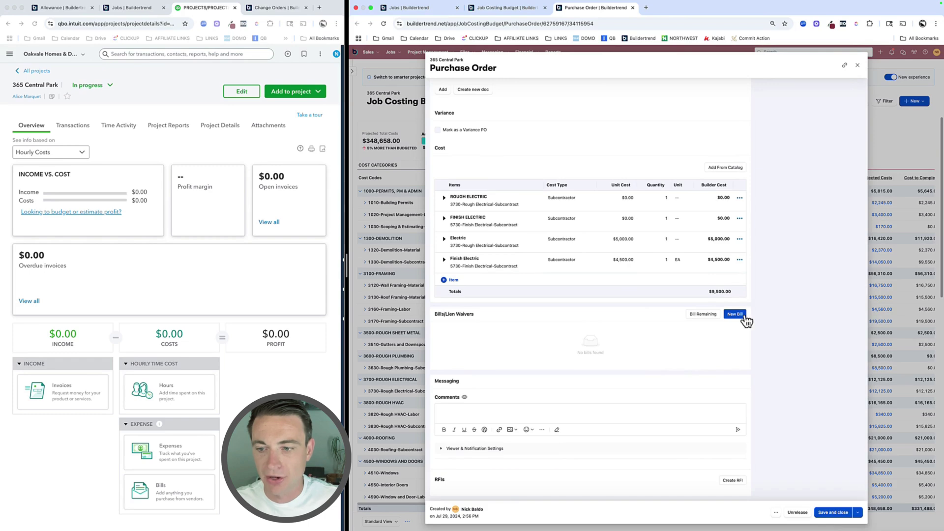
{"action": "left_click", "coordinate": [702, 316]}
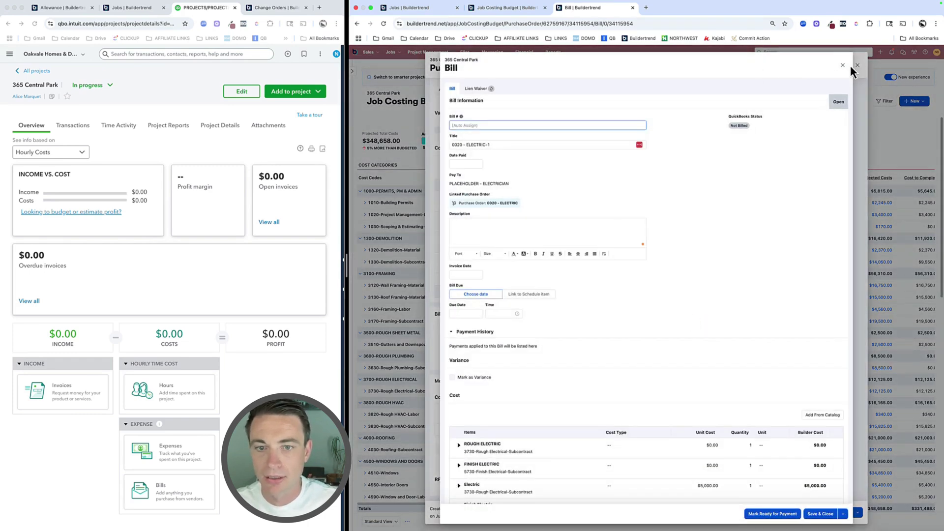
{"action": "scroll", "coordinate": [772, 172], "scroll_direction": "down", "scroll_amount": 3}
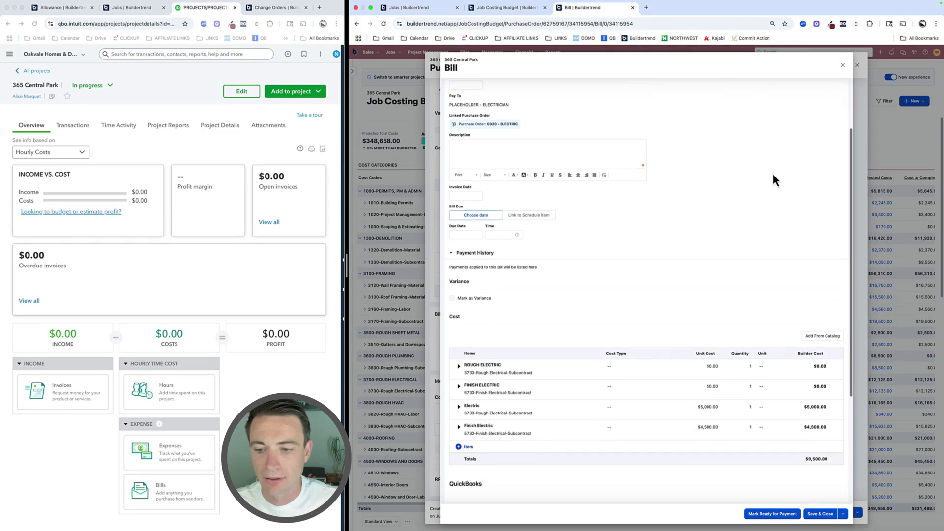
{"action": "scroll", "coordinate": [772, 171], "scroll_direction": "up", "scroll_amount": 3}
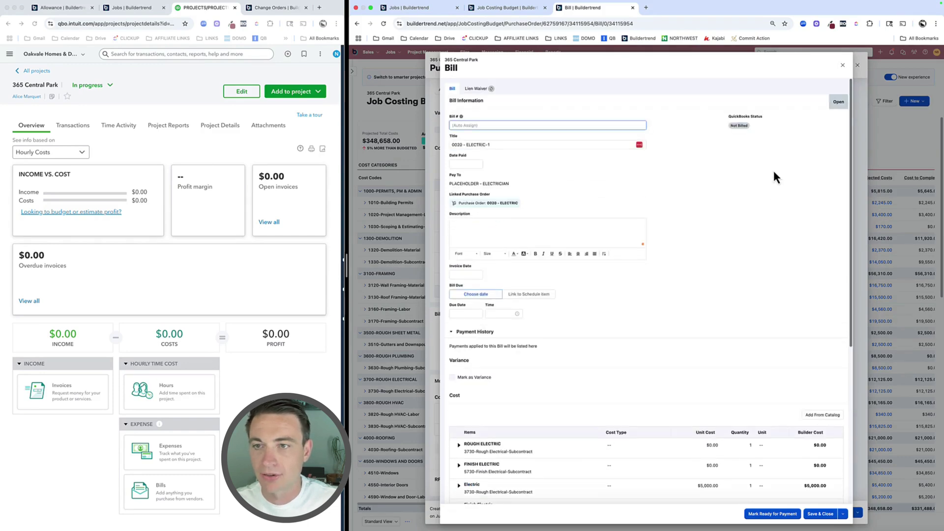
{"action": "left_click", "coordinate": [823, 515]}
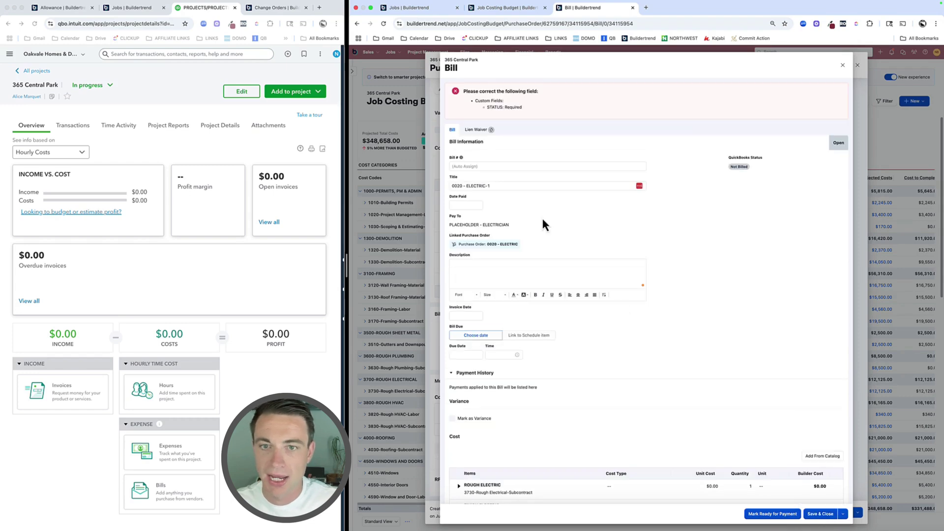
Set the bill's status to ACTUAL, save it, and reload the Job Costing Budget
{"action": "scroll", "coordinate": [541, 231], "scroll_direction": "down", "scroll_amount": 5}
{"action": "left_click", "coordinate": [499, 482]}
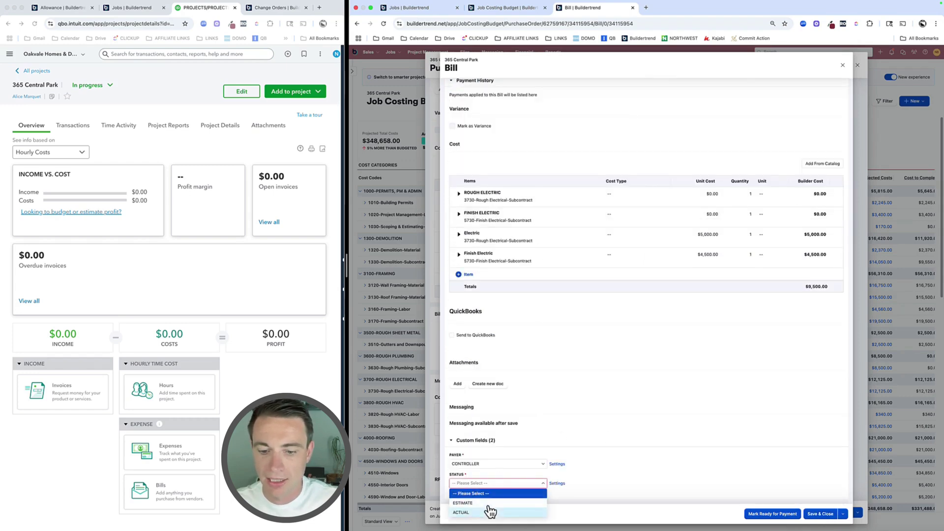
{"action": "left_click", "coordinate": [519, 514]}
{"action": "left_click", "coordinate": [824, 514]}
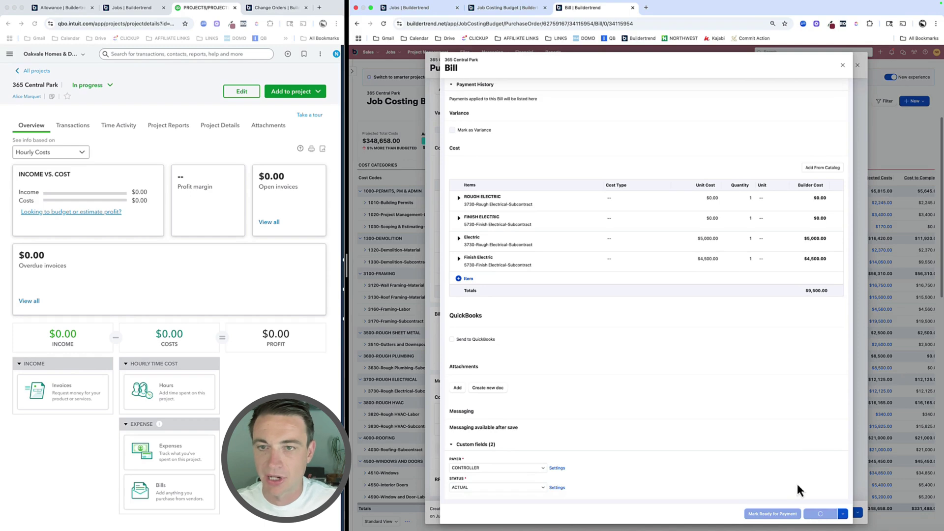
{"action": "left_click", "coordinate": [504, 7]}
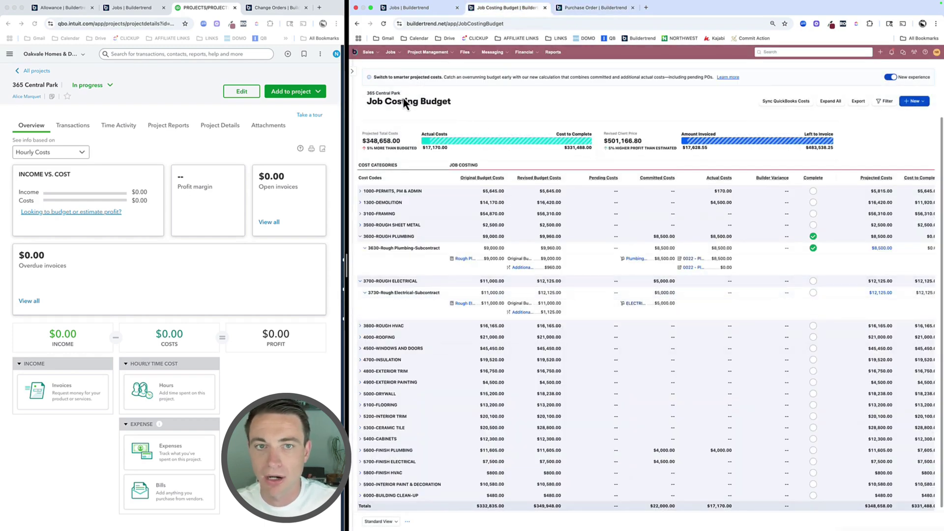
{"action": "left_click", "coordinate": [384, 24]}
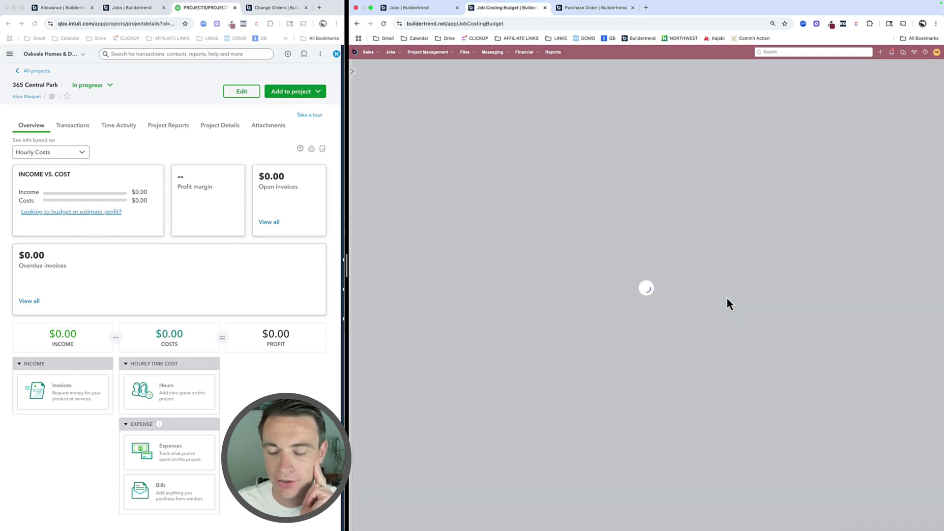
{"action": "scroll", "coordinate": [722, 319], "scroll_direction": "down", "scroll_amount": 3}
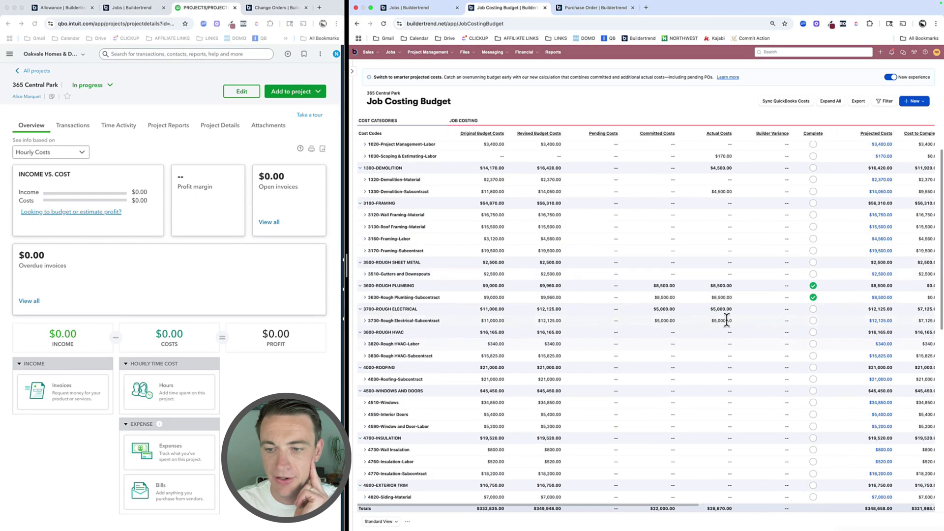
{"action": "scroll", "coordinate": [724, 320], "scroll_direction": "right", "scroll_amount": 5}
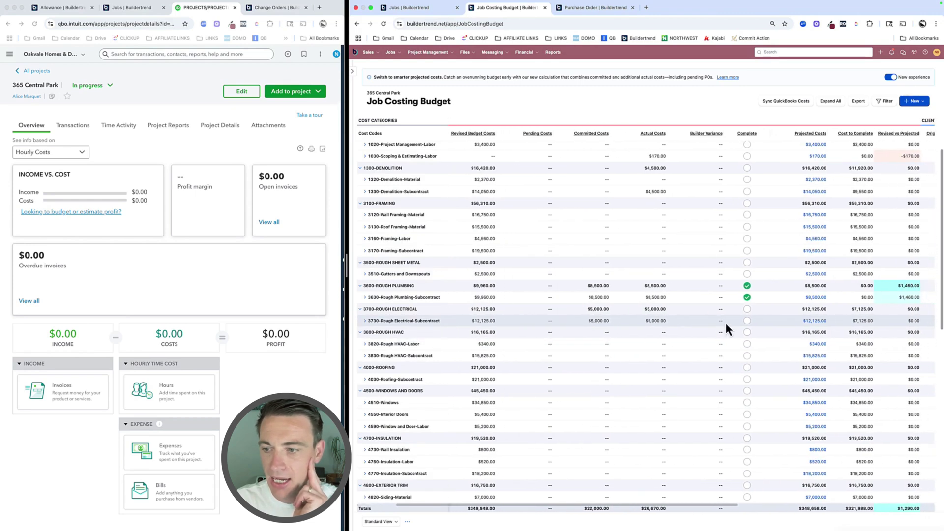
{"action": "scroll", "coordinate": [708, 327], "scroll_direction": "left", "scroll_amount": 5}
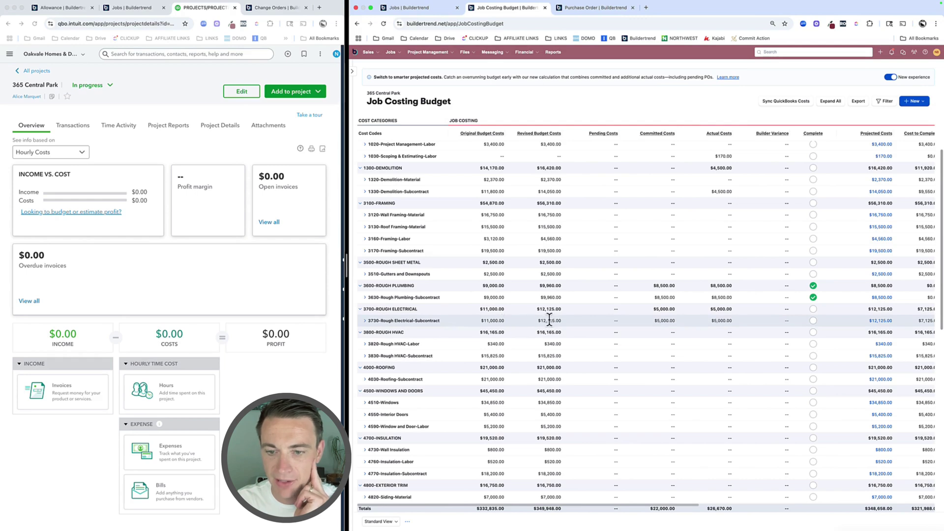
{"action": "scroll", "coordinate": [753, 319], "scroll_direction": "right", "scroll_amount": 5}
{"action": "scroll", "coordinate": [689, 329], "scroll_direction": "right", "scroll_amount": 1}
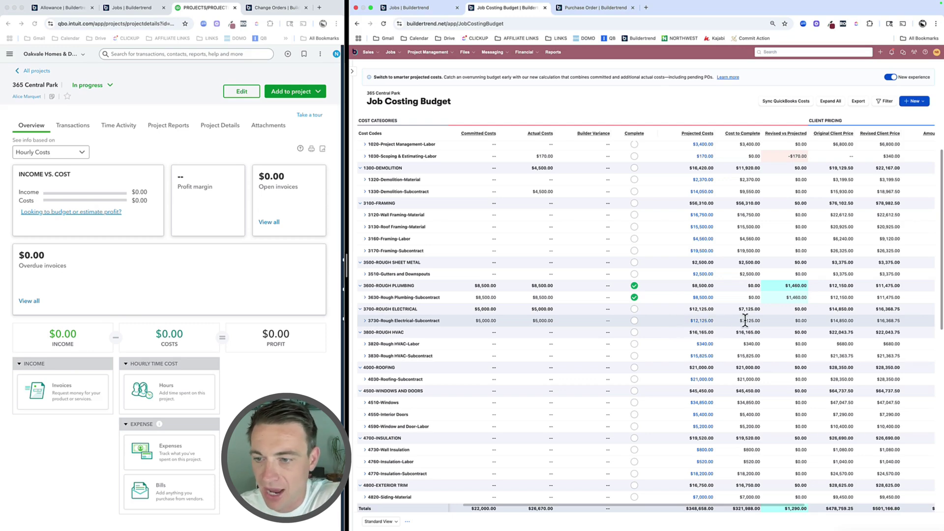
{"action": "left_click", "coordinate": [635, 322]}
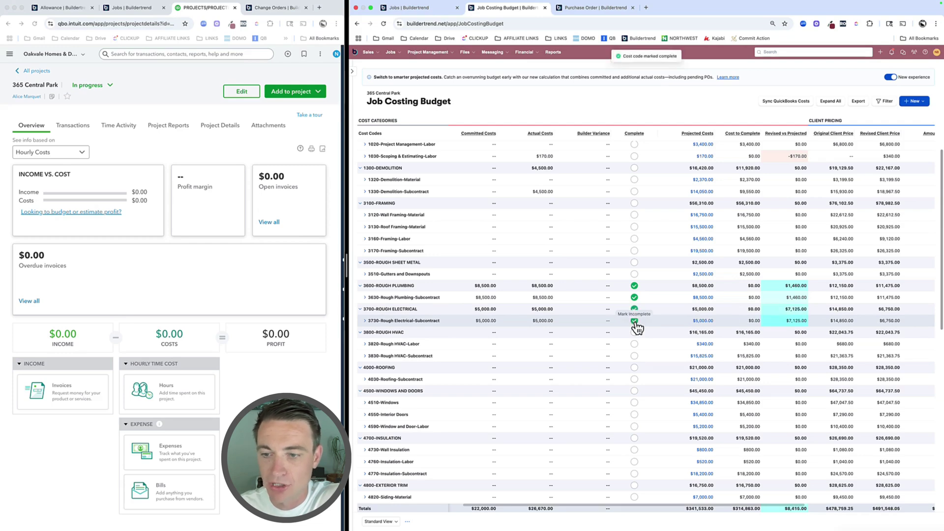
{"action": "left_click", "coordinate": [636, 323]}
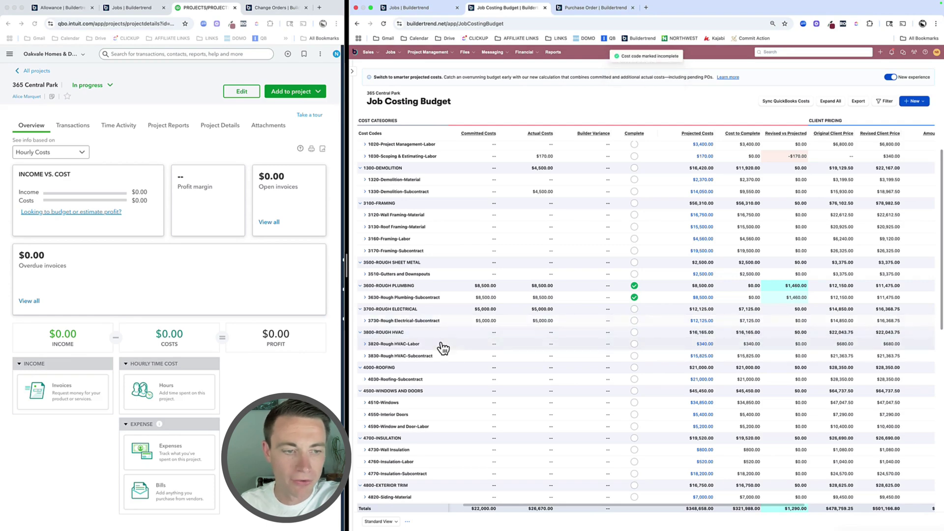
Start a new QuickBooks project expense with 3730-Rough Electrical-Subcontract as the line item
{"action": "left_click", "coordinate": [305, 91]}
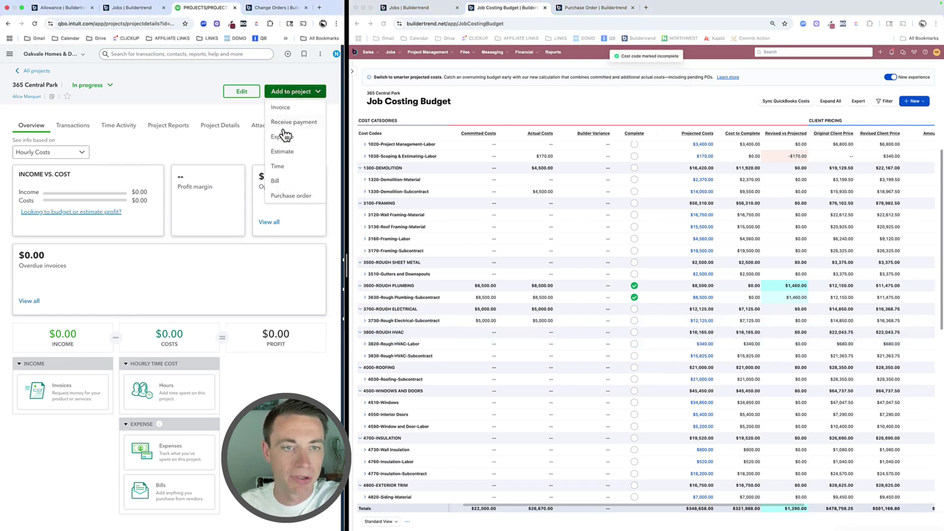
{"action": "left_click", "coordinate": [283, 137]}
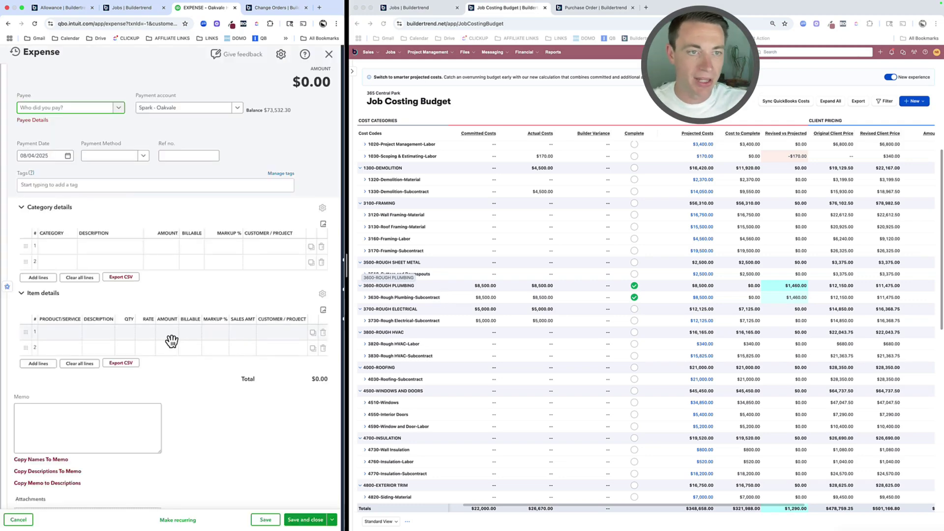
{"action": "left_click", "coordinate": [63, 338]}
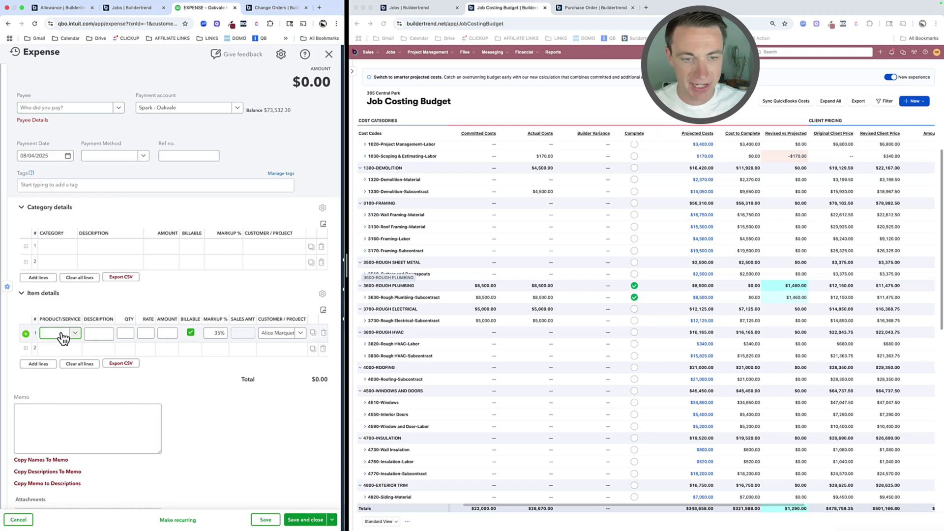
{"action": "left_click_drag", "start_coordinate": [346, 268], "coordinate": [435, 272]}
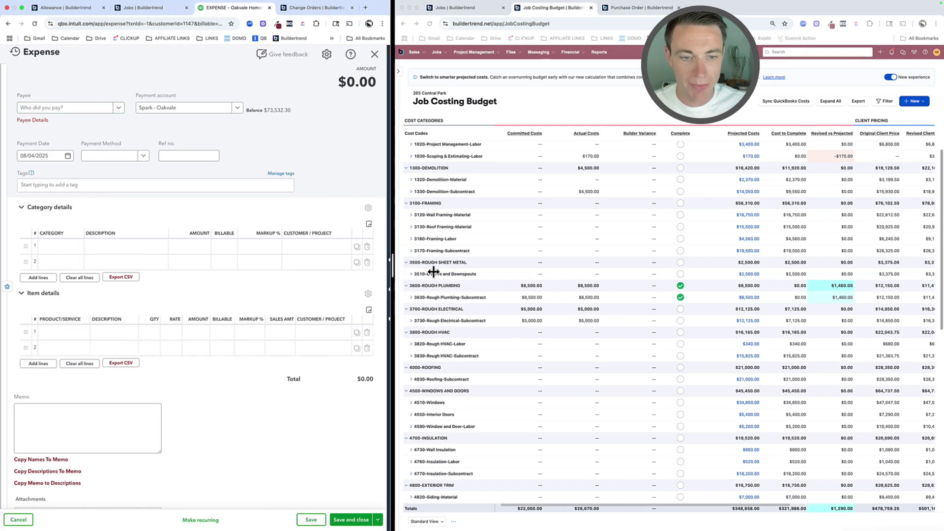
{"action": "left_click", "coordinate": [77, 309]}
{"action": "type", "text": "rough elec"}
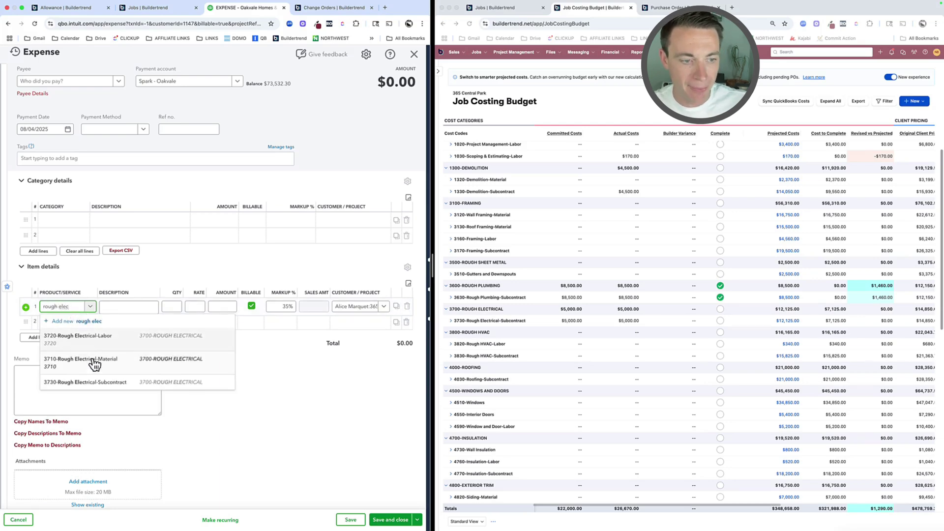
{"action": "left_click", "coordinate": [116, 392]}
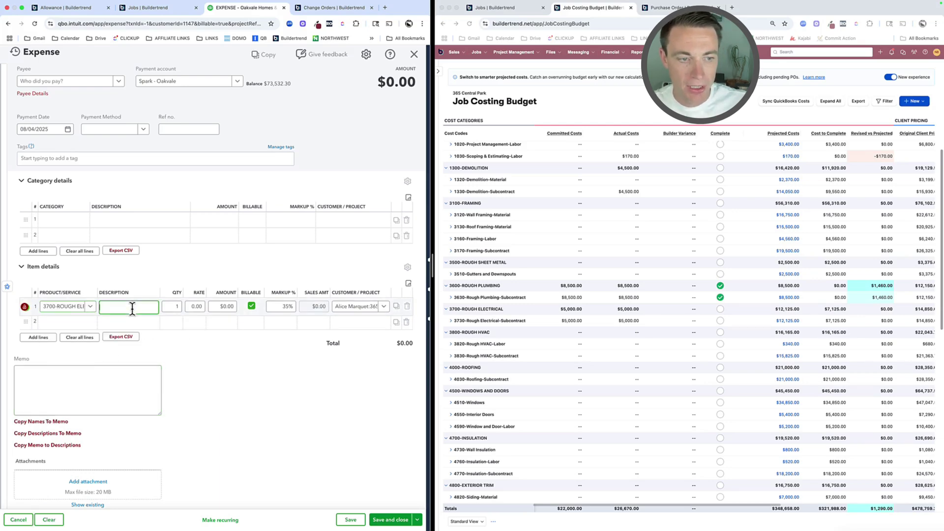
Enter an 8,000 rate on the line and save the $8,000.00 expense
{"action": "left_click", "coordinate": [203, 306]}
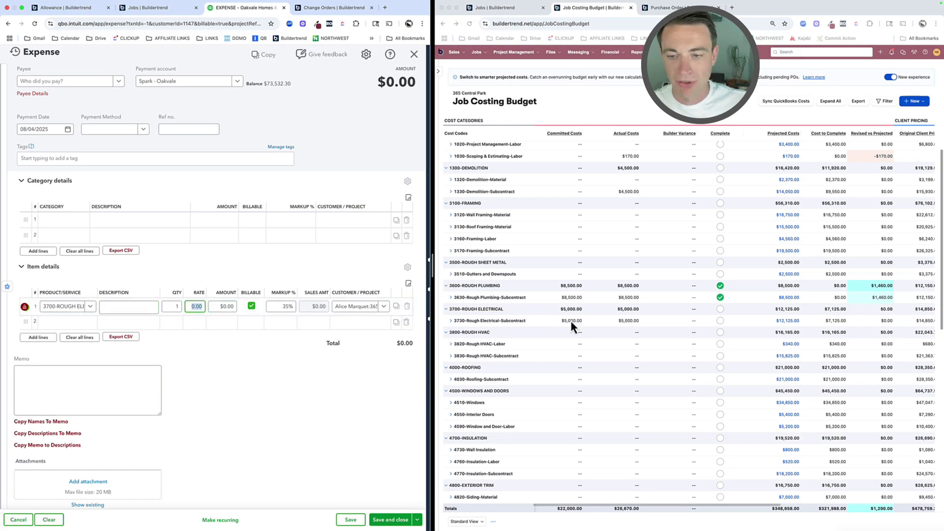
{"action": "type", "text": "8,00"}
{"action": "type", "text": "0"}
{"action": "key", "text": "Tab"}
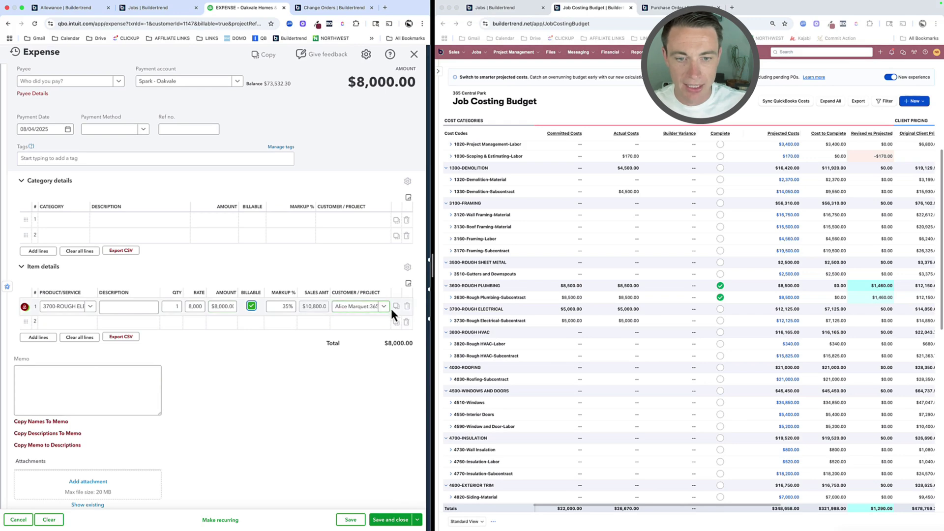
{"action": "left_click", "coordinate": [388, 312]}
{"action": "left_click", "coordinate": [286, 490]}
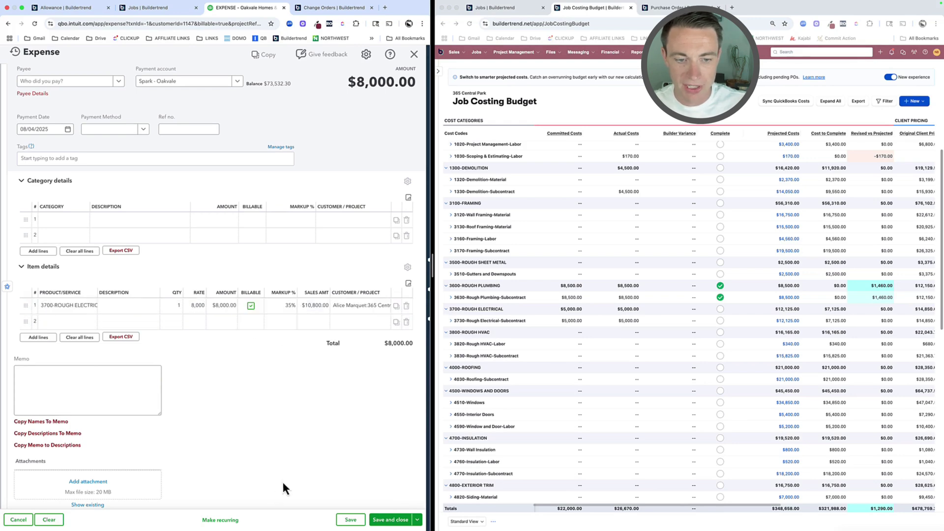
{"action": "left_click", "coordinate": [351, 520]}
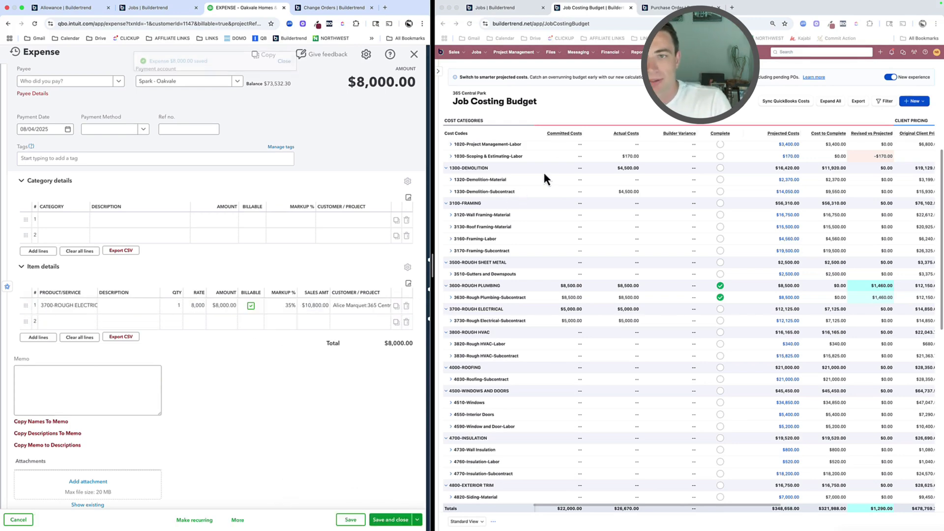
{"action": "left_click", "coordinate": [559, 104]}
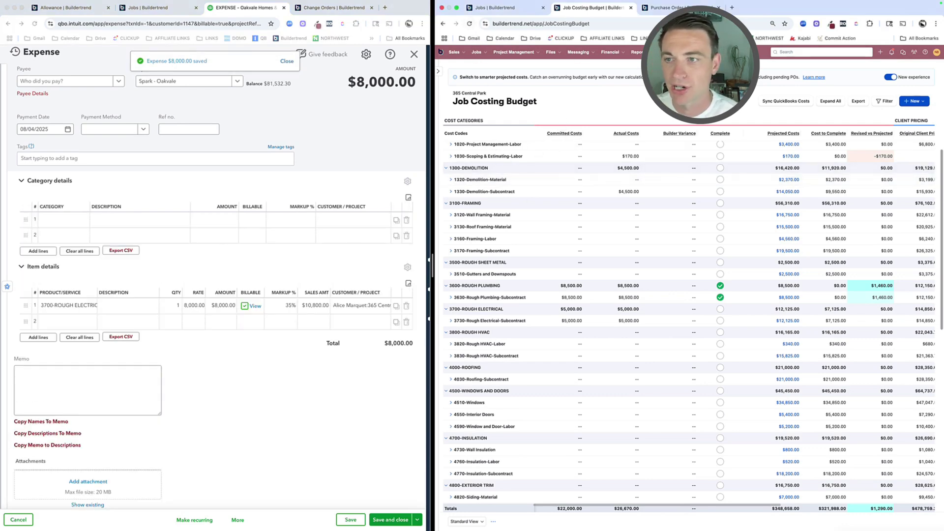
Sync QuickBooks costs and expand 3700 and 3730 to reveal the $8,000.00 Expense line
{"action": "left_click", "coordinate": [765, 102]}
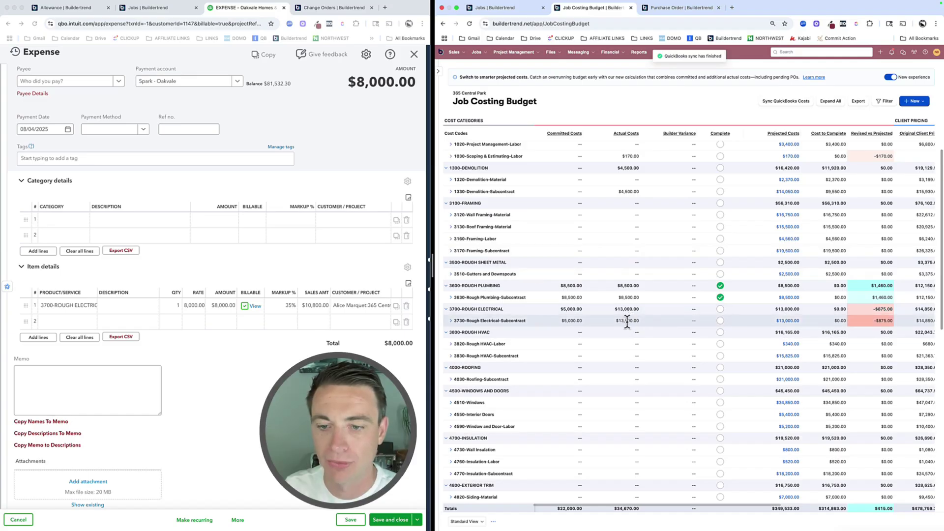
{"action": "left_click_drag", "start_coordinate": [628, 320], "coordinate": [451, 322]}
{"action": "left_click", "coordinate": [451, 321]}
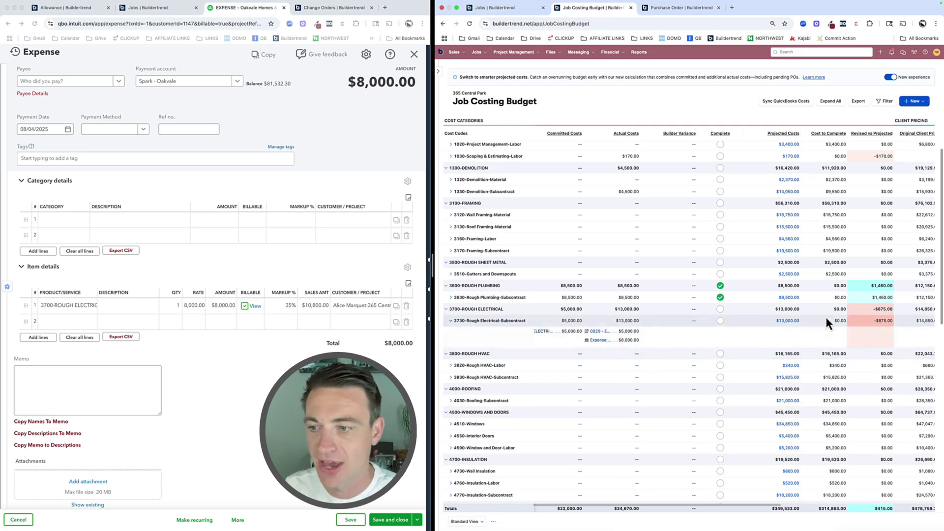
{"action": "scroll", "coordinate": [824, 321], "scroll_direction": "right", "scroll_amount": 2}
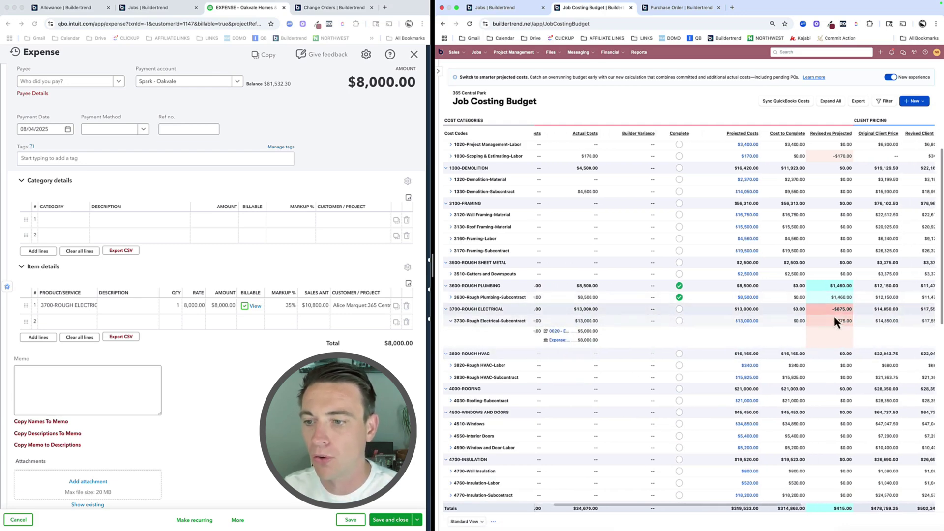
{"action": "scroll", "coordinate": [767, 325], "scroll_direction": "left", "scroll_amount": 1}
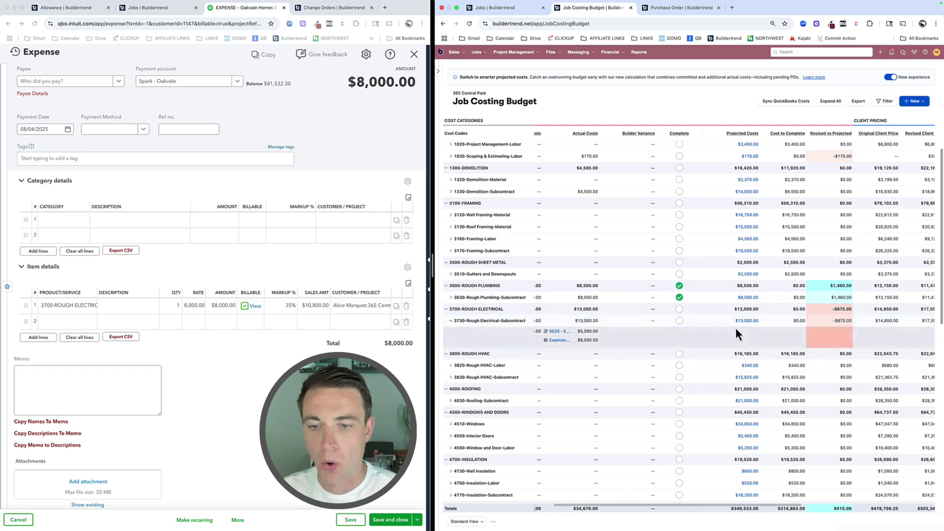
{"action": "left_click", "coordinate": [837, 105]}
{"action": "left_click", "coordinate": [837, 106]}
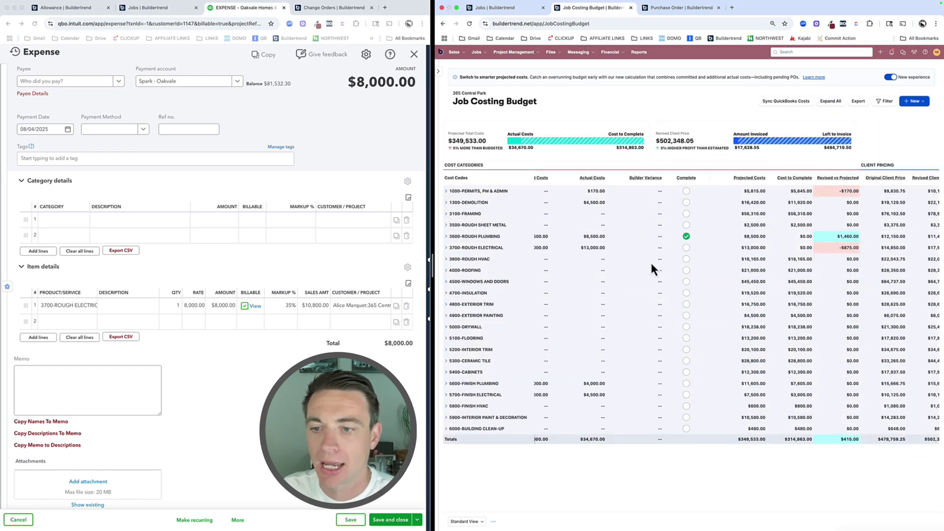
{"action": "left_click", "coordinate": [447, 249]}
{"action": "left_click_drag", "start_coordinate": [432, 270], "coordinate": [296, 270]}
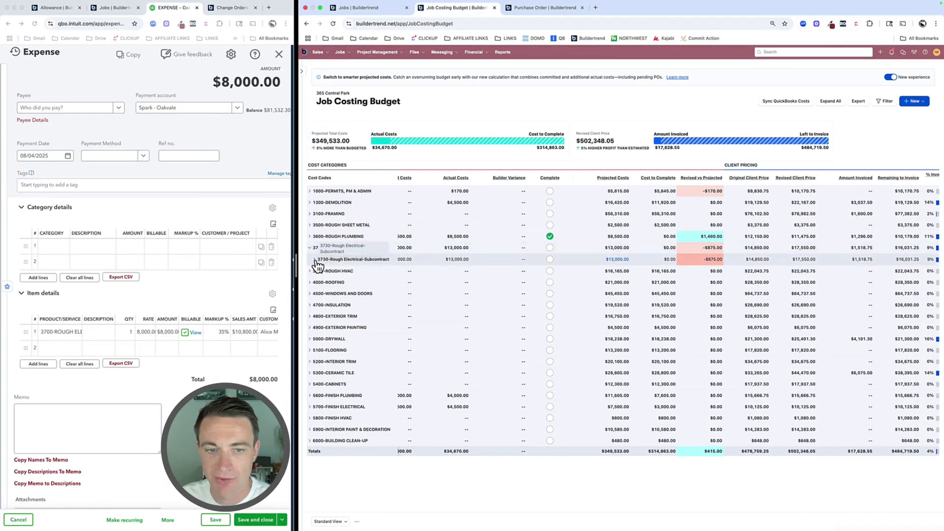
{"action": "left_click", "coordinate": [319, 261]}
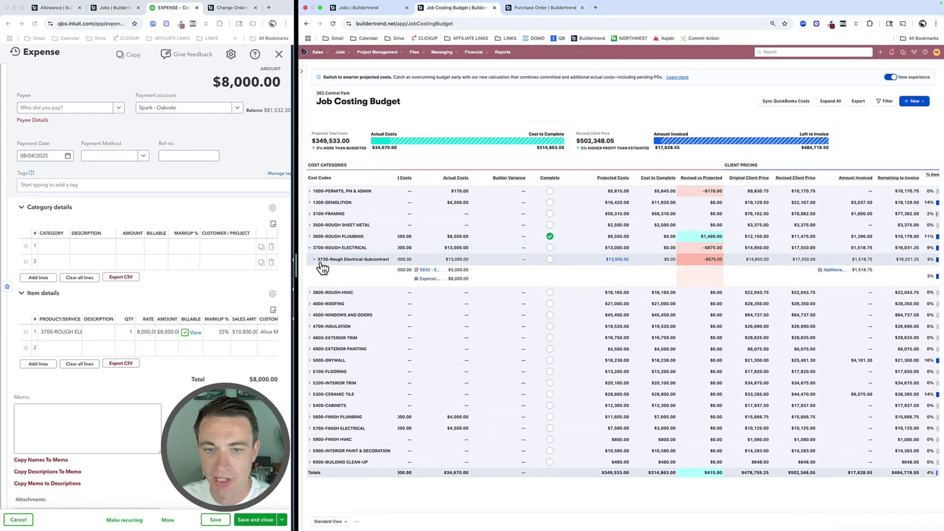
Open 3730's projected cost details and the linked synced 0020 rough electrical expense
{"action": "left_click", "coordinate": [617, 260]}
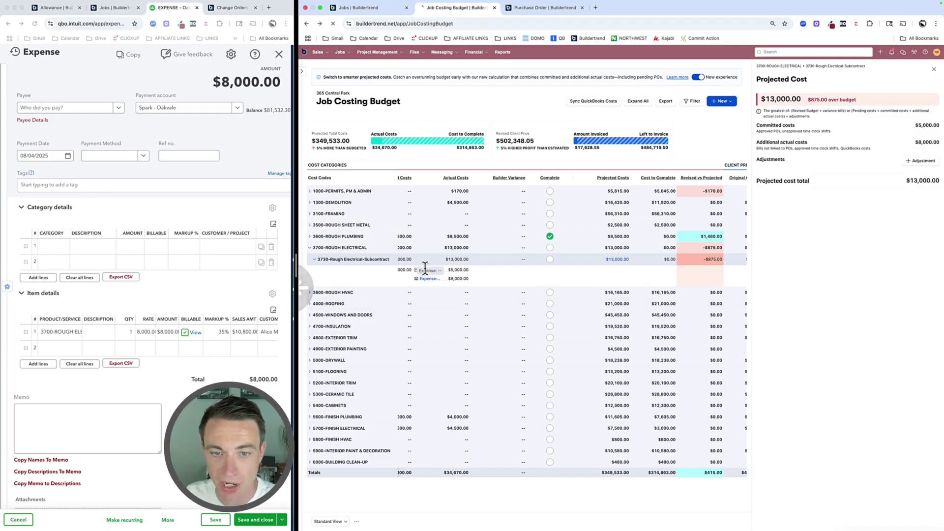
{"action": "left_click", "coordinate": [422, 270]}
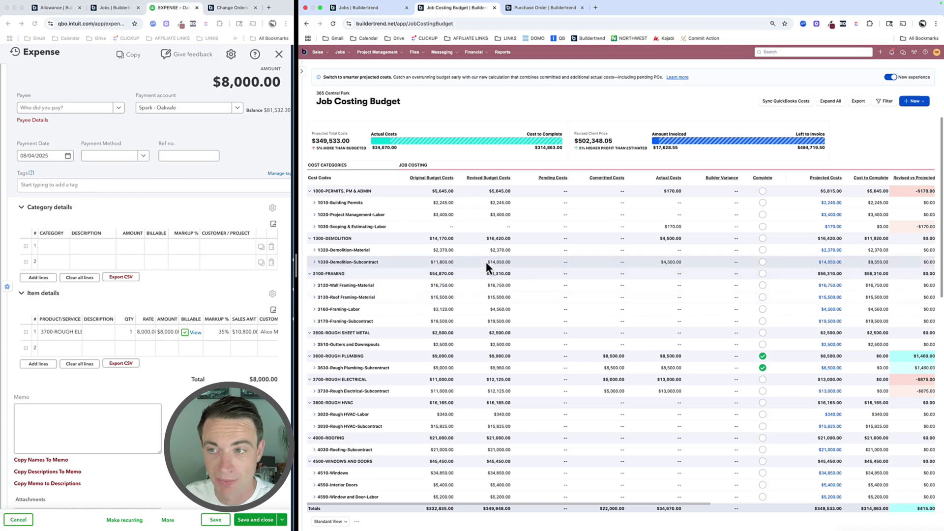
Expand 3700-Rough Electrical and mark the 3730 subcontract line complete at $13,000.00 projected
{"action": "scroll", "coordinate": [485, 267], "scroll_direction": "down", "scroll_amount": 5}
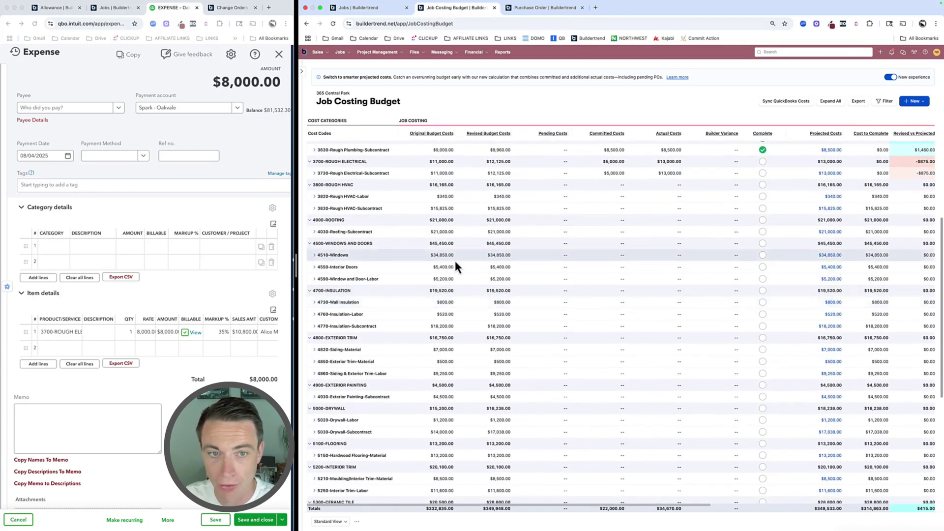
{"action": "scroll", "coordinate": [422, 276], "scroll_direction": "up", "scroll_amount": 3}
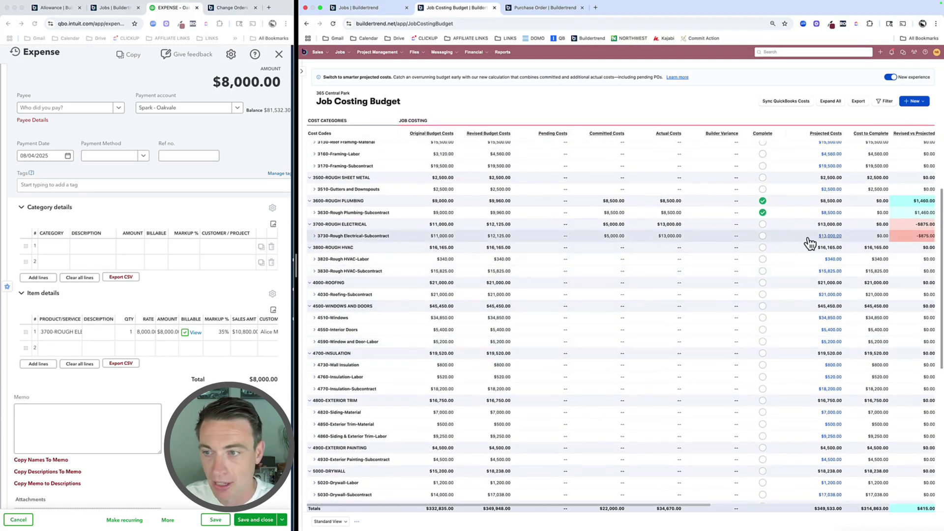
{"action": "scroll", "coordinate": [826, 241], "scroll_direction": "right", "scroll_amount": 5}
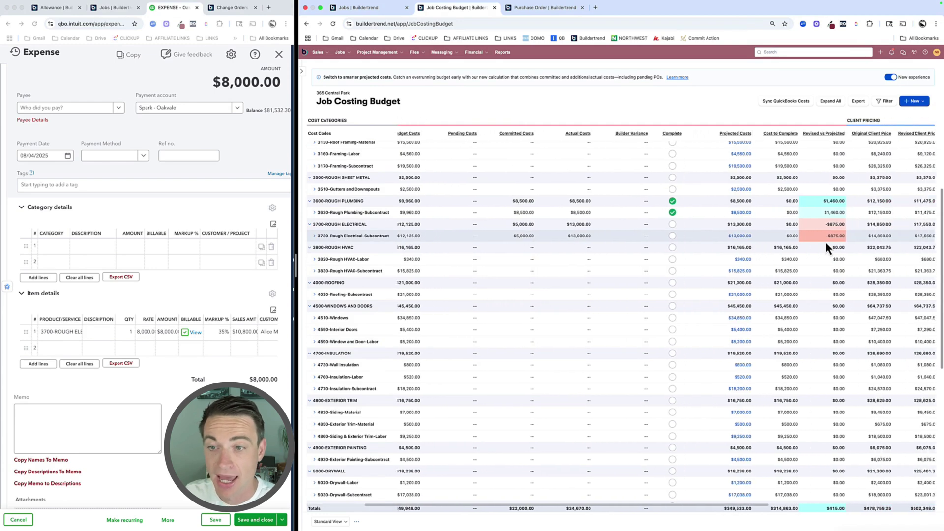
{"action": "left_click", "coordinate": [834, 103]}
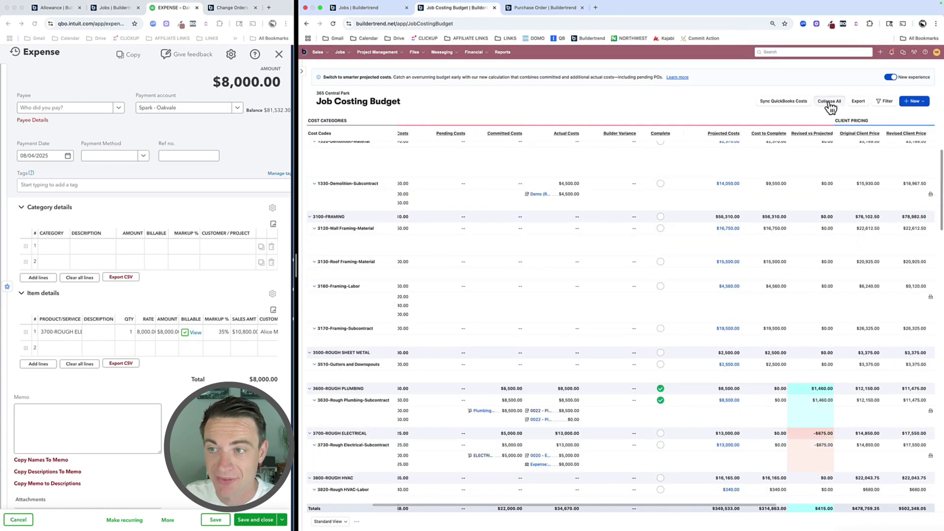
{"action": "left_click", "coordinate": [830, 102]}
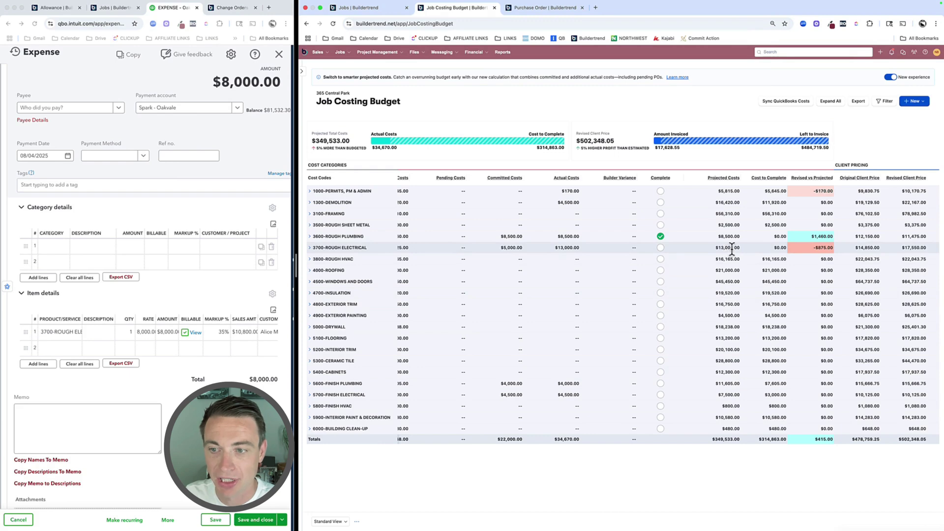
{"action": "left_click", "coordinate": [310, 247]}
{"action": "left_click", "coordinate": [314, 259]}
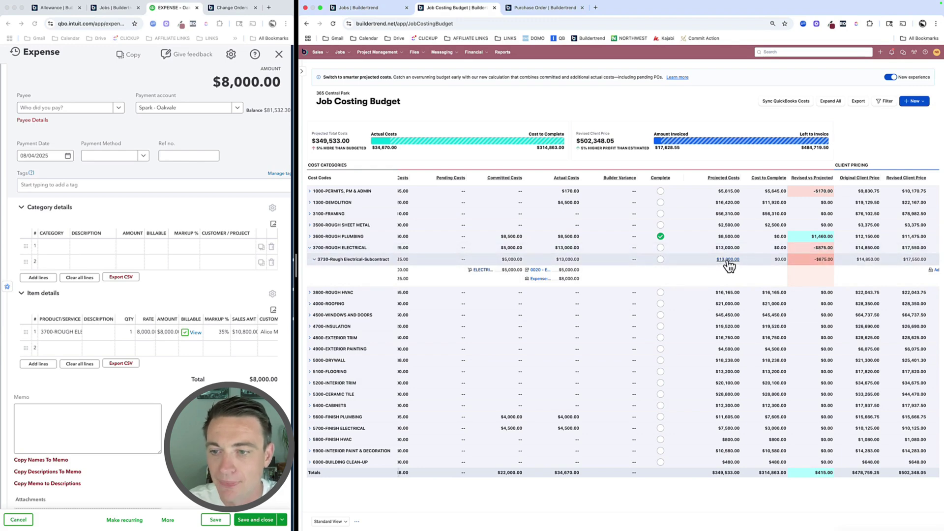
{"action": "left_click", "coordinate": [664, 261]}
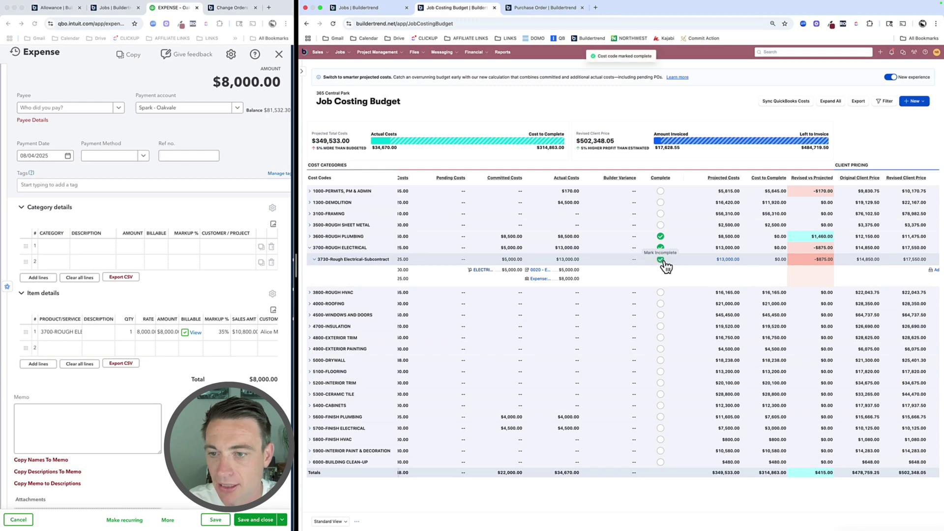
Add a $400 'Fancy switches' adjustment to 3730-Rough Electrical-Subcontract's projected cost, raising it to $13,400.00
{"action": "left_click", "coordinate": [728, 260]}
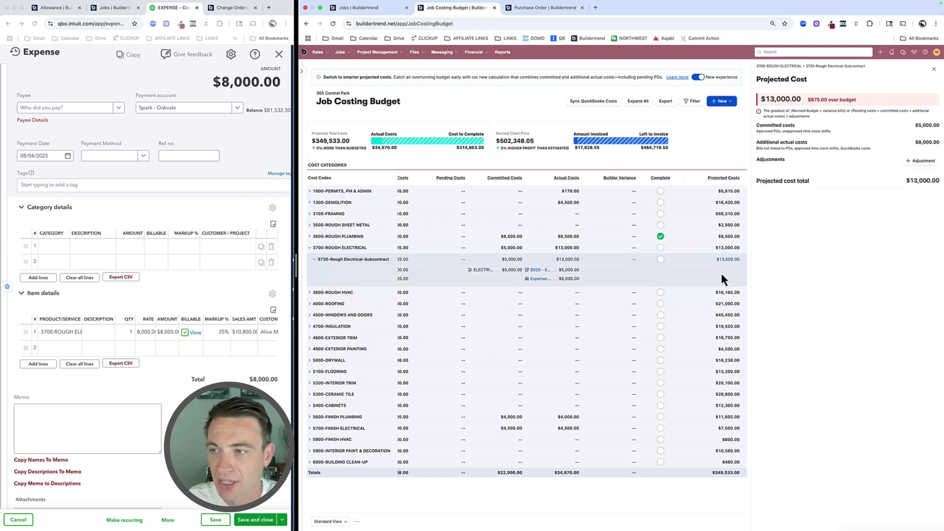
{"action": "left_click", "coordinate": [913, 164]}
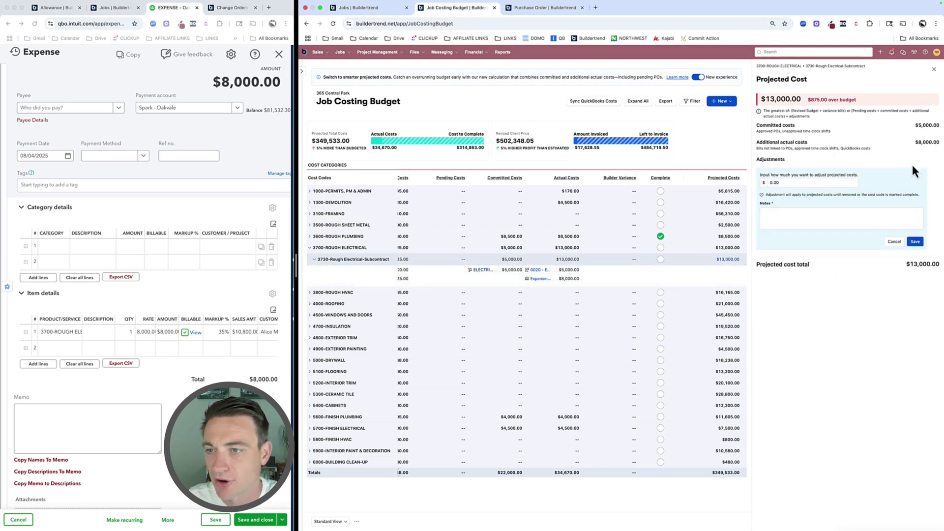
{"action": "left_click", "coordinate": [806, 183]}
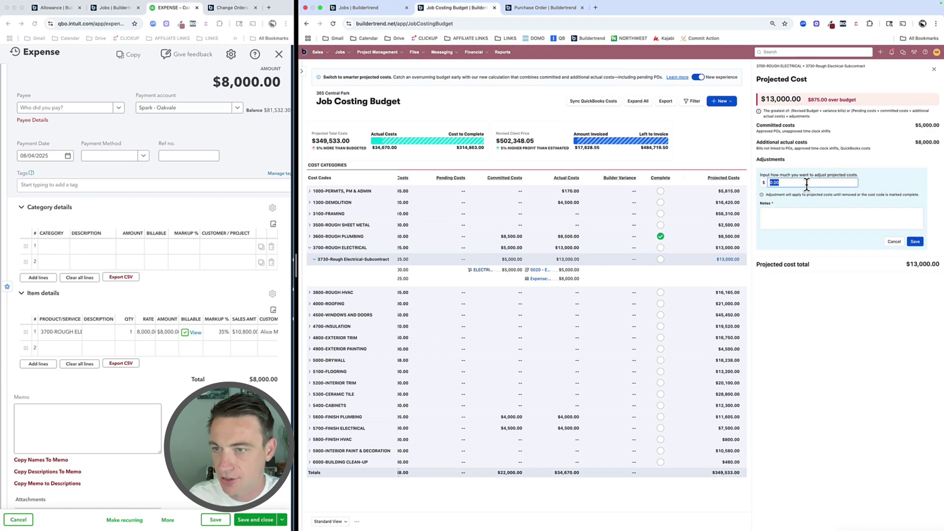
{"action": "key", "text": "Tab"}
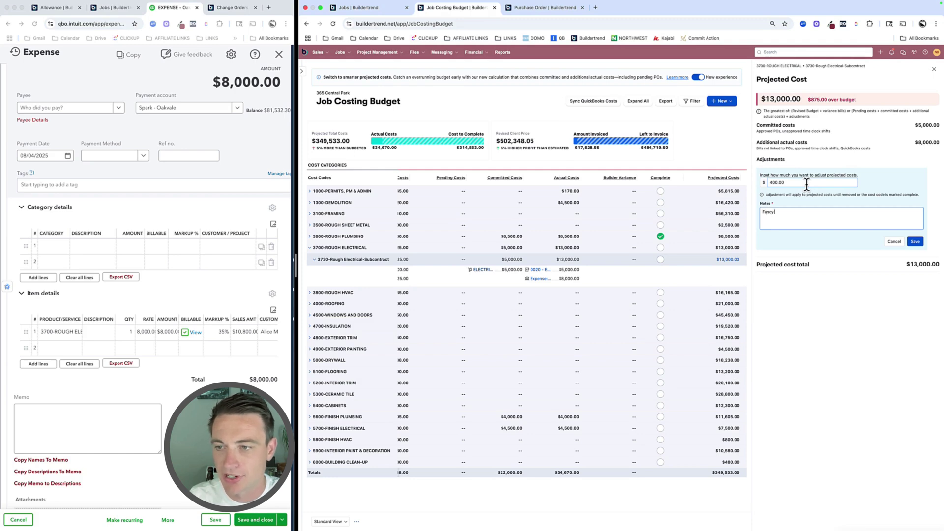
{"action": "left_click", "coordinate": [914, 242]}
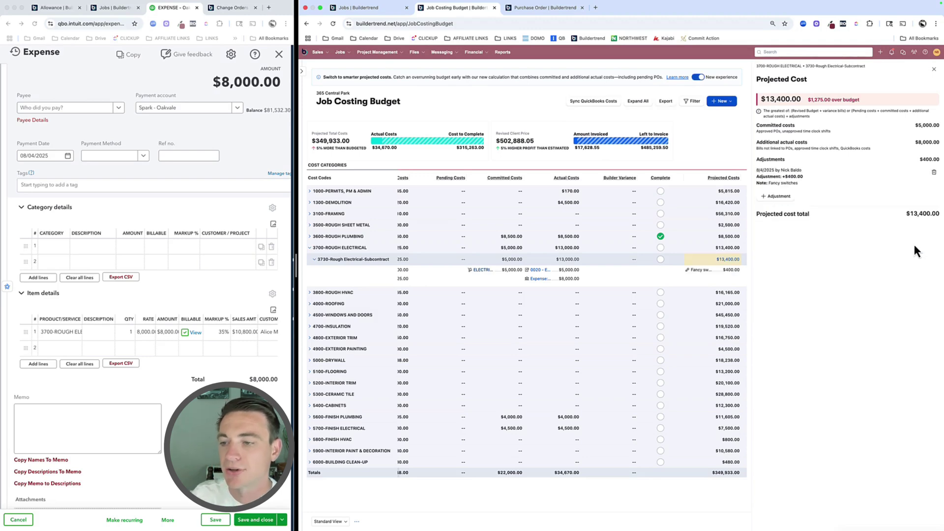
{"action": "left_click", "coordinate": [933, 71]}
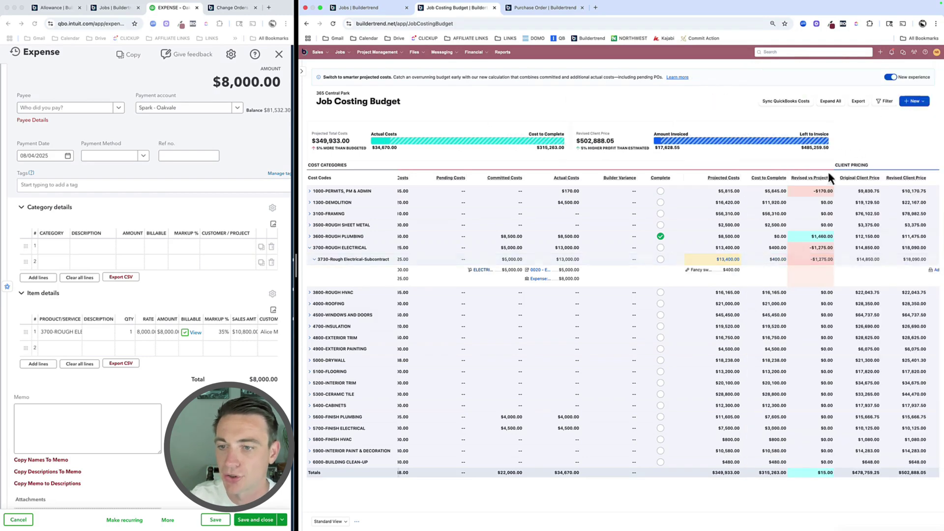
Collapse 3700-ROUGH ELECTRICAL and expand 5300-CERAMIC TILE to show its sub-codes
{"action": "scroll", "coordinate": [729, 267], "scroll_direction": "right", "scroll_amount": 5}
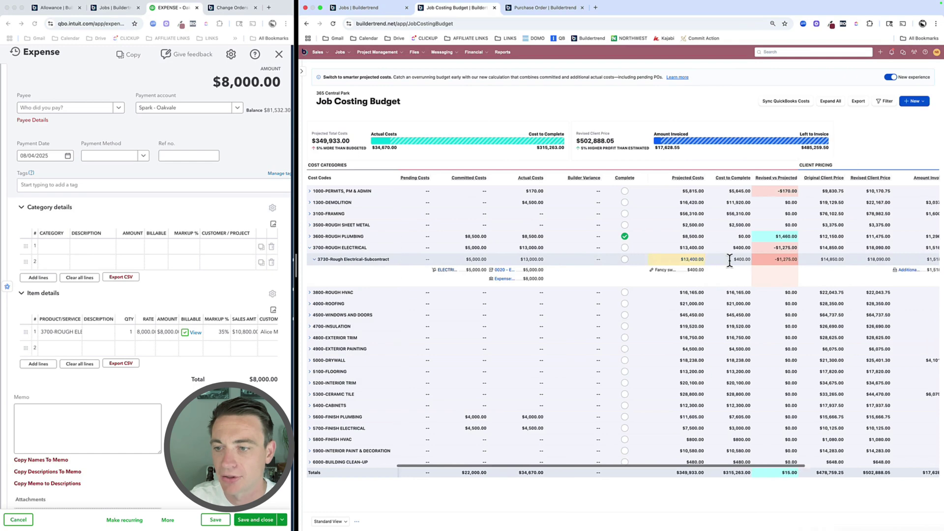
{"action": "scroll", "coordinate": [730, 265], "scroll_direction": "left", "scroll_amount": 5}
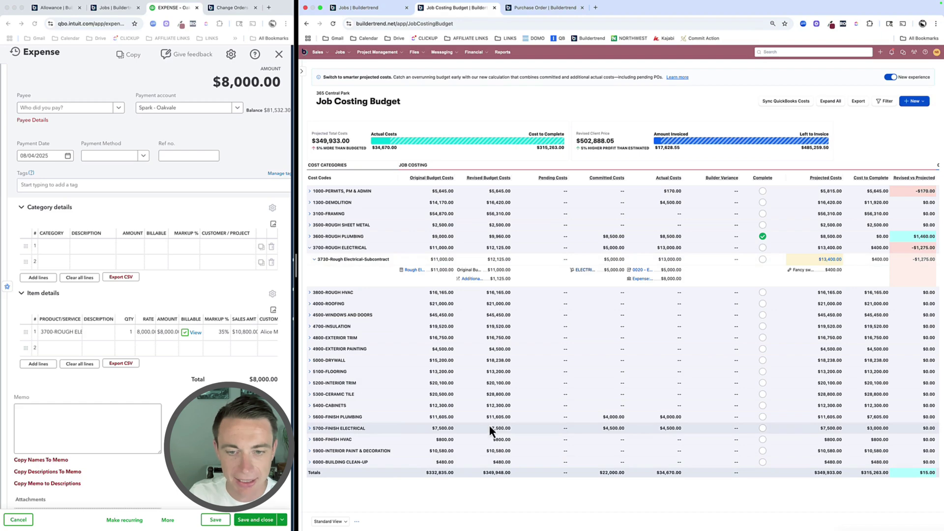
{"action": "left_click", "coordinate": [309, 247]}
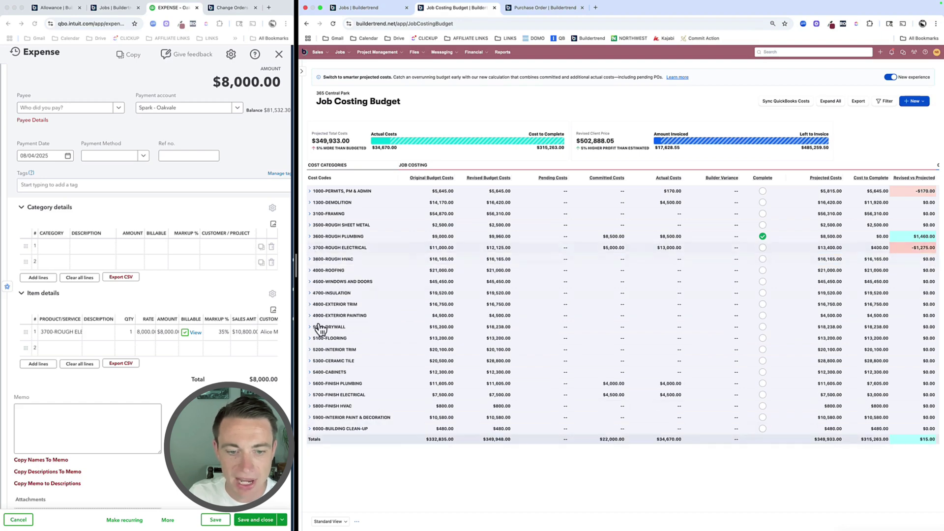
{"action": "left_click", "coordinate": [310, 361]}
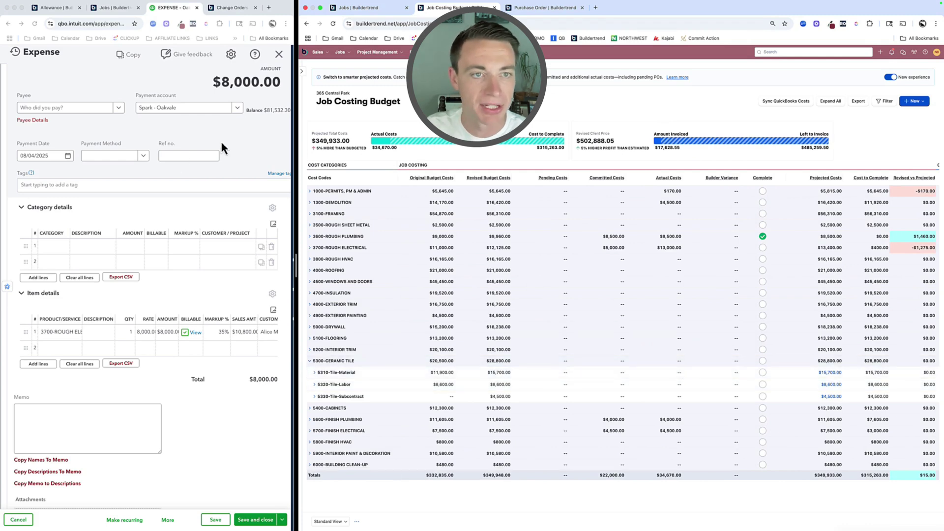
Save and close the $8,000 expense, then start a new expense line with the tile material item
{"action": "left_click", "coordinate": [283, 523]}
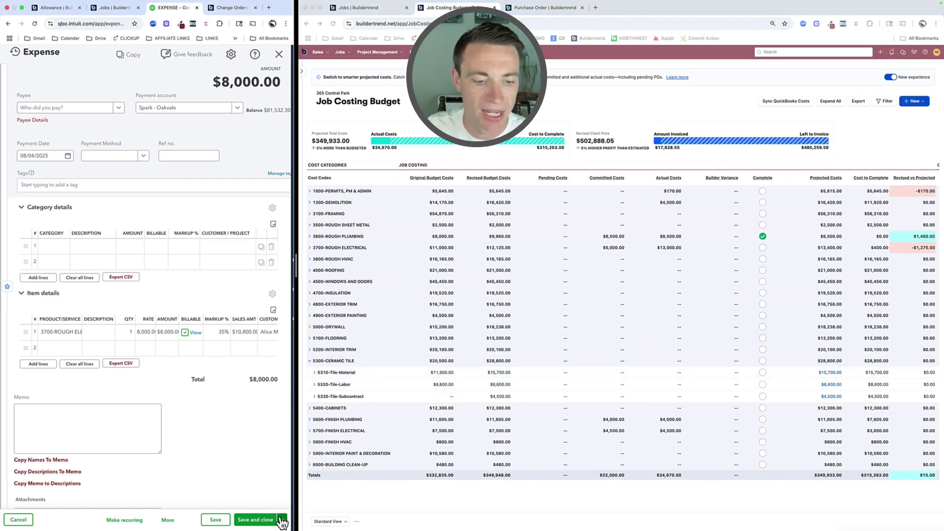
{"action": "left_click", "coordinate": [259, 519]}
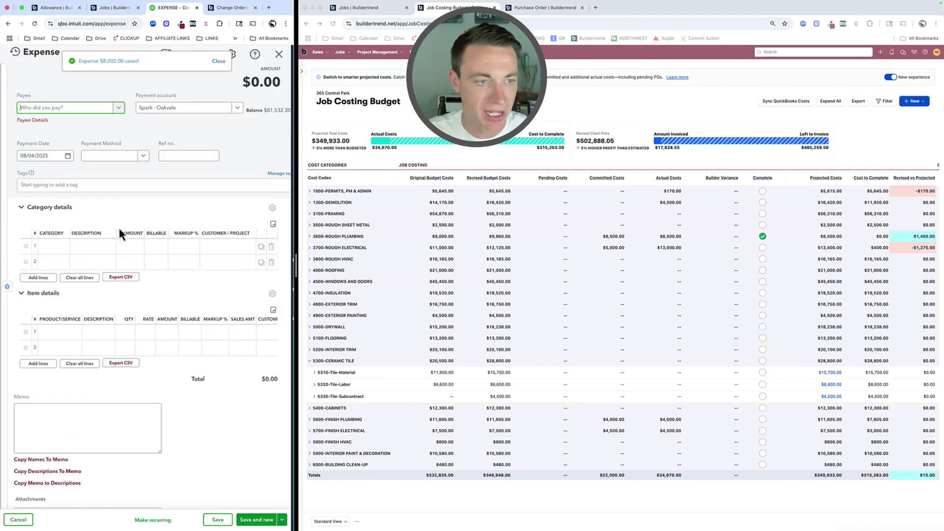
{"action": "left_click", "coordinate": [70, 330]}
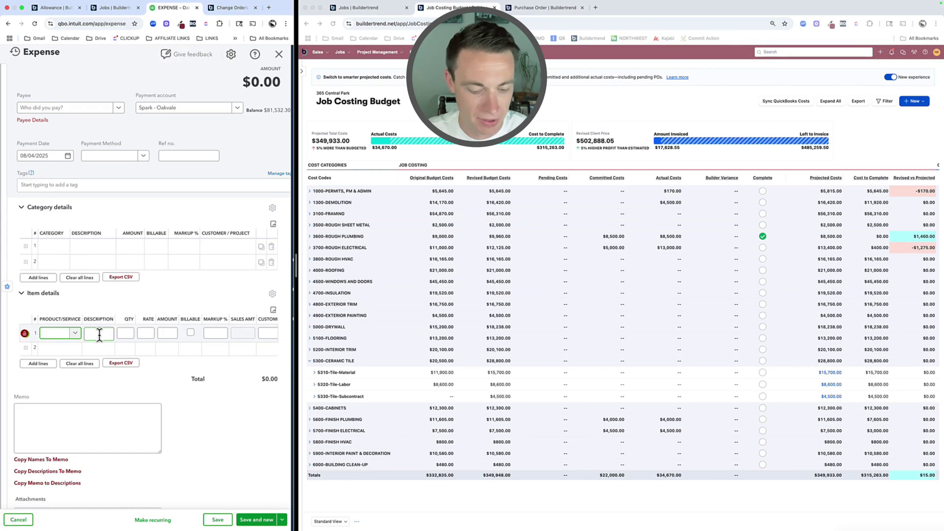
{"action": "type", "text": "tile"}
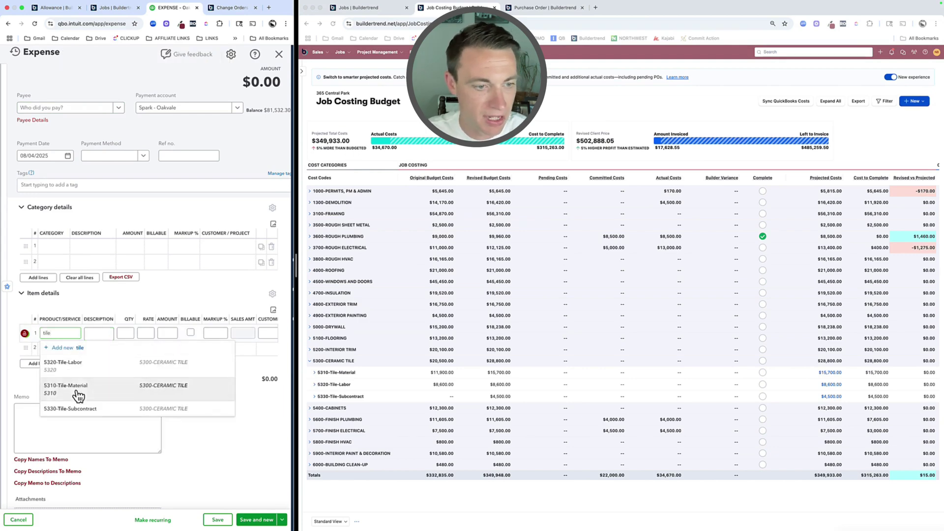
{"action": "left_click", "coordinate": [78, 394]}
{"action": "left_click", "coordinate": [144, 340]}
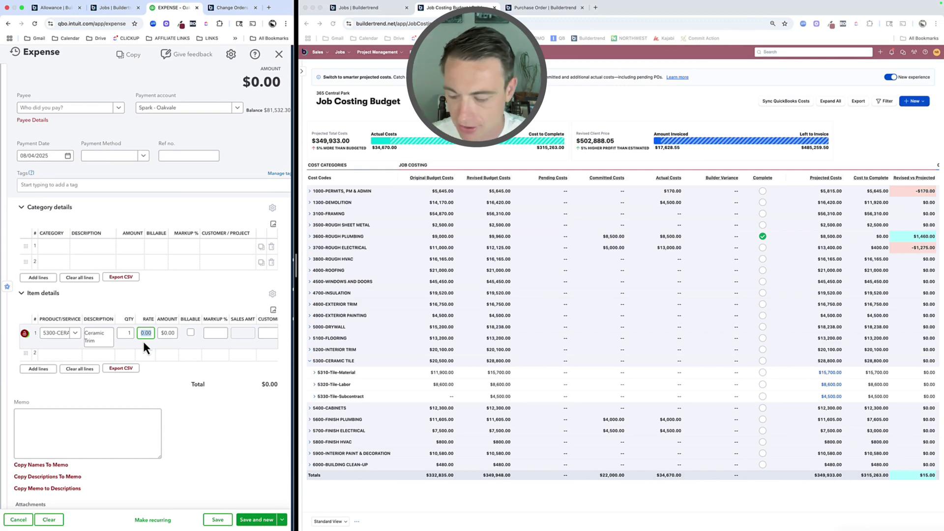
Give the tile line a rate of 16500, assign it to 365 Central Park, and save
{"action": "type", "text": "16500"}
{"action": "key", "text": "Tab"}
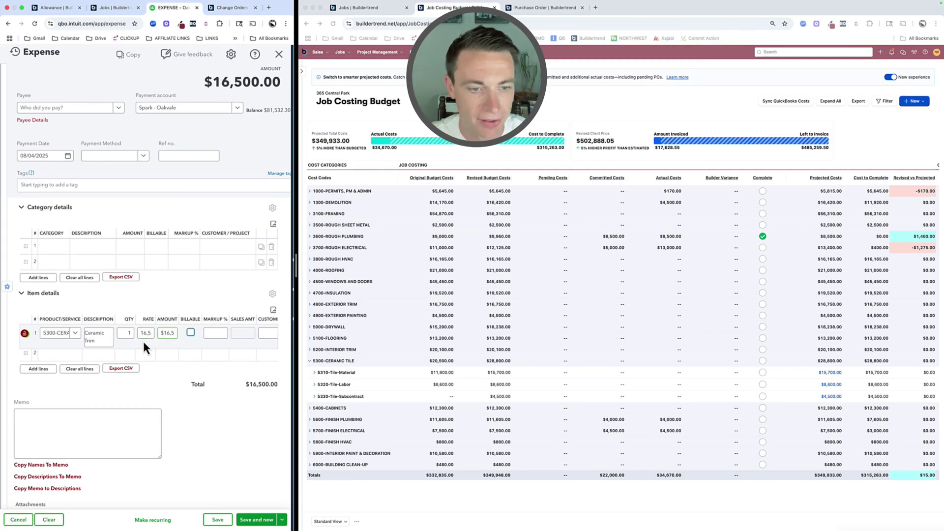
{"action": "key", "text": "Tab"}
{"action": "key", "text": "Tab"}
{"action": "key", "text": "Tab"}
{"action": "type", "text": "3.65"}
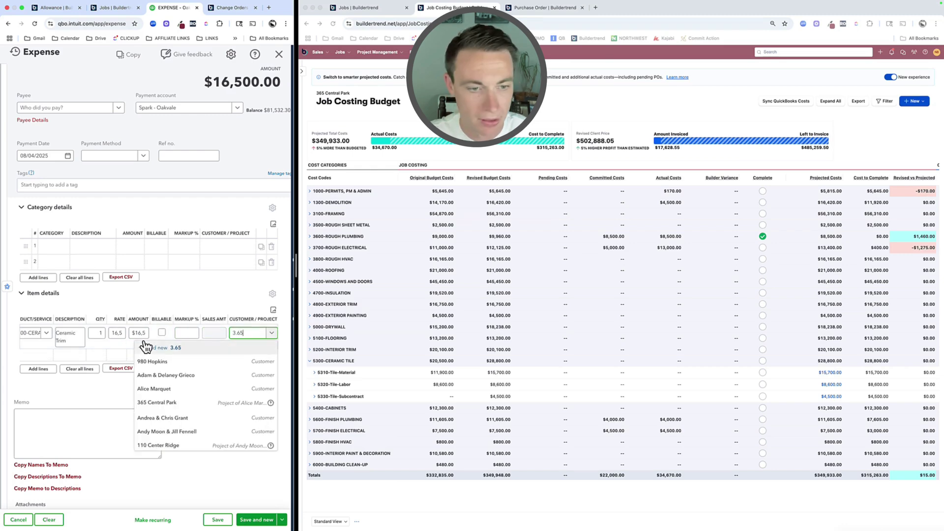
{"action": "key", "text": "BackSpace"}
{"action": "key", "text": "BackSpace"}
{"action": "key", "text": "BackSpace"}
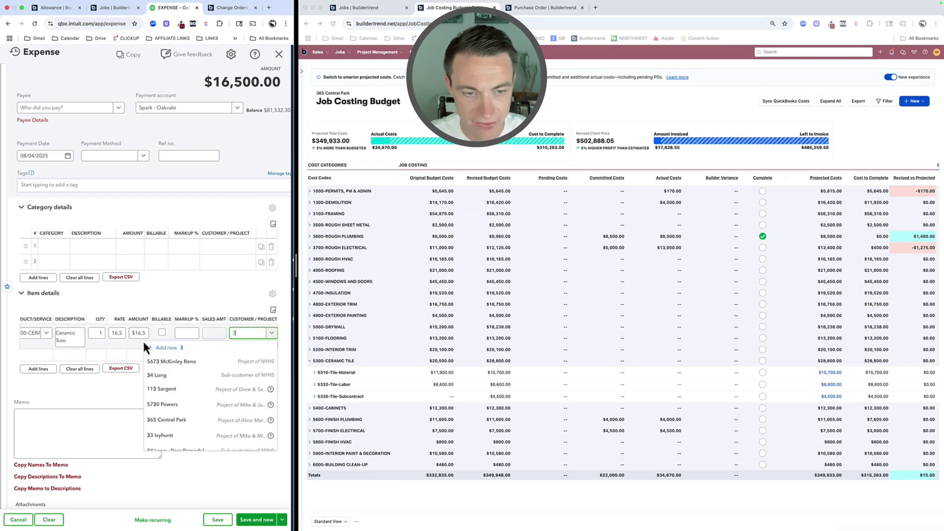
{"action": "type", "text": "365"}
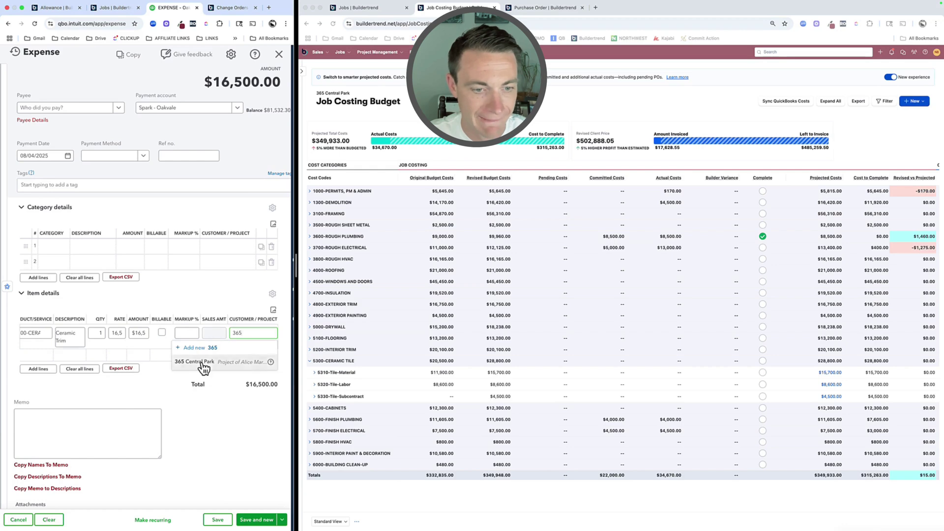
{"action": "left_click", "coordinate": [194, 362]}
{"action": "left_click", "coordinate": [218, 520]}
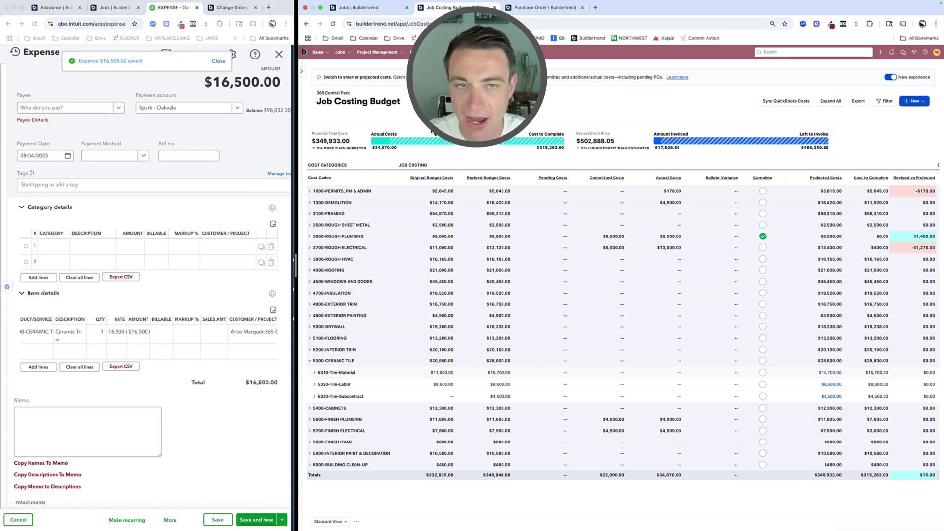
Reload the budget, sync QuickBooks costs, and toggle 5310-Tile-Material's Complete checkbox on and back off
{"action": "left_click", "coordinate": [333, 23]}
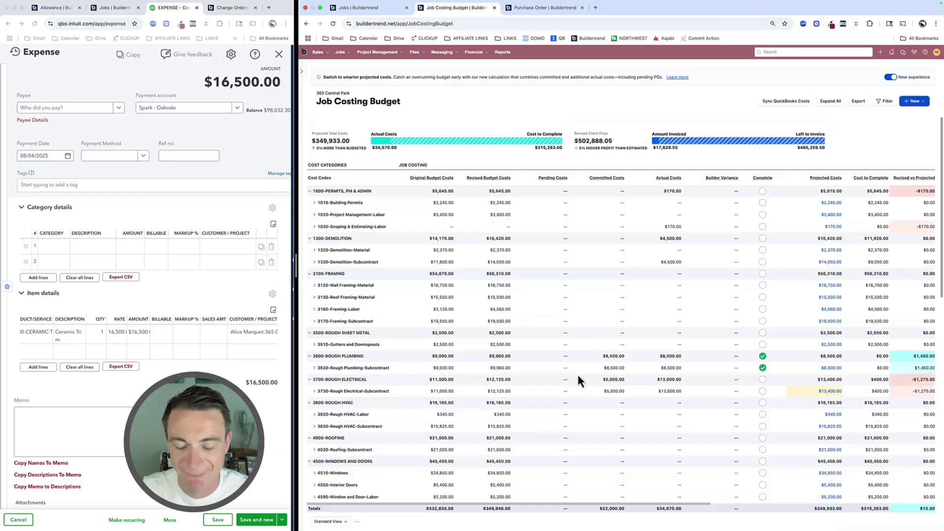
{"action": "scroll", "coordinate": [544, 374], "scroll_direction": "down", "scroll_amount": 10}
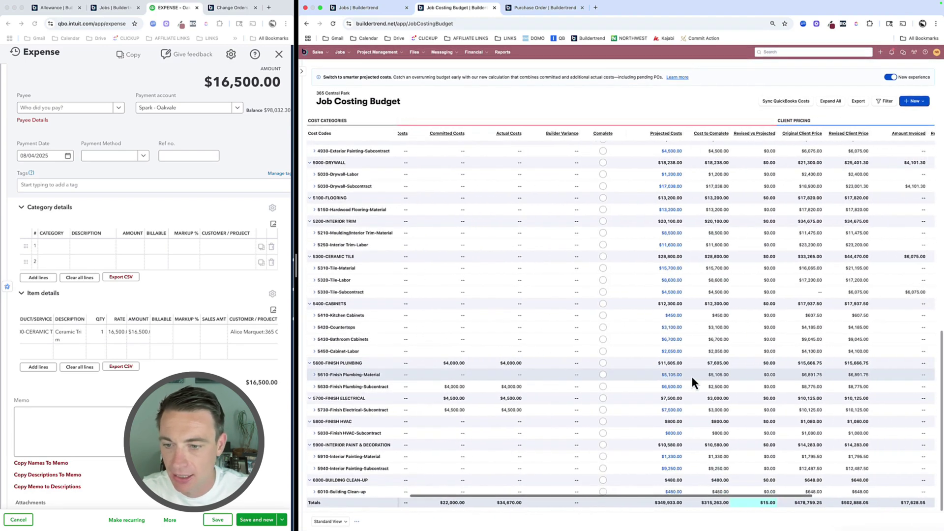
{"action": "scroll", "coordinate": [691, 375], "scroll_direction": "right", "scroll_amount": 5}
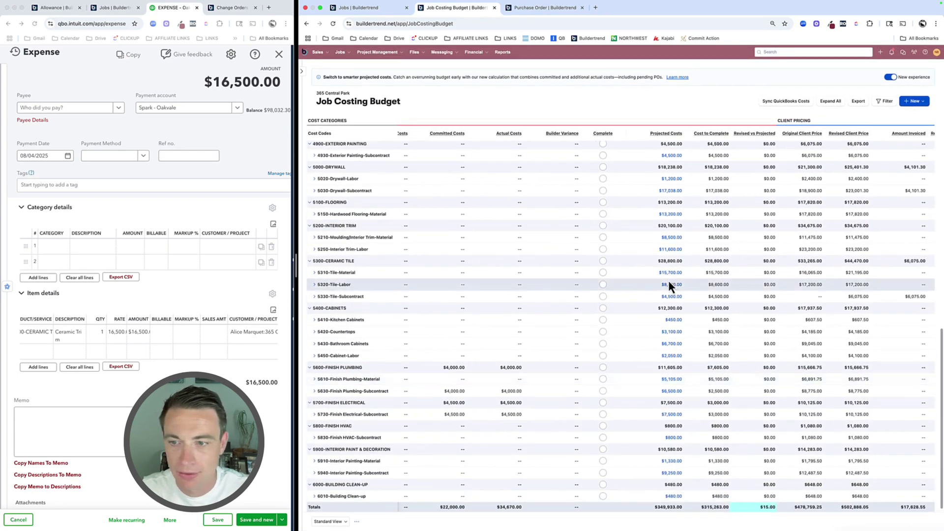
{"action": "scroll", "coordinate": [632, 279], "scroll_direction": "left", "scroll_amount": 5}
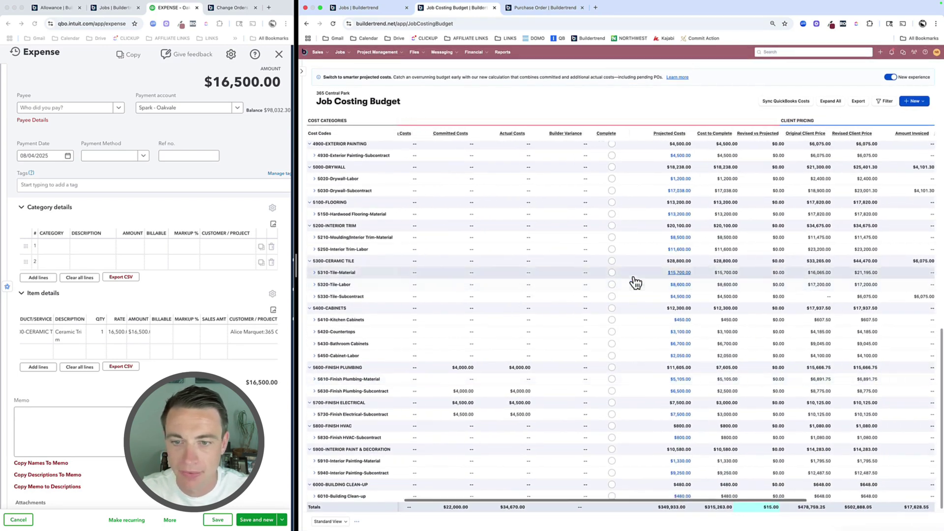
{"action": "left_click", "coordinate": [795, 103]}
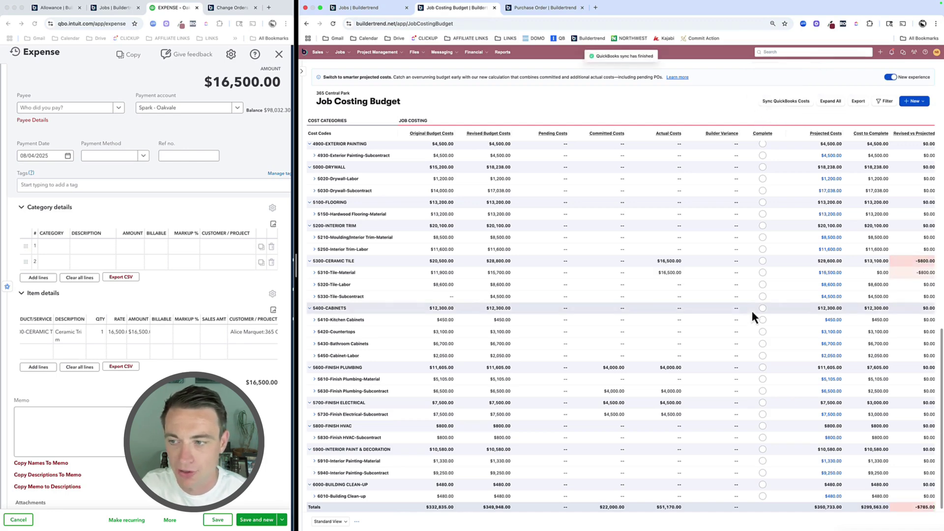
{"action": "scroll", "coordinate": [721, 284], "scroll_direction": "right", "scroll_amount": 5}
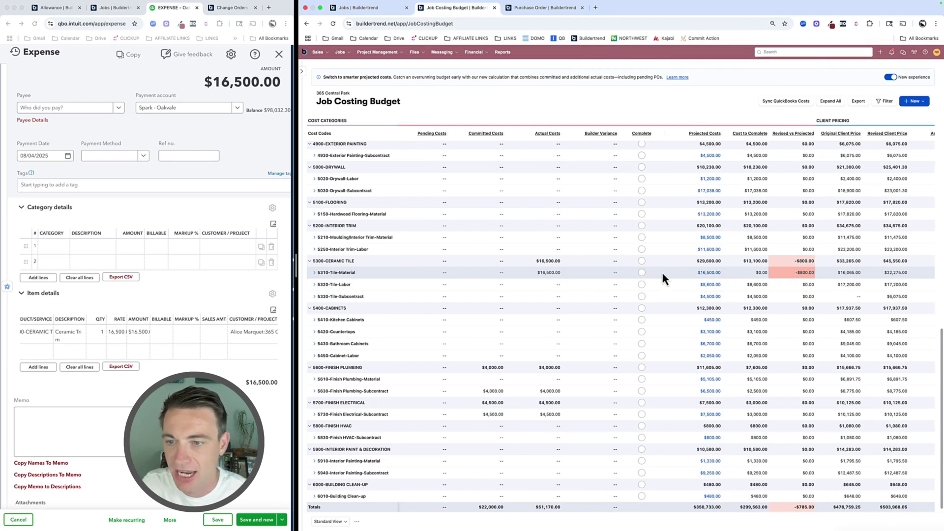
{"action": "scroll", "coordinate": [639, 271], "scroll_direction": "left", "scroll_amount": 5}
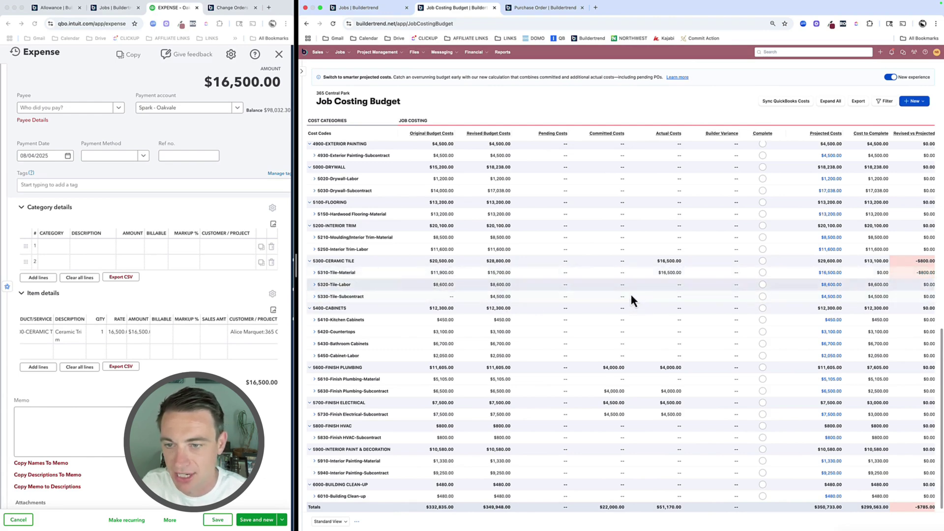
{"action": "scroll", "coordinate": [731, 284], "scroll_direction": "right", "scroll_amount": 3}
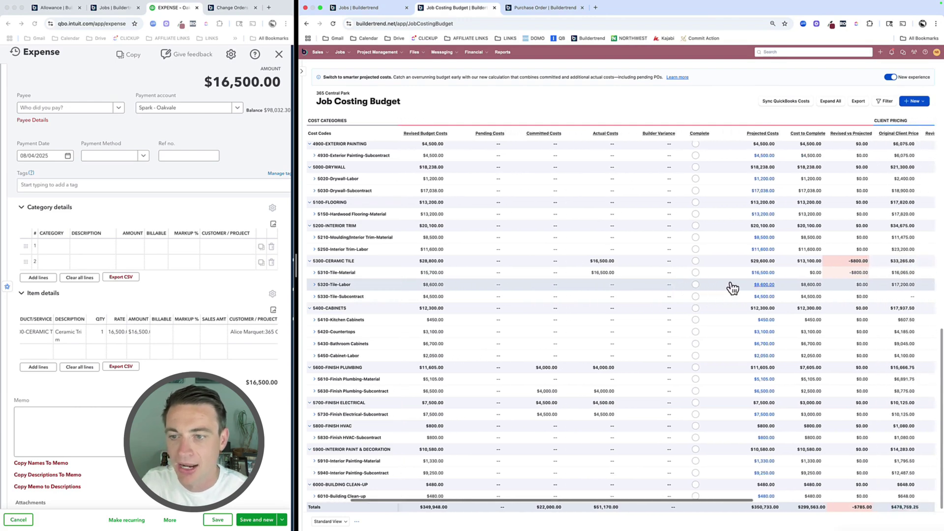
{"action": "scroll", "coordinate": [733, 288], "scroll_direction": "right", "scroll_amount": 3}
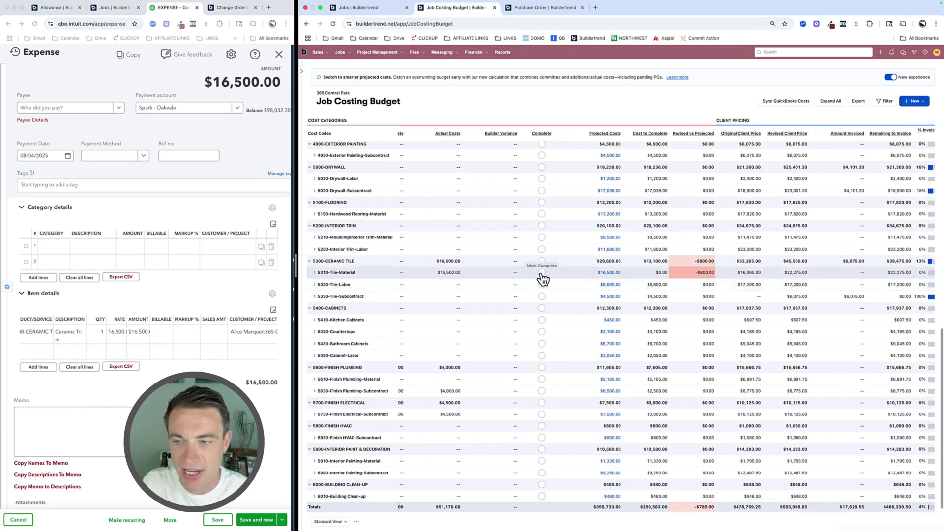
{"action": "left_click", "coordinate": [541, 273]}
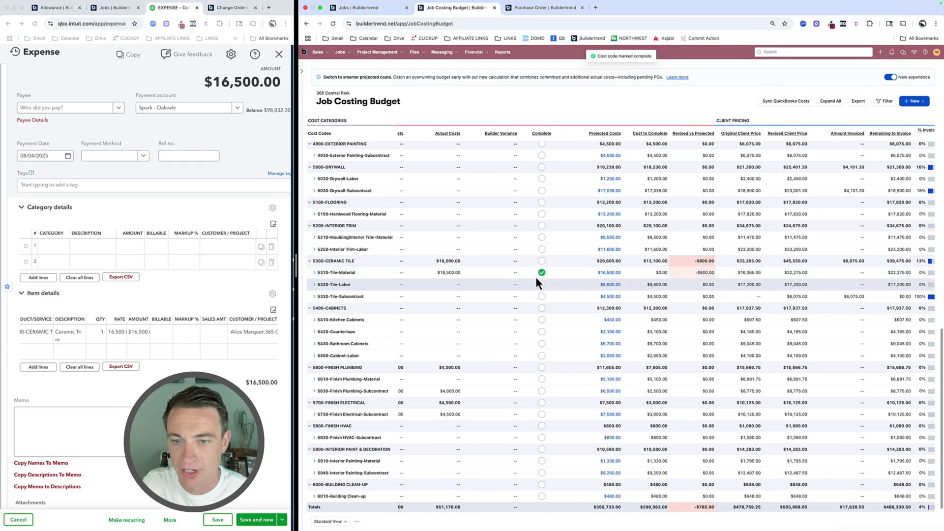
{"action": "left_click", "coordinate": [542, 274]}
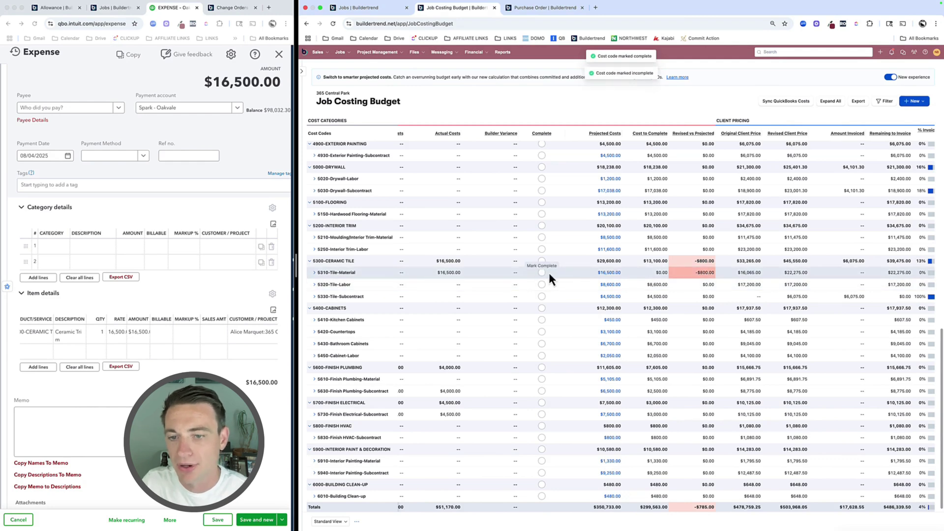
Add a -$700 'refund pending' adjustment to 5310-Tile-Material's projected costs, bringing it to $15,800.00
{"action": "left_click", "coordinate": [609, 274]}
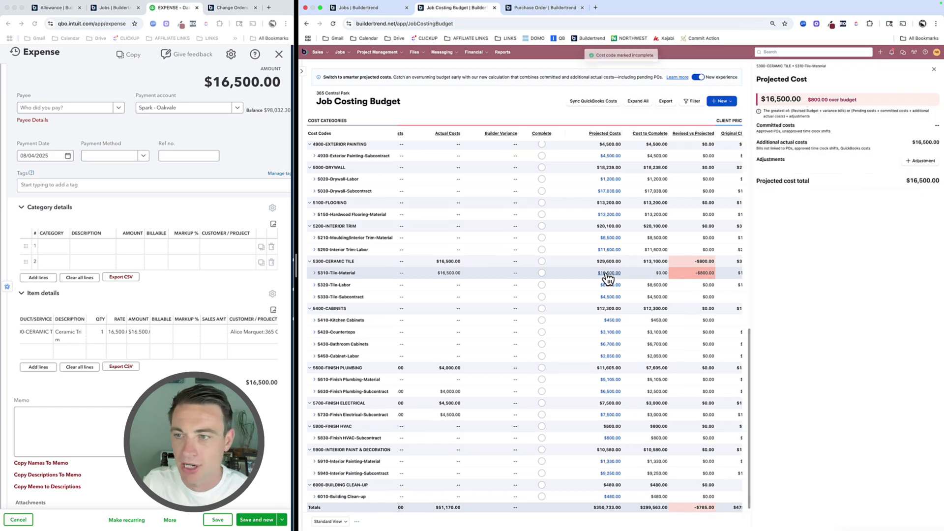
{"action": "left_click", "coordinate": [919, 161]}
{"action": "left_click", "coordinate": [811, 182]}
{"action": "type", "text": "-"}
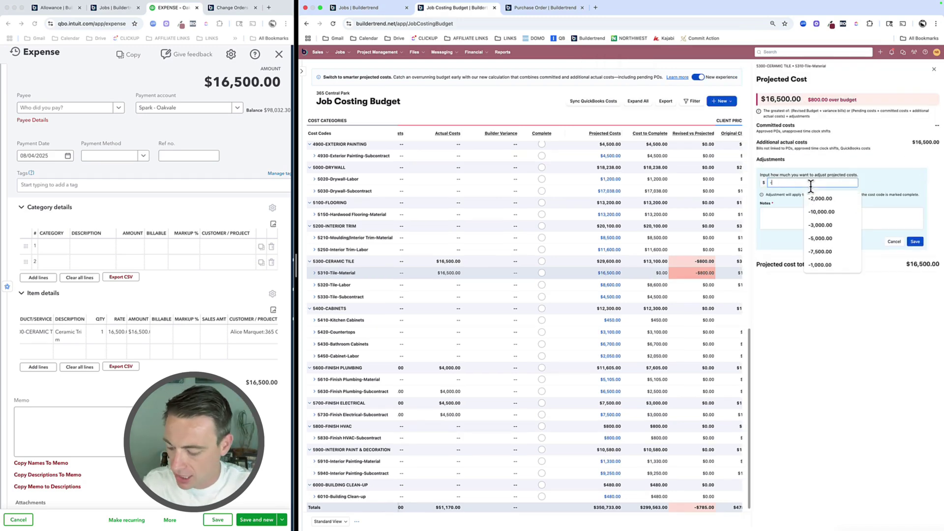
{"action": "type", "text": "700"}
{"action": "key", "text": "Tab"}
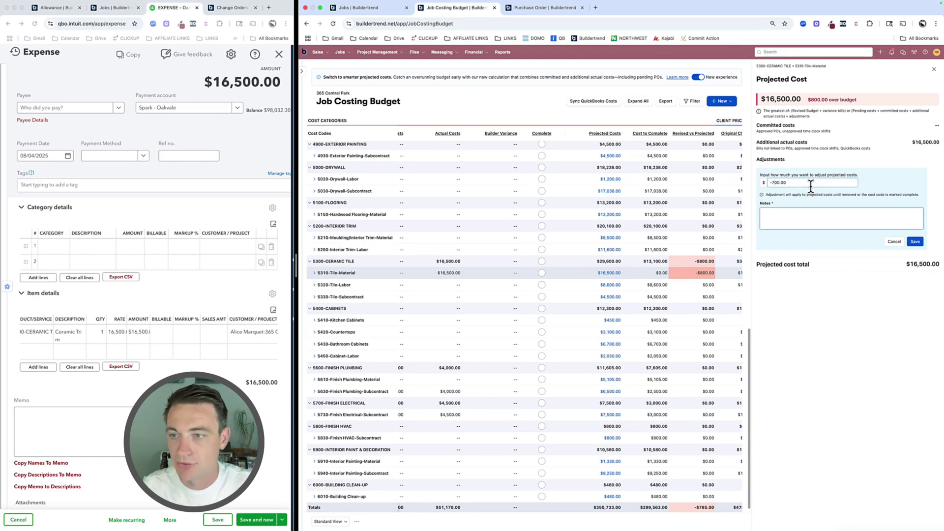
{"action": "type", "text": "refund pending"}
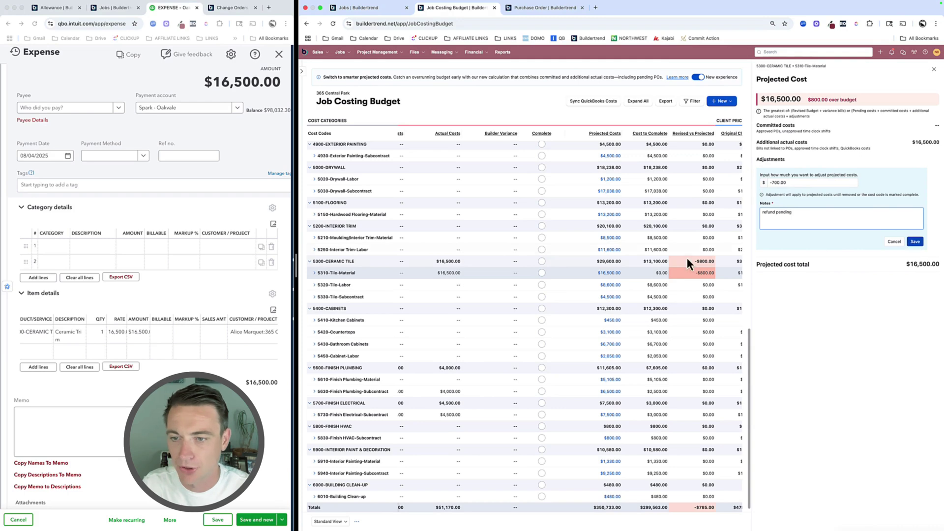
{"action": "left_click", "coordinate": [915, 242]}
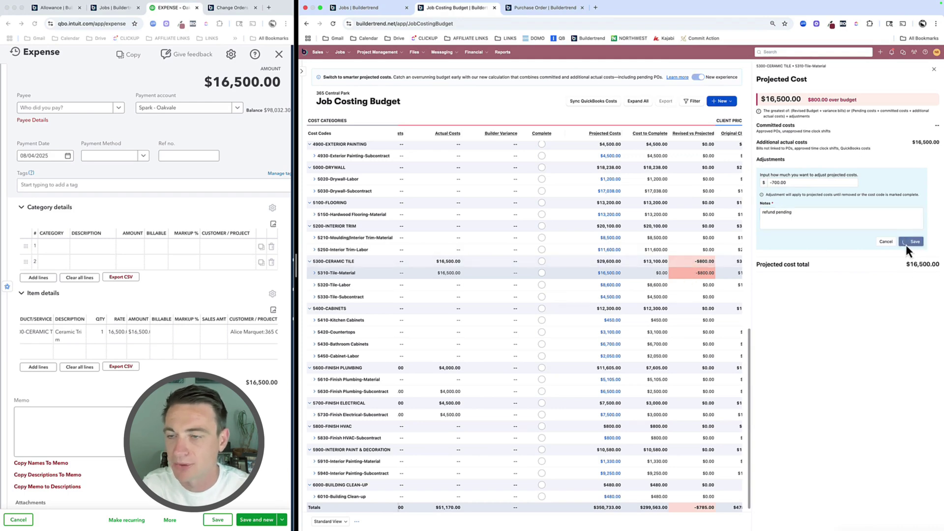
{"action": "left_click", "coordinate": [934, 69]}
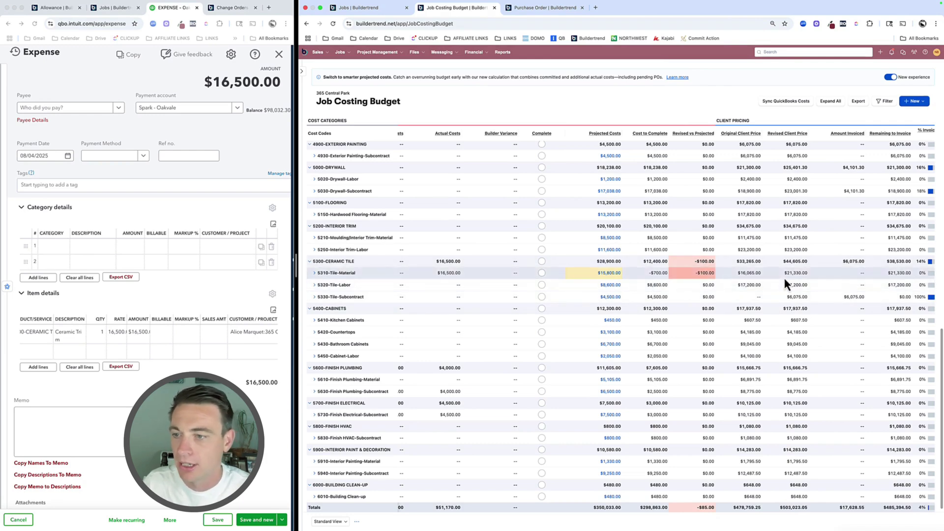
{"action": "scroll", "coordinate": [734, 294], "scroll_direction": "up", "scroll_amount": 6}
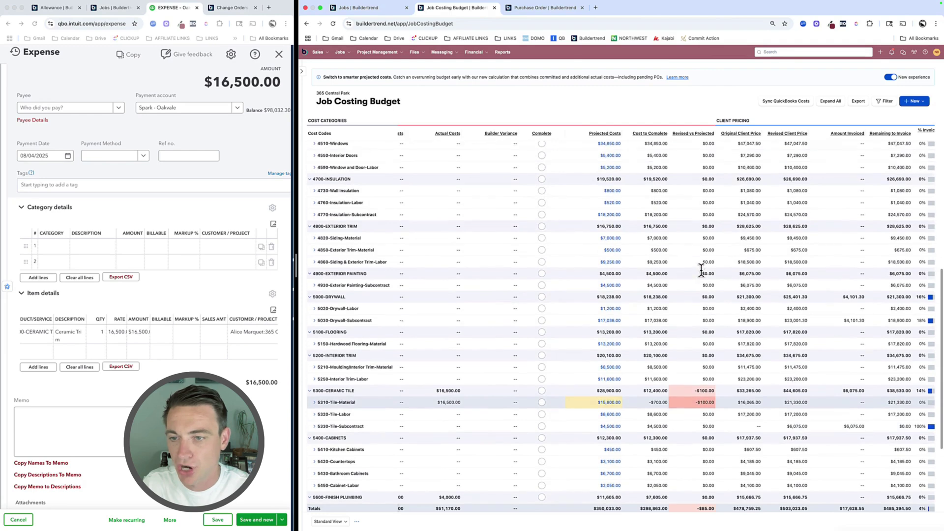
{"action": "scroll", "coordinate": [701, 270], "scroll_direction": "up", "scroll_amount": 3}
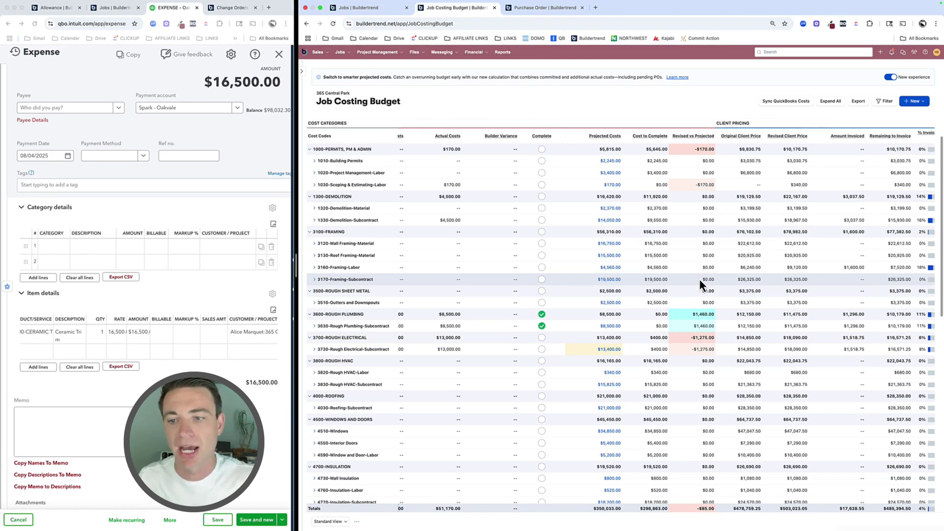
{"action": "scroll", "coordinate": [546, 296], "scroll_direction": "left", "scroll_amount": 5}
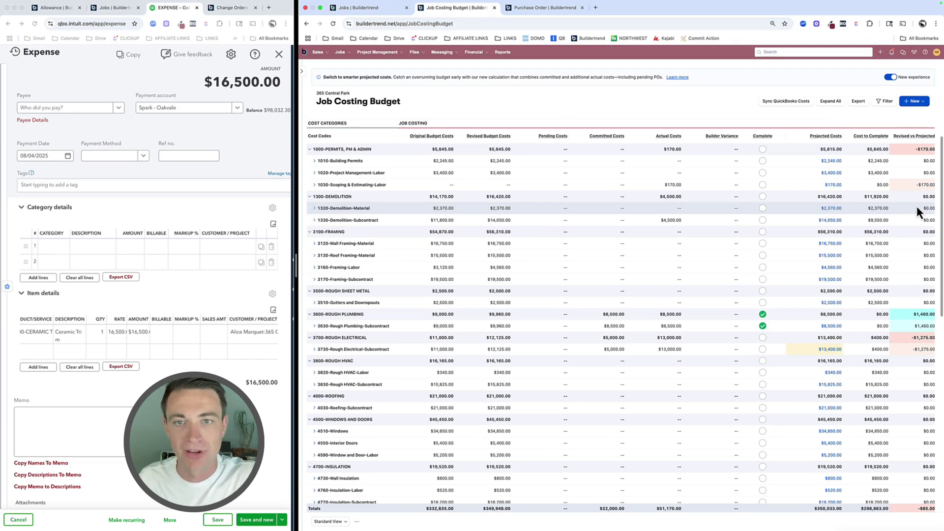
{"action": "scroll", "coordinate": [916, 206], "scroll_direction": "right", "scroll_amount": 5}
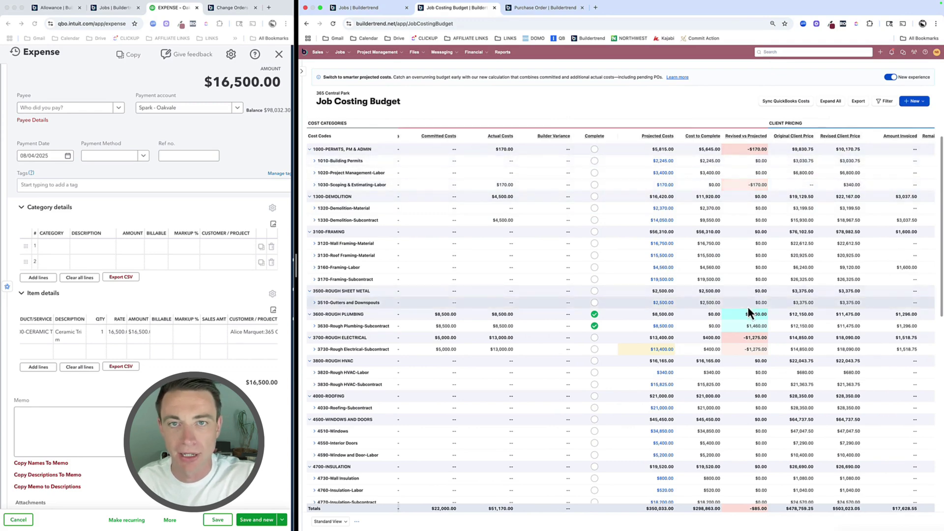
{"action": "scroll", "coordinate": [747, 306], "scroll_direction": "left", "scroll_amount": 5}
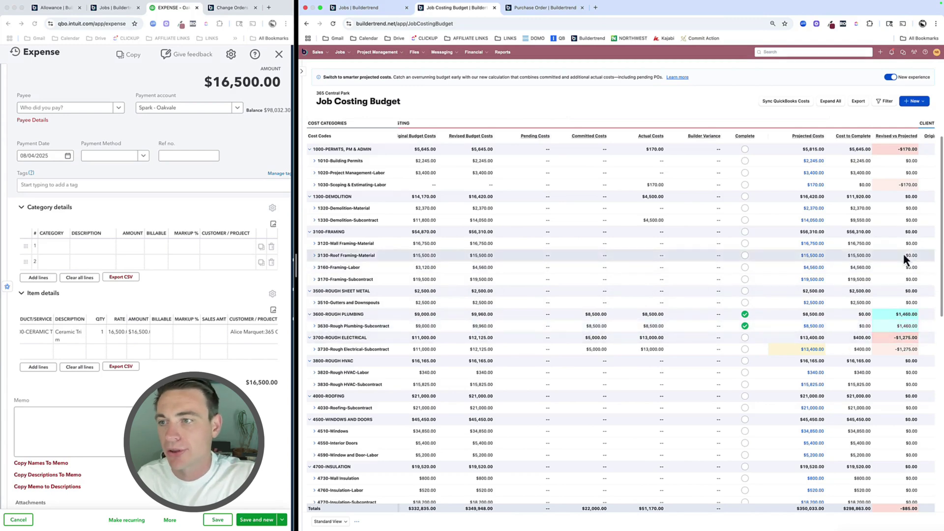
{"action": "scroll", "coordinate": [896, 316], "scroll_direction": "right", "scroll_amount": 3}
{"action": "scroll", "coordinate": [896, 316], "scroll_direction": "down", "scroll_amount": 1}
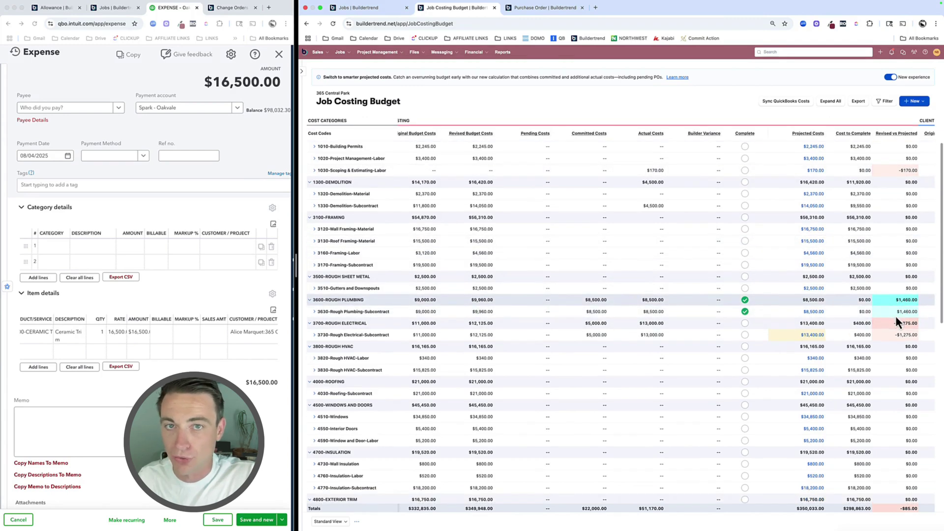
{"action": "scroll", "coordinate": [810, 260], "scroll_direction": "right", "scroll_amount": 1}
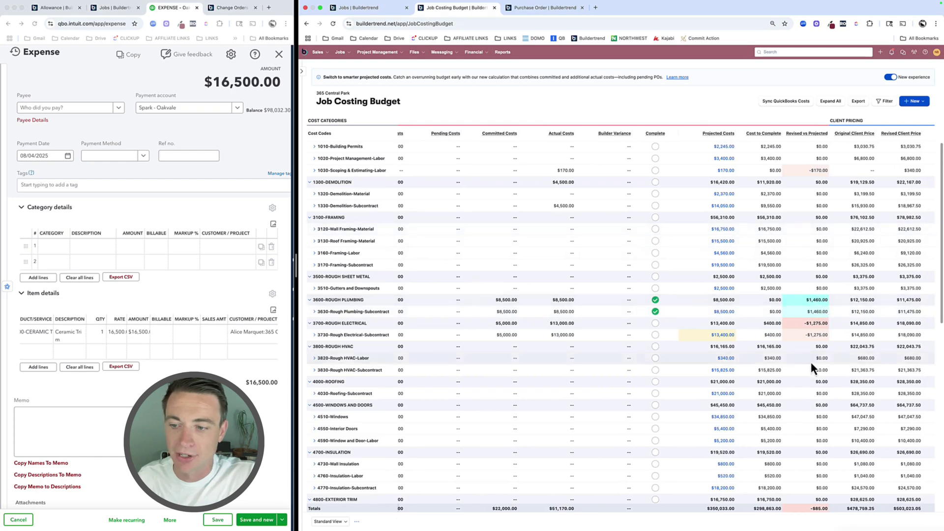
{"action": "scroll", "coordinate": [810, 362], "scroll_direction": "down", "scroll_amount": 4}
{"action": "scroll", "coordinate": [811, 363], "scroll_direction": "down", "scroll_amount": 1}
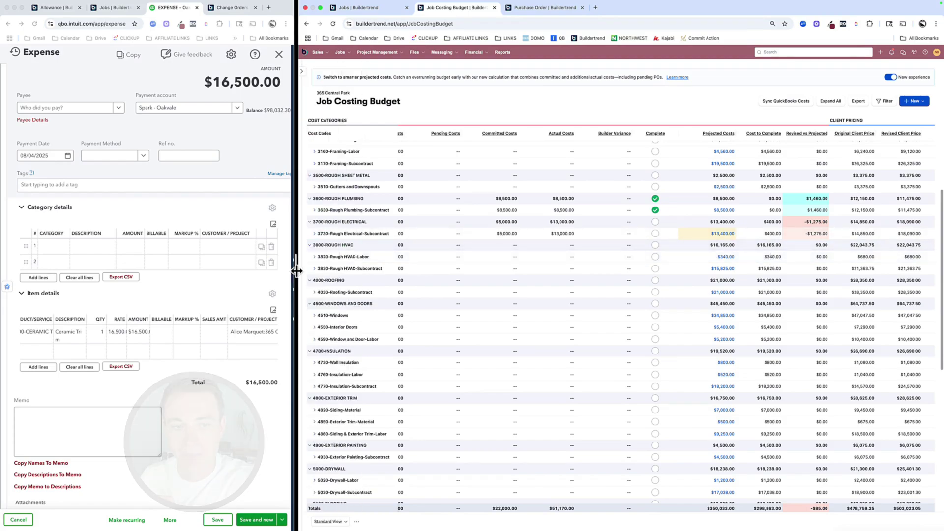
Widen the budget table and expand 3630-Rough Plumbing-Subcontract to show its purchase order and bill
{"action": "left_click_drag", "start_coordinate": [210, 275], "coordinate": [201, 275]}
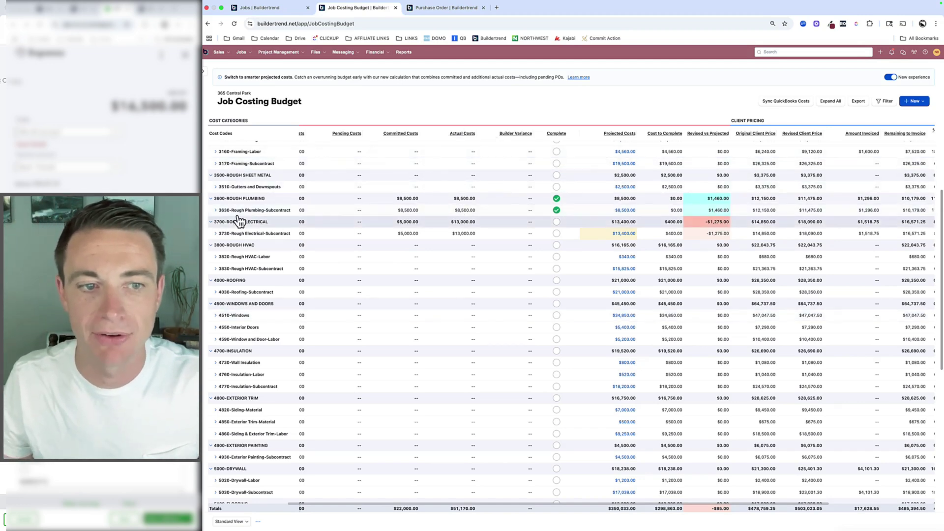
{"action": "left_click", "coordinate": [215, 210]}
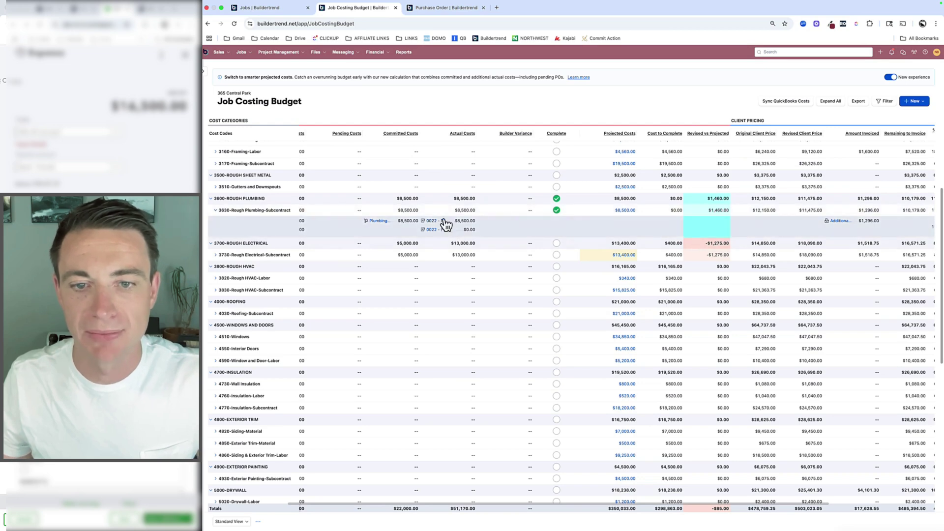